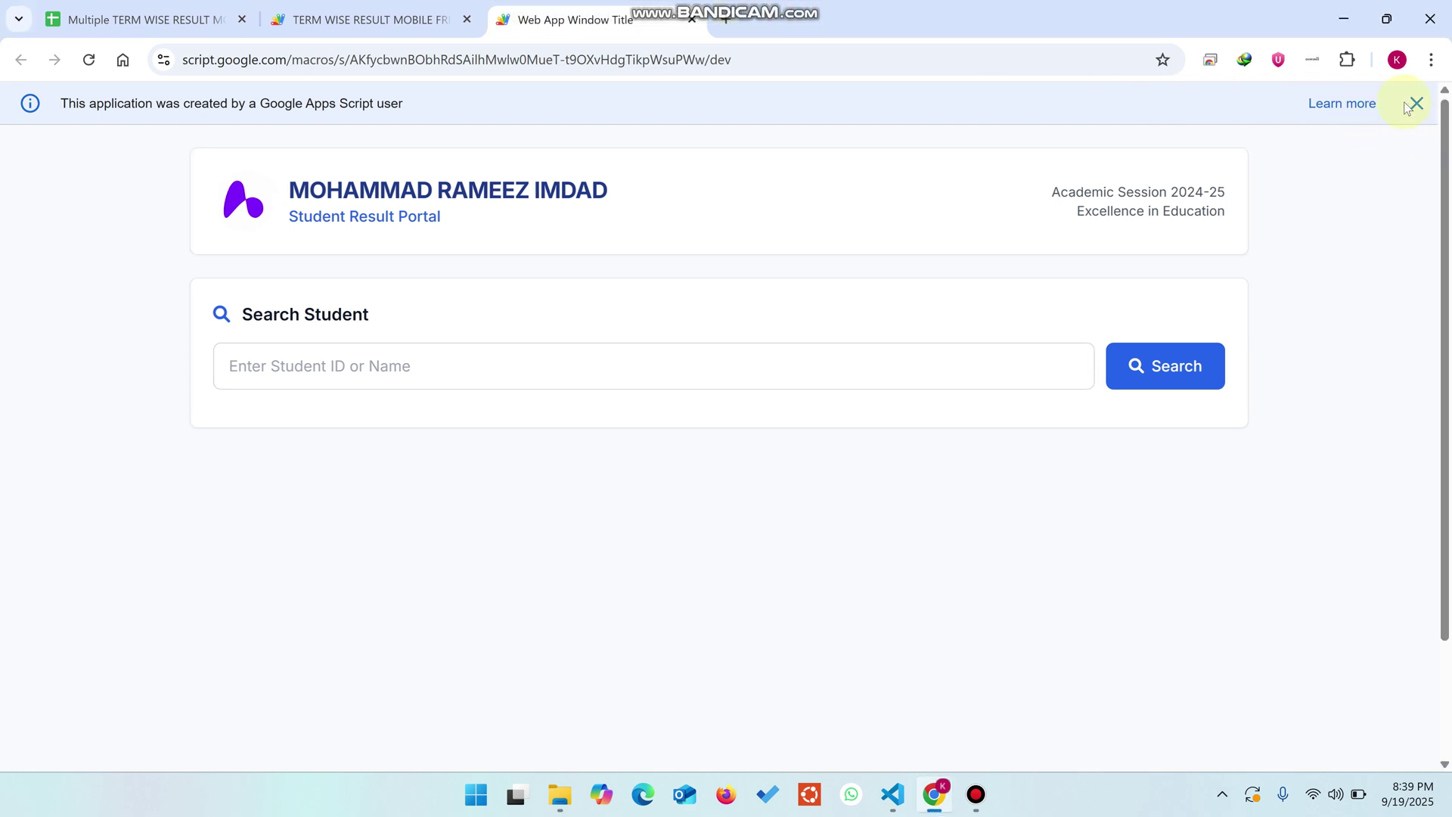
- Search the Student Result Portal by Student1's ID and check the matching student entry
{"action": "left_click_drag", "start_coordinate": [455, 217], "coordinate": [297, 219]}
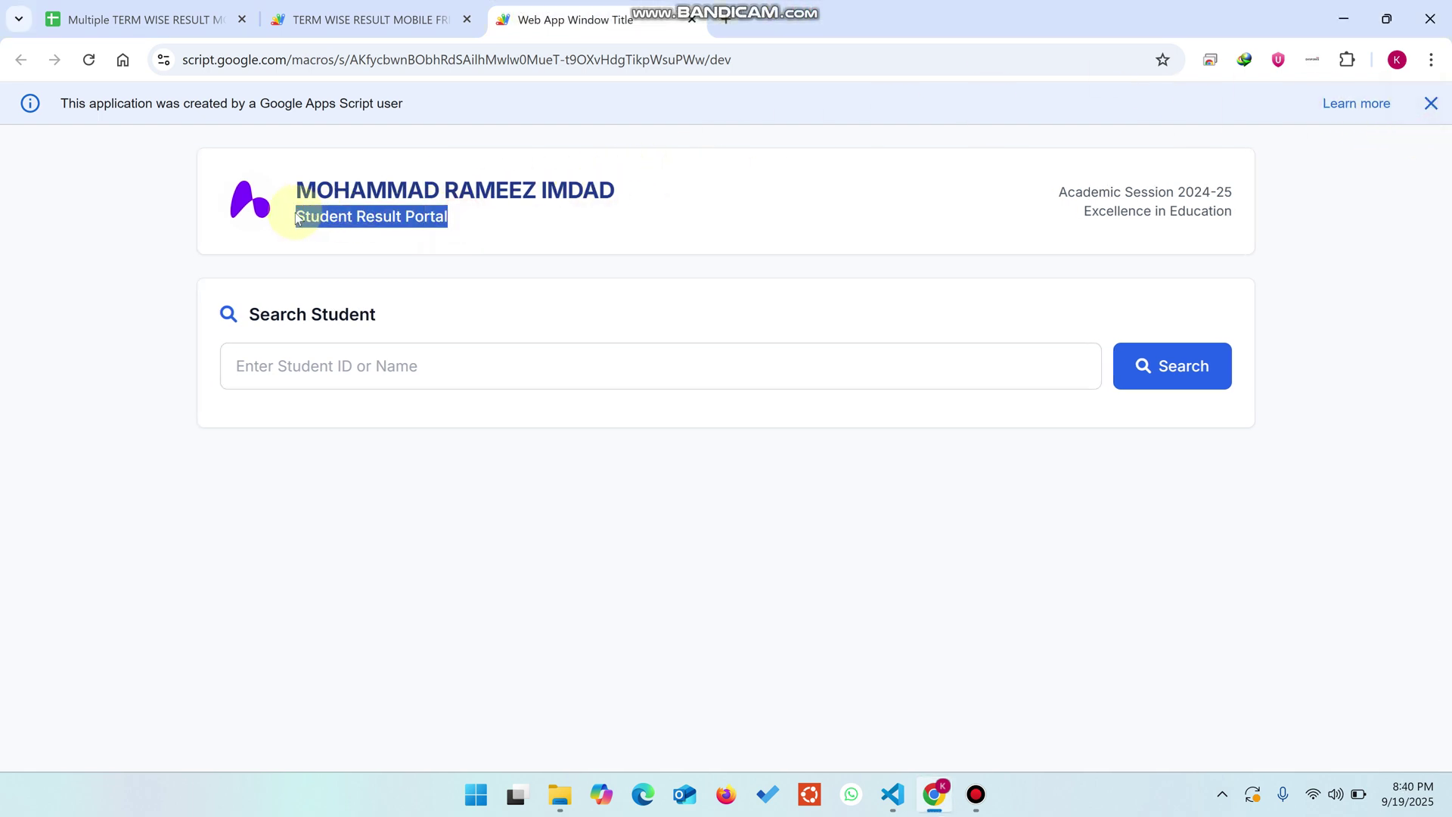
{"action": "left_click", "coordinate": [329, 359]}
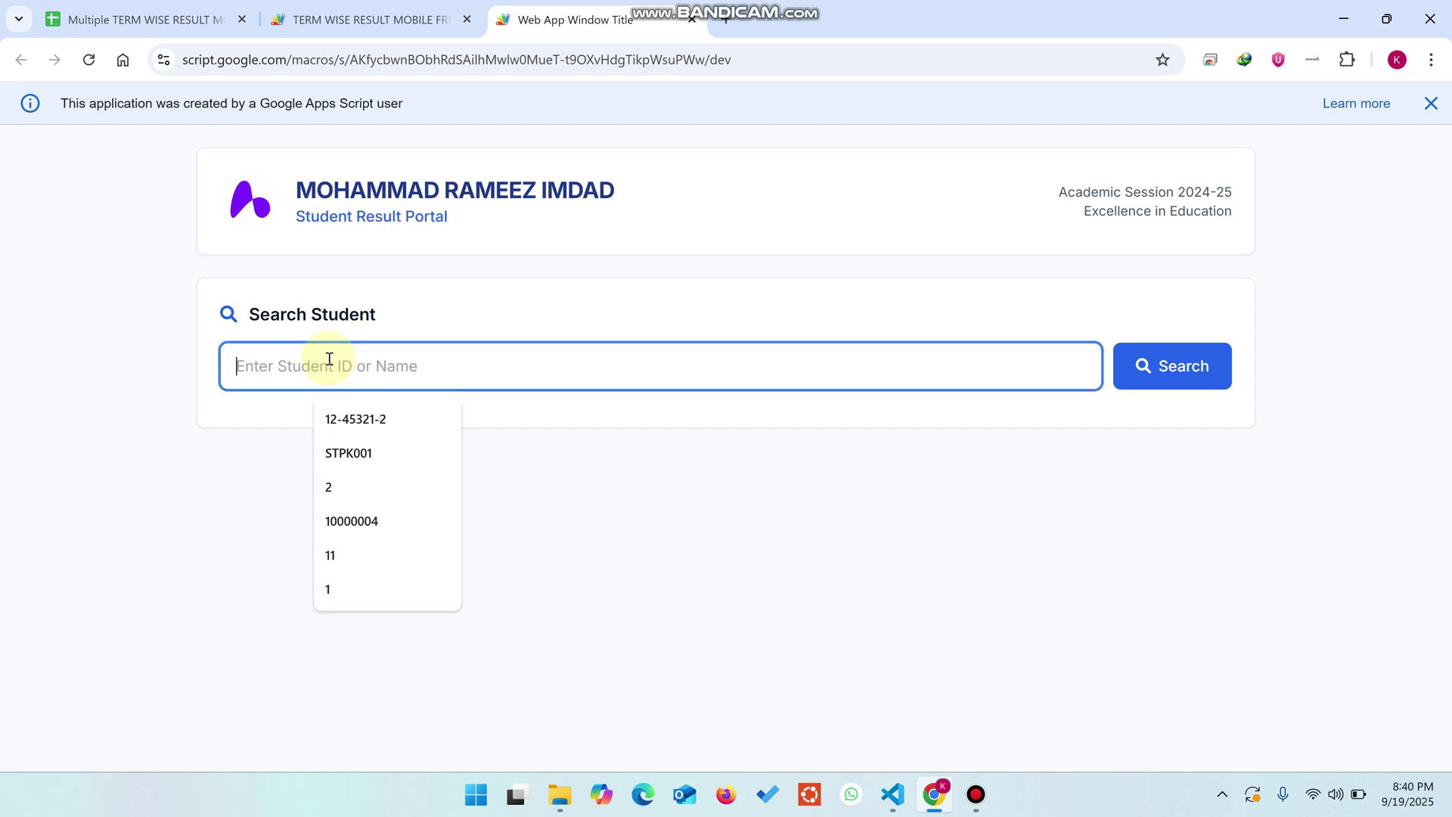
{"action": "type", "text": "1001"}
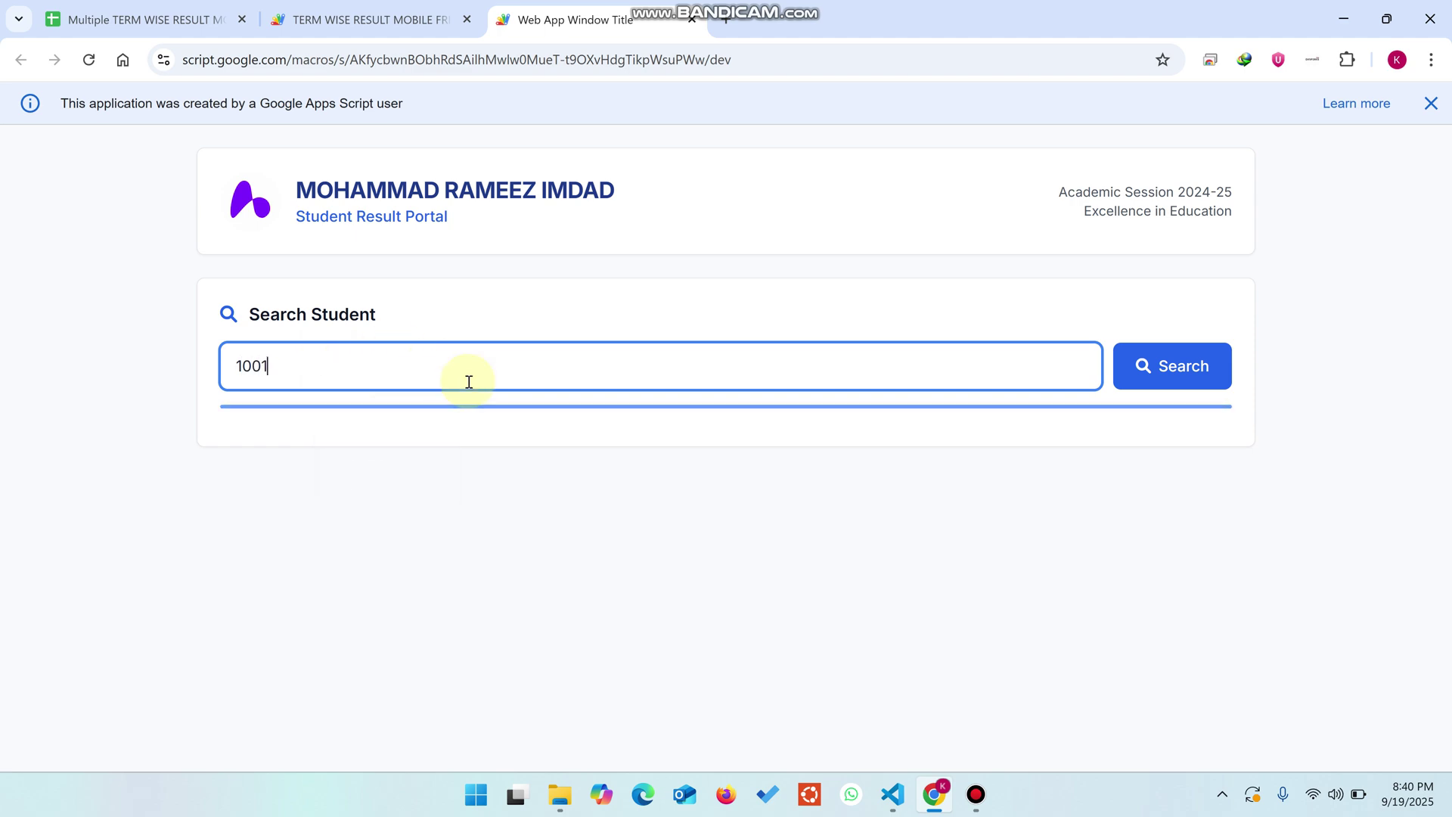
{"action": "left_click", "coordinate": [1161, 377]}
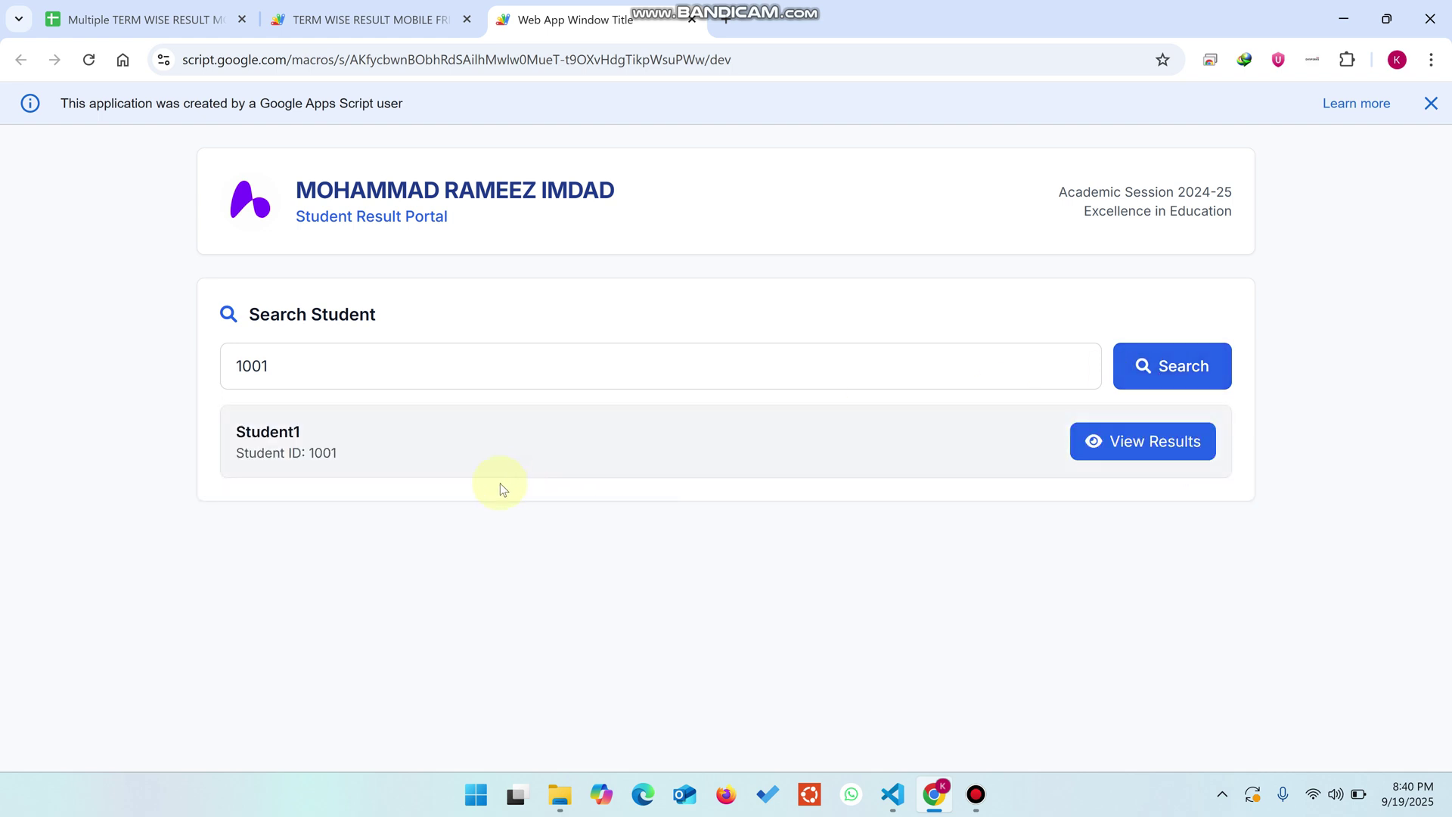
{"action": "left_click_drag", "start_coordinate": [337, 452], "coordinate": [227, 434]}
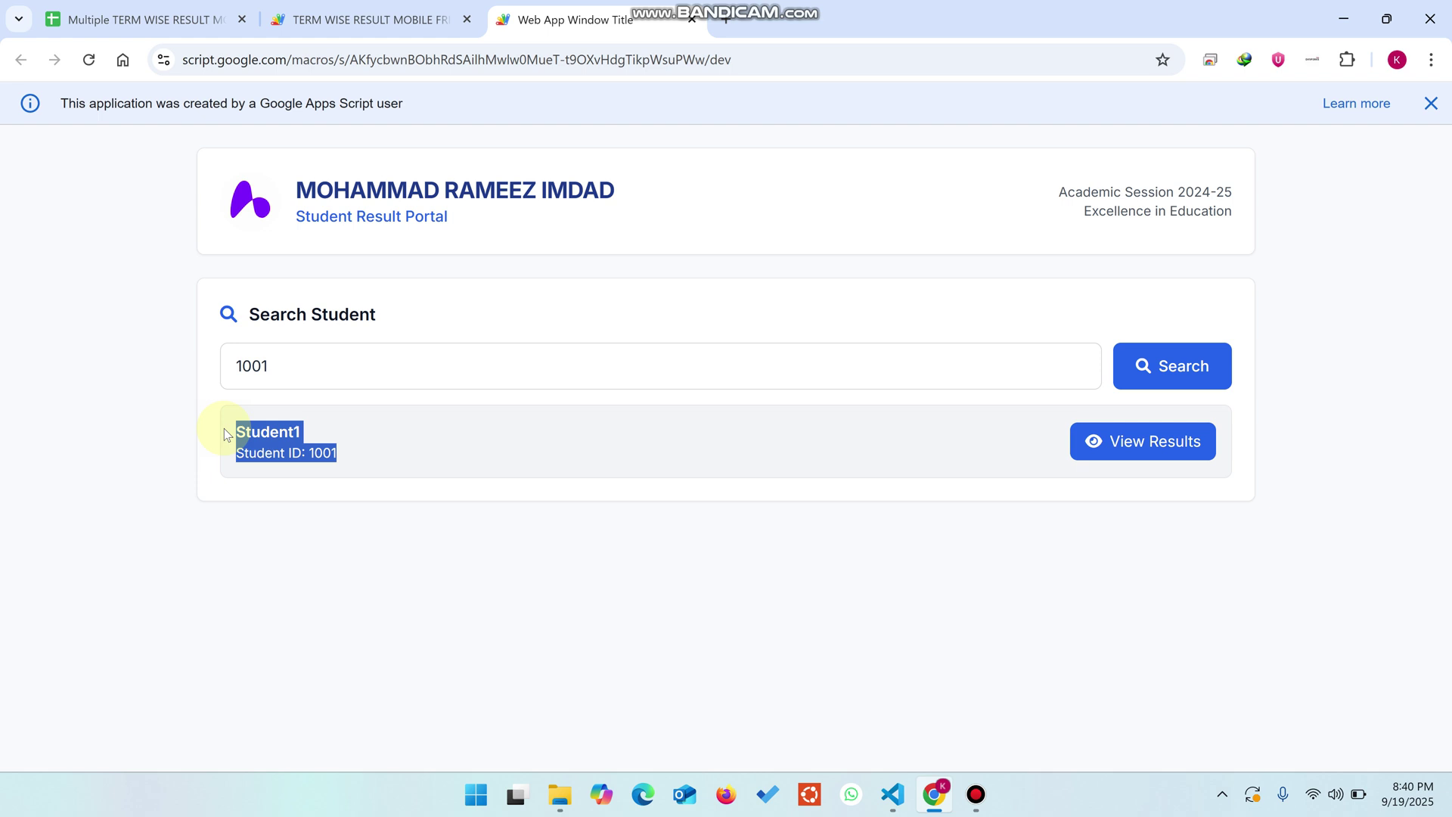
{"action": "left_click", "coordinate": [317, 415]}
{"action": "left_click_drag", "start_coordinate": [302, 430], "coordinate": [235, 431]}
- Check Student1's ID and name in the Students sheet of the Multiple TERM WISE RESULT spreadsheet
{"action": "left_click", "coordinate": [99, 15]}
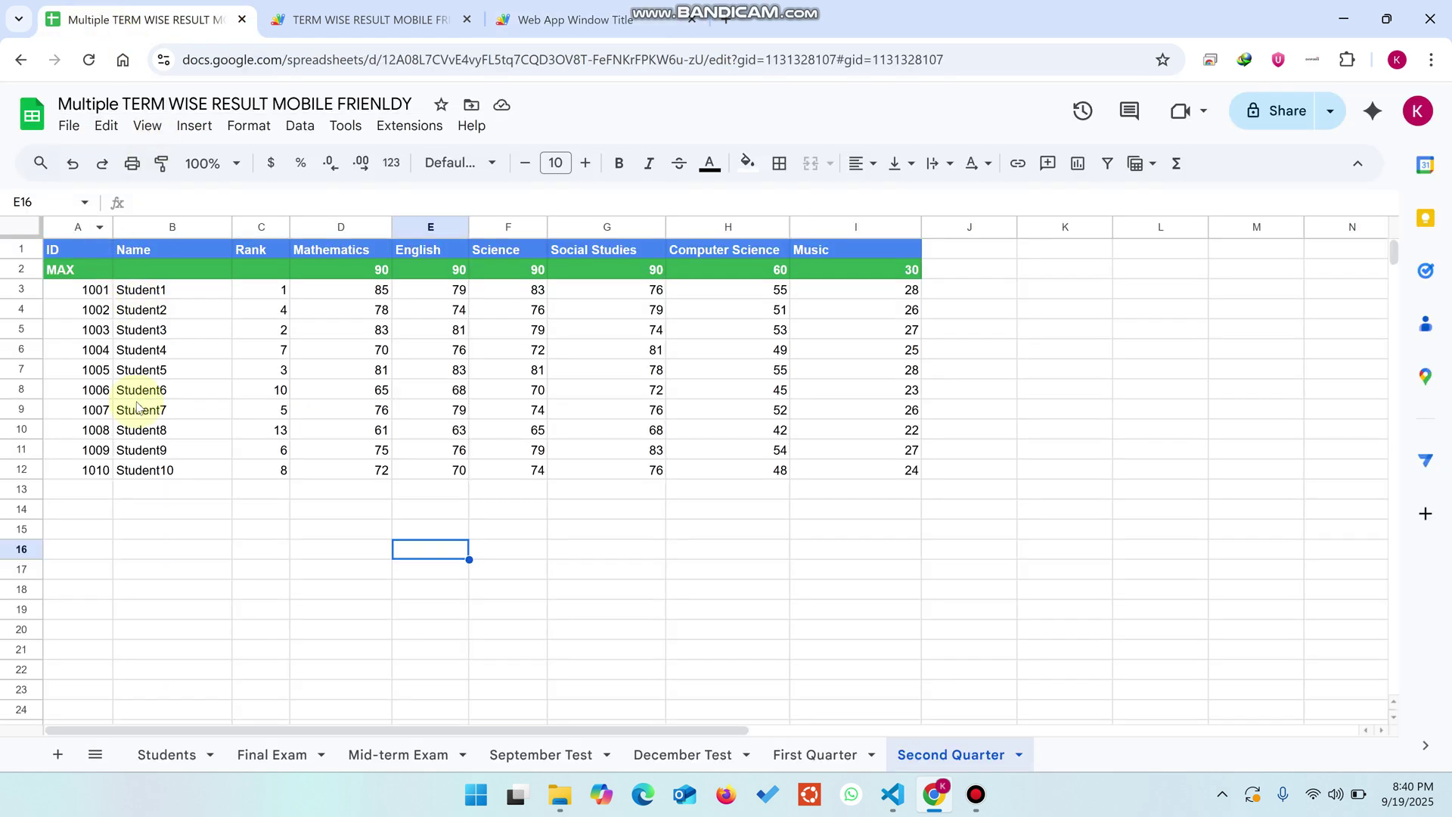
{"action": "left_click", "coordinate": [162, 754]}
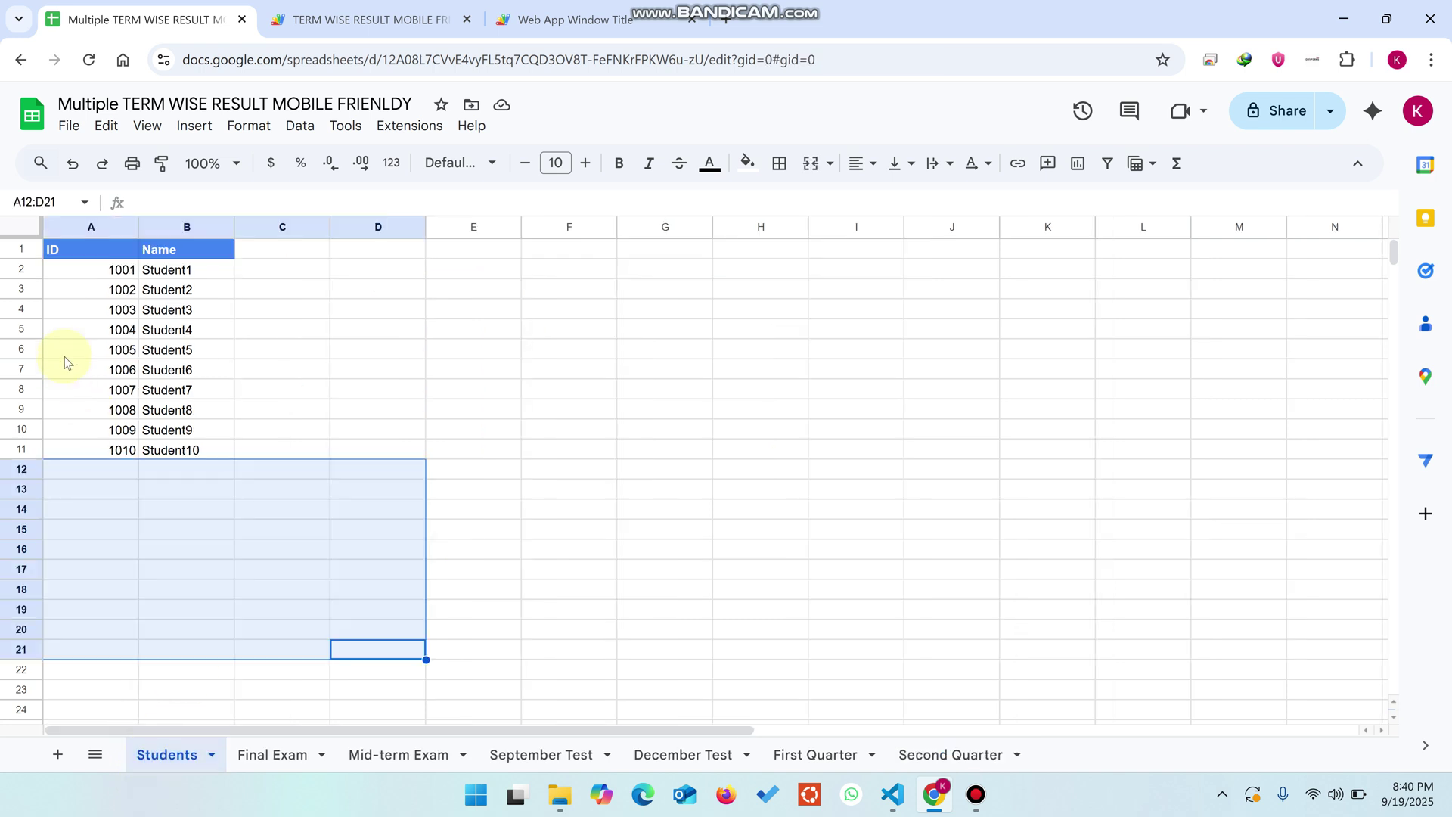
{"action": "left_click", "coordinate": [109, 271]}
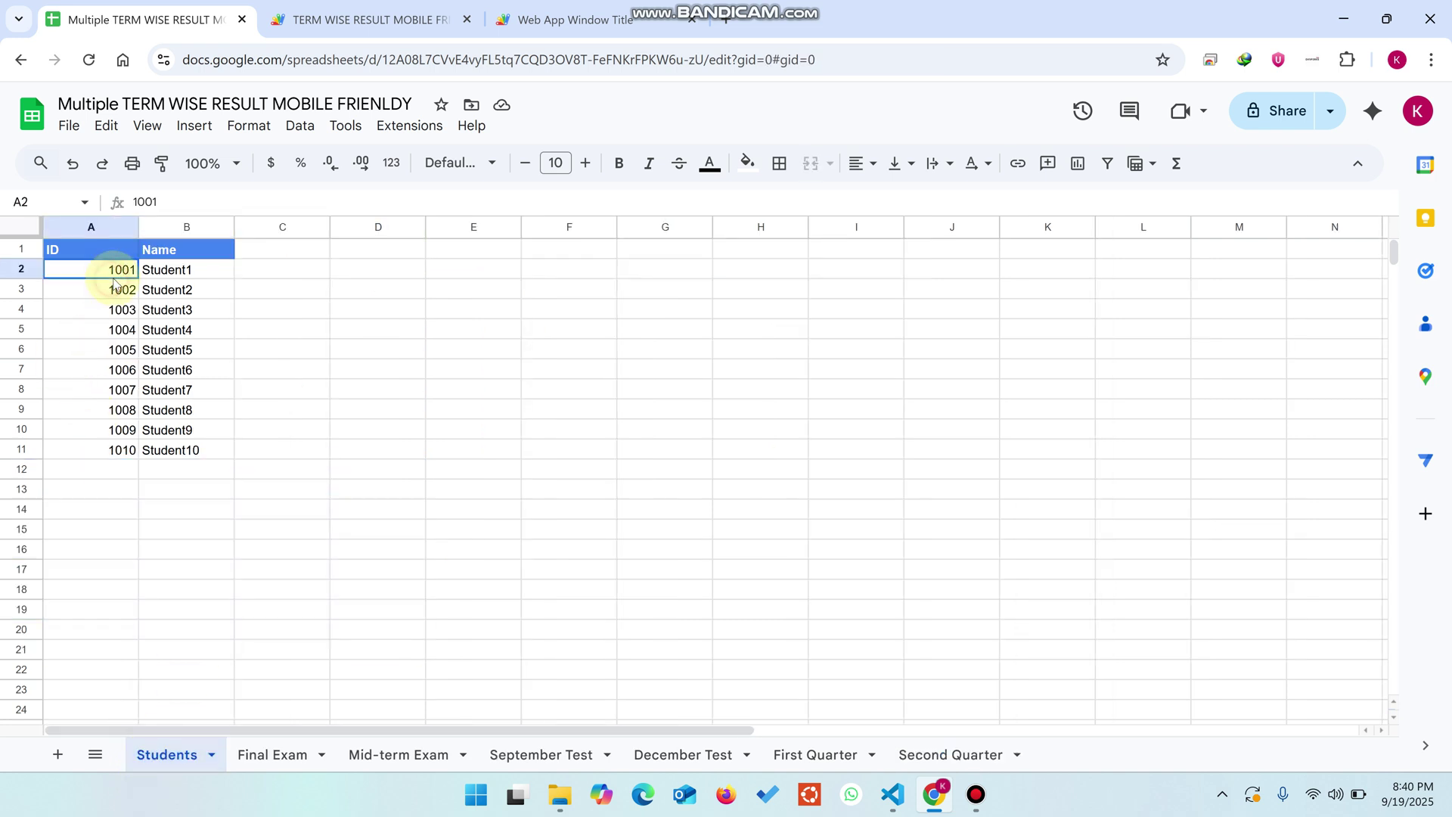
{"action": "left_click", "coordinate": [188, 274]}
- Back in the result portal, open Student1's results and review the student information, overall performance and examination results
{"action": "left_click", "coordinate": [563, 19]}
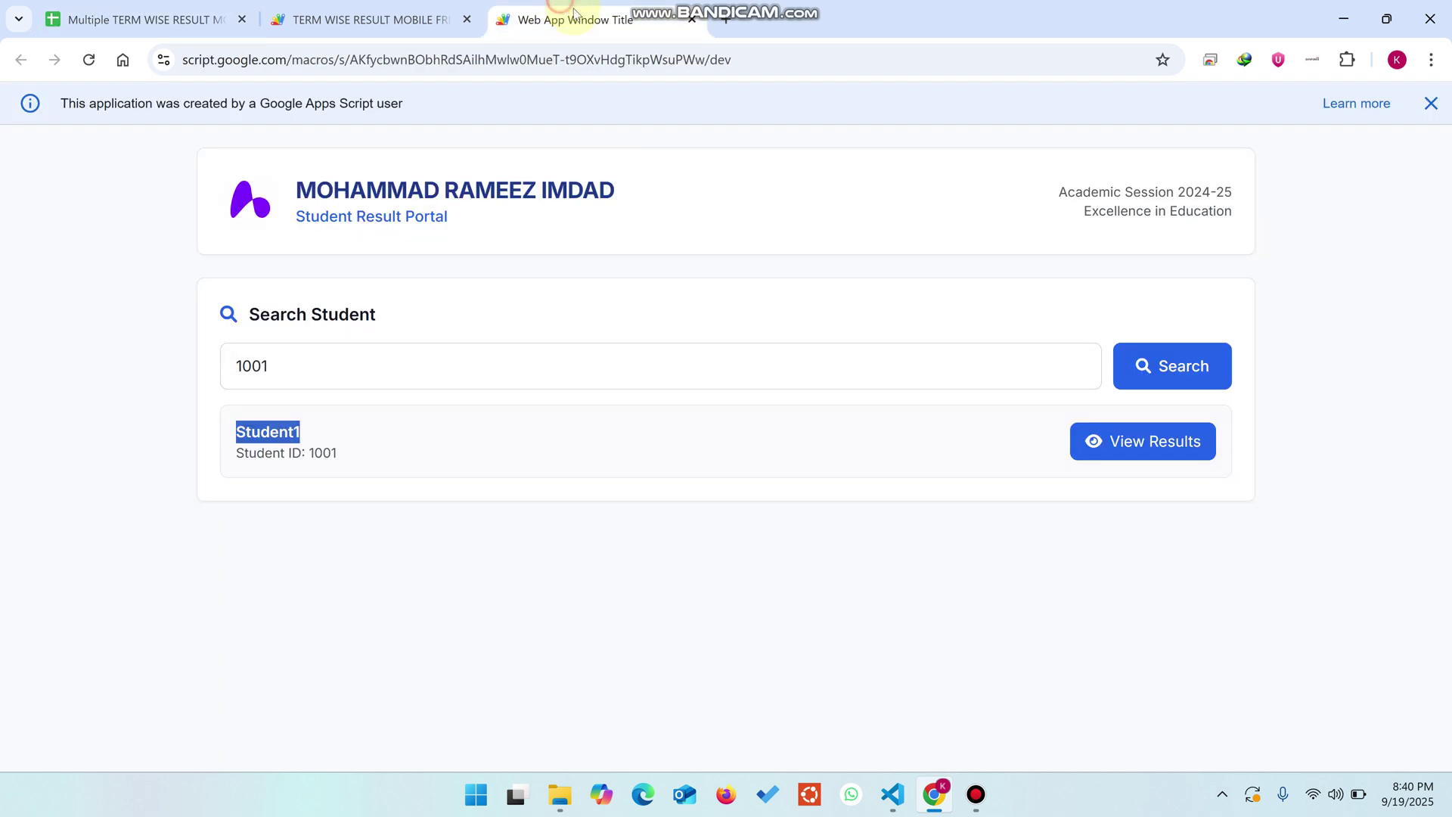
{"action": "left_click", "coordinate": [1118, 437]}
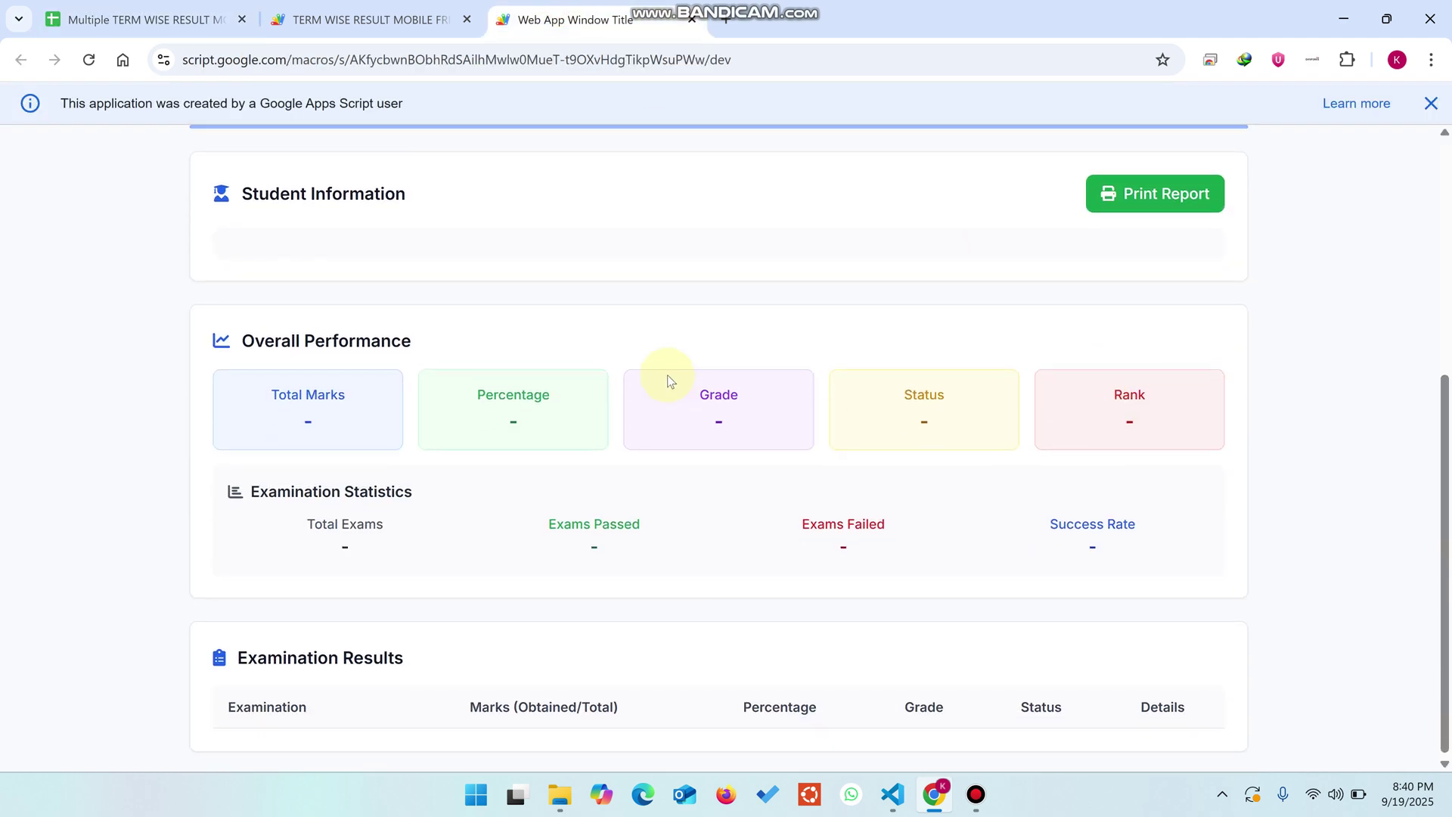
{"action": "scroll", "coordinate": [274, 373], "scroll_direction": "up", "scroll_amount": 3}
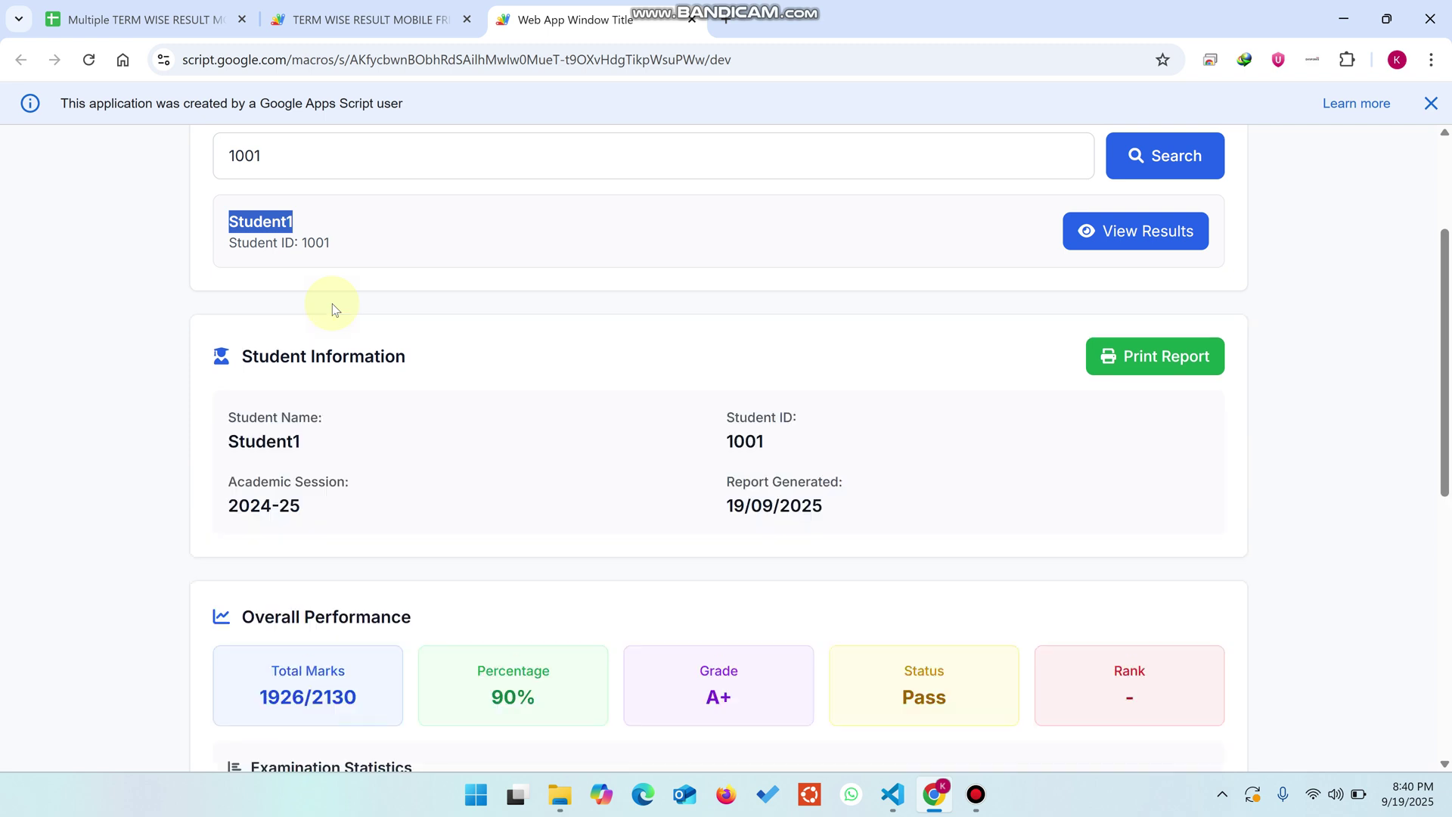
{"action": "scroll", "coordinate": [509, 325], "scroll_direction": "down", "scroll_amount": 6}
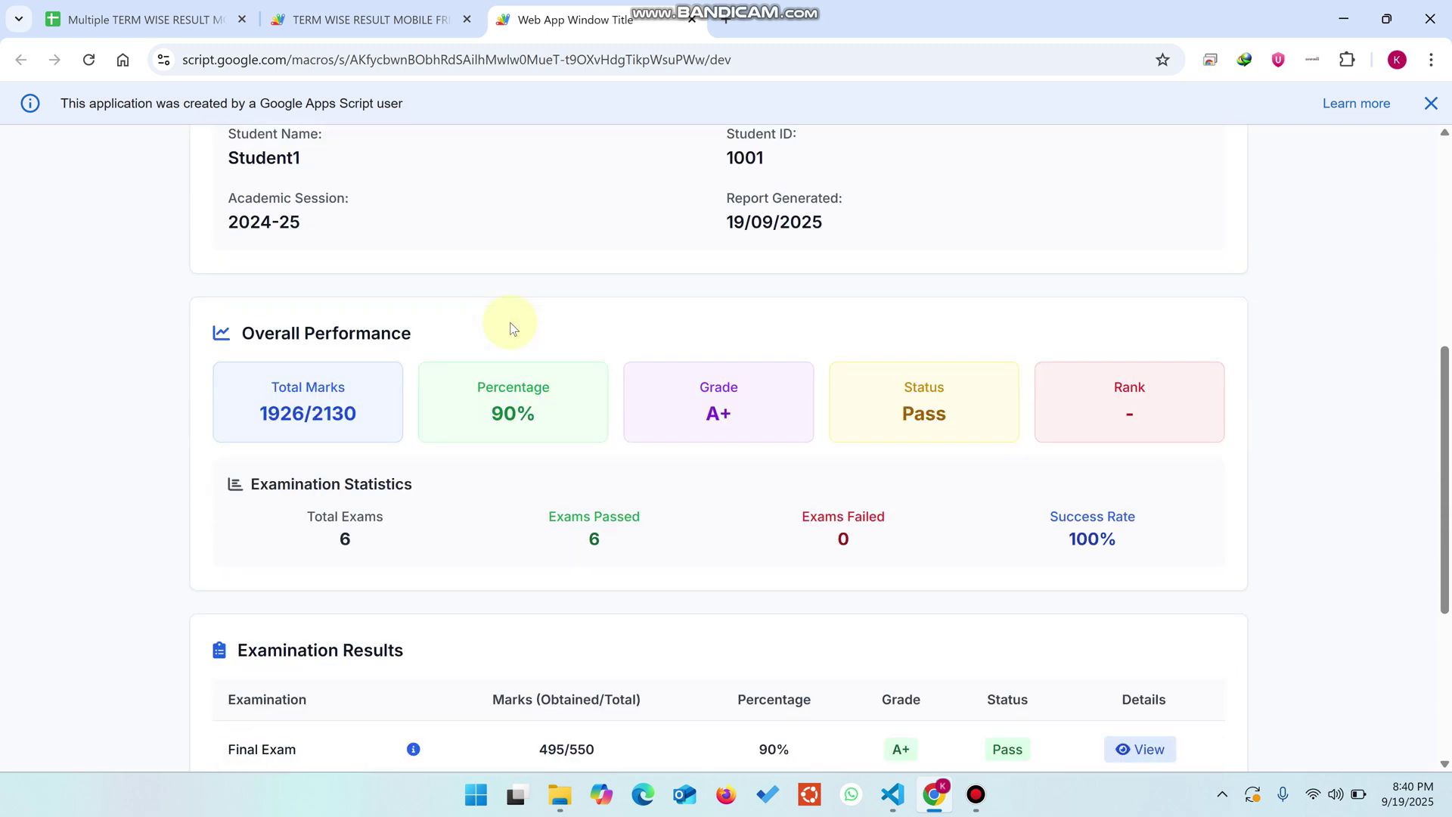
{"action": "scroll", "coordinate": [526, 323], "scroll_direction": "down", "scroll_amount": 2}
{"action": "scroll", "coordinate": [528, 324], "scroll_direction": "up", "scroll_amount": 6}
{"action": "scroll", "coordinate": [534, 325], "scroll_direction": "down", "scroll_amount": 6}
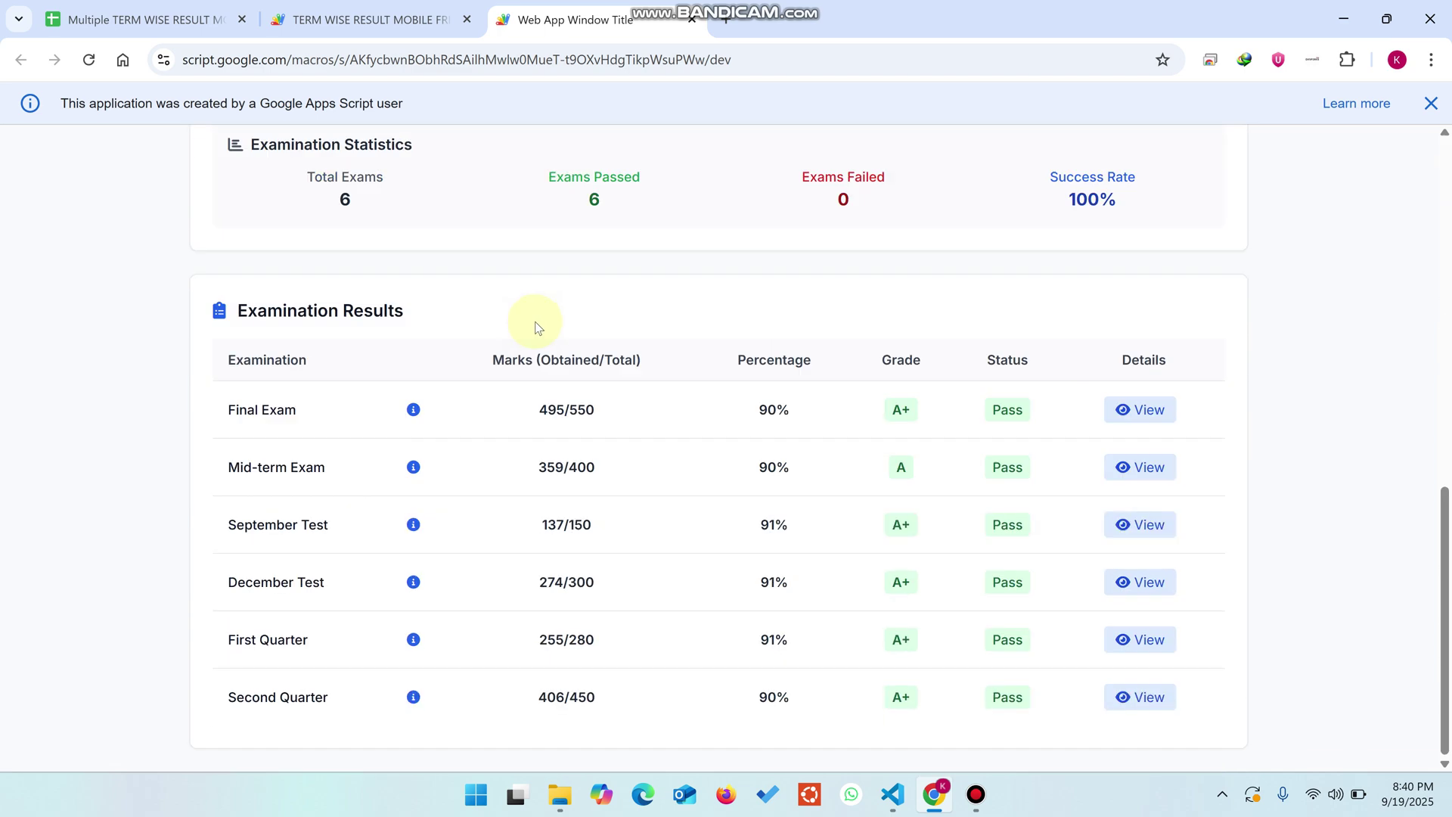
{"action": "scroll", "coordinate": [464, 334], "scroll_direction": "up", "scroll_amount": 4}
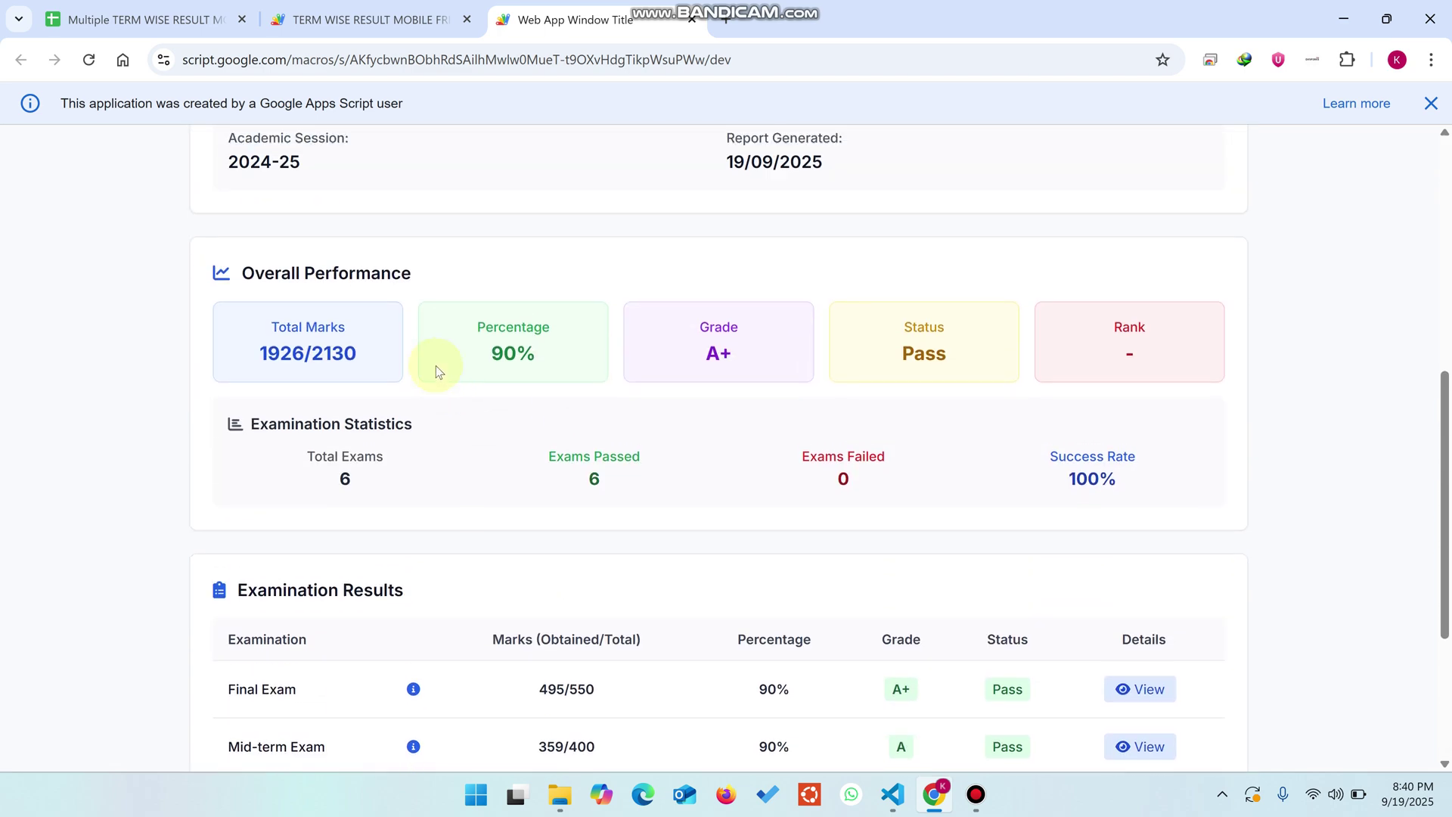
{"action": "left_click_drag", "start_coordinate": [409, 291], "coordinate": [242, 277]}
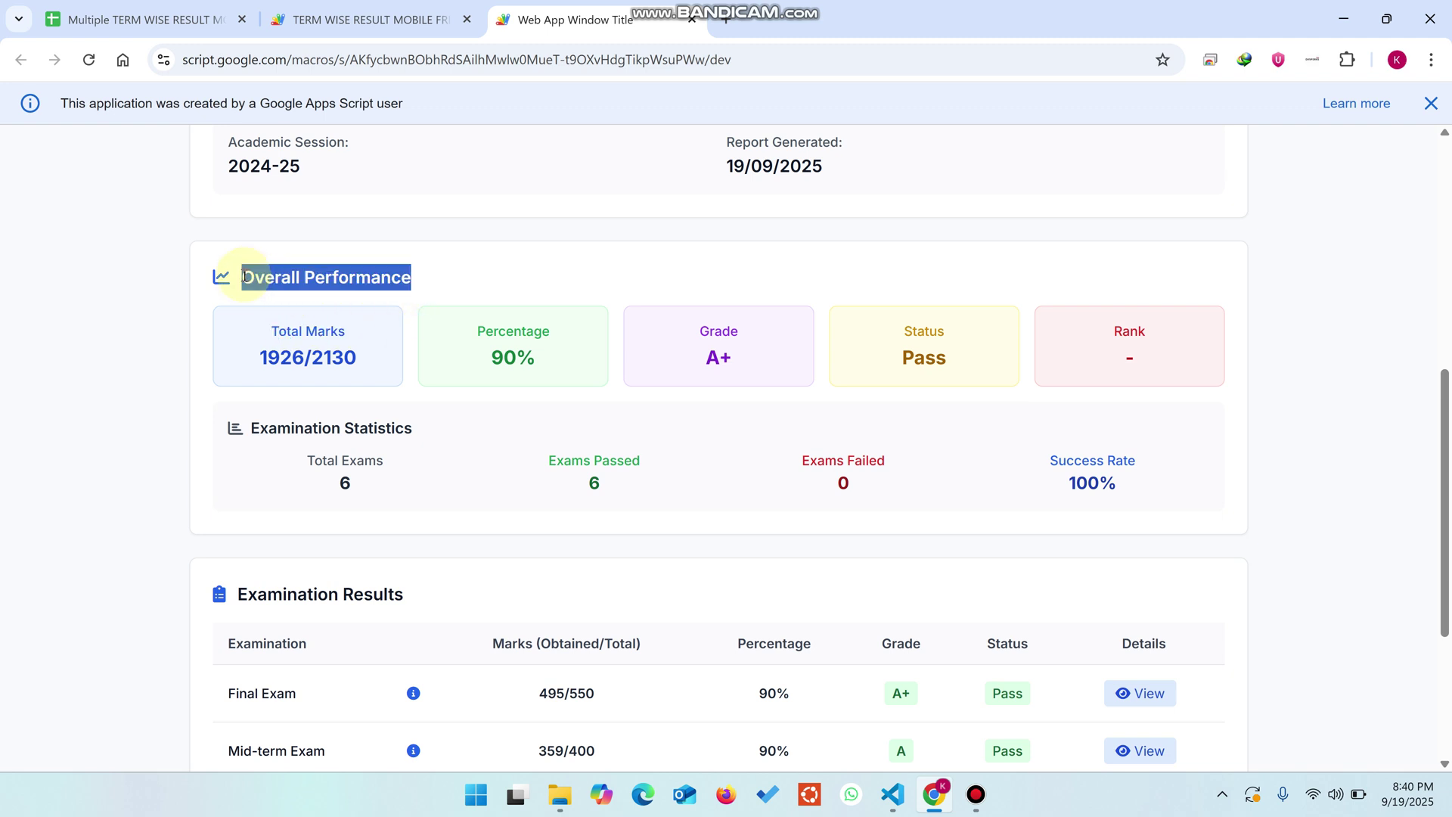
- Compare the portal's Examination Results list with the exam sheets in the spreadsheet
{"action": "scroll", "coordinate": [235, 303], "scroll_direction": "down", "scroll_amount": 4}
{"action": "left_click_drag", "start_coordinate": [415, 319], "coordinate": [227, 295]}
{"action": "left_click", "coordinate": [136, 19]}
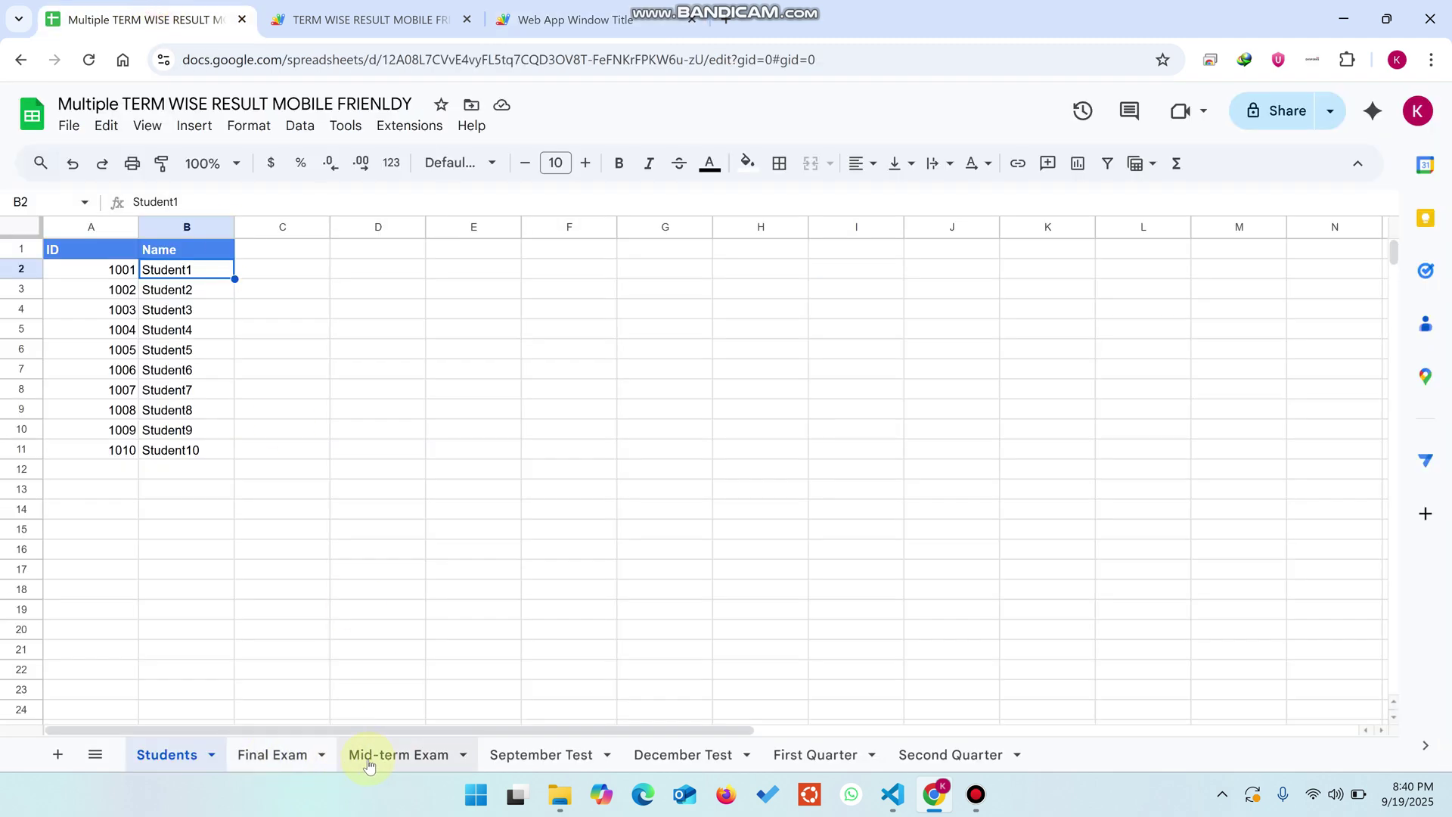
- Return to the result portal and expand the Final Exam summary, closing it after review
{"action": "left_click", "coordinate": [542, 9]}
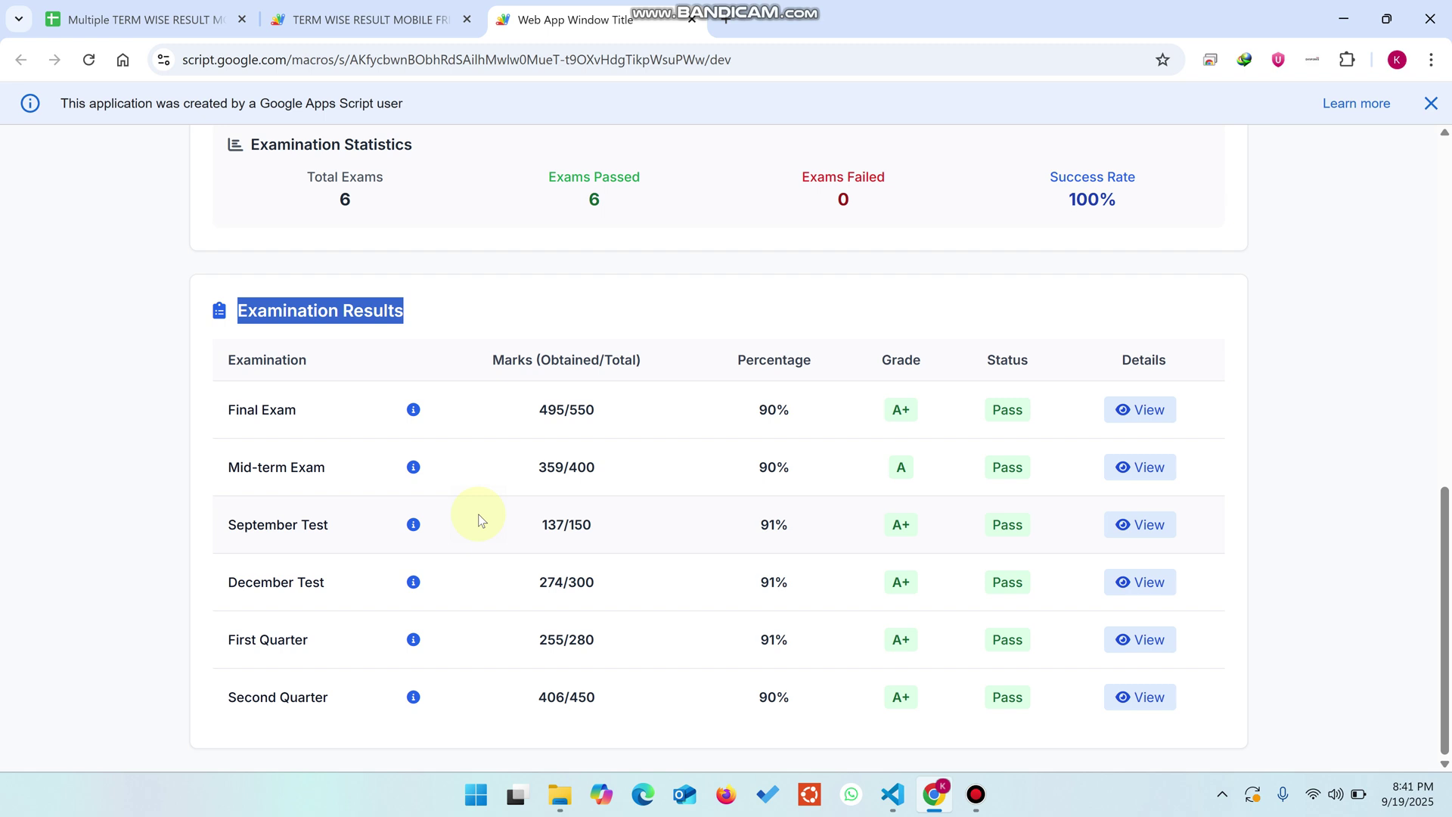
{"action": "left_click", "coordinate": [413, 410]}
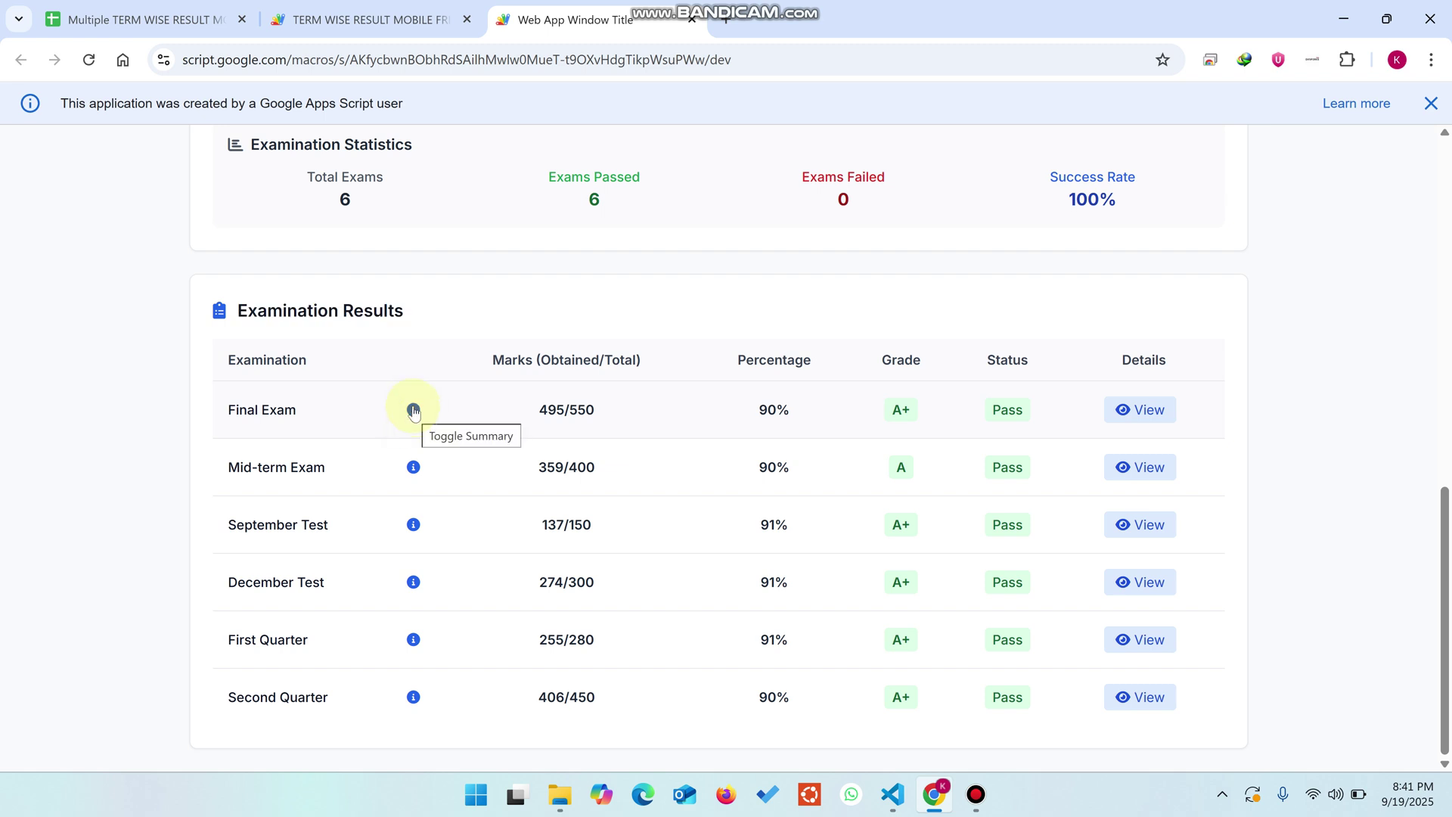
{"action": "left_click", "coordinate": [413, 410]}
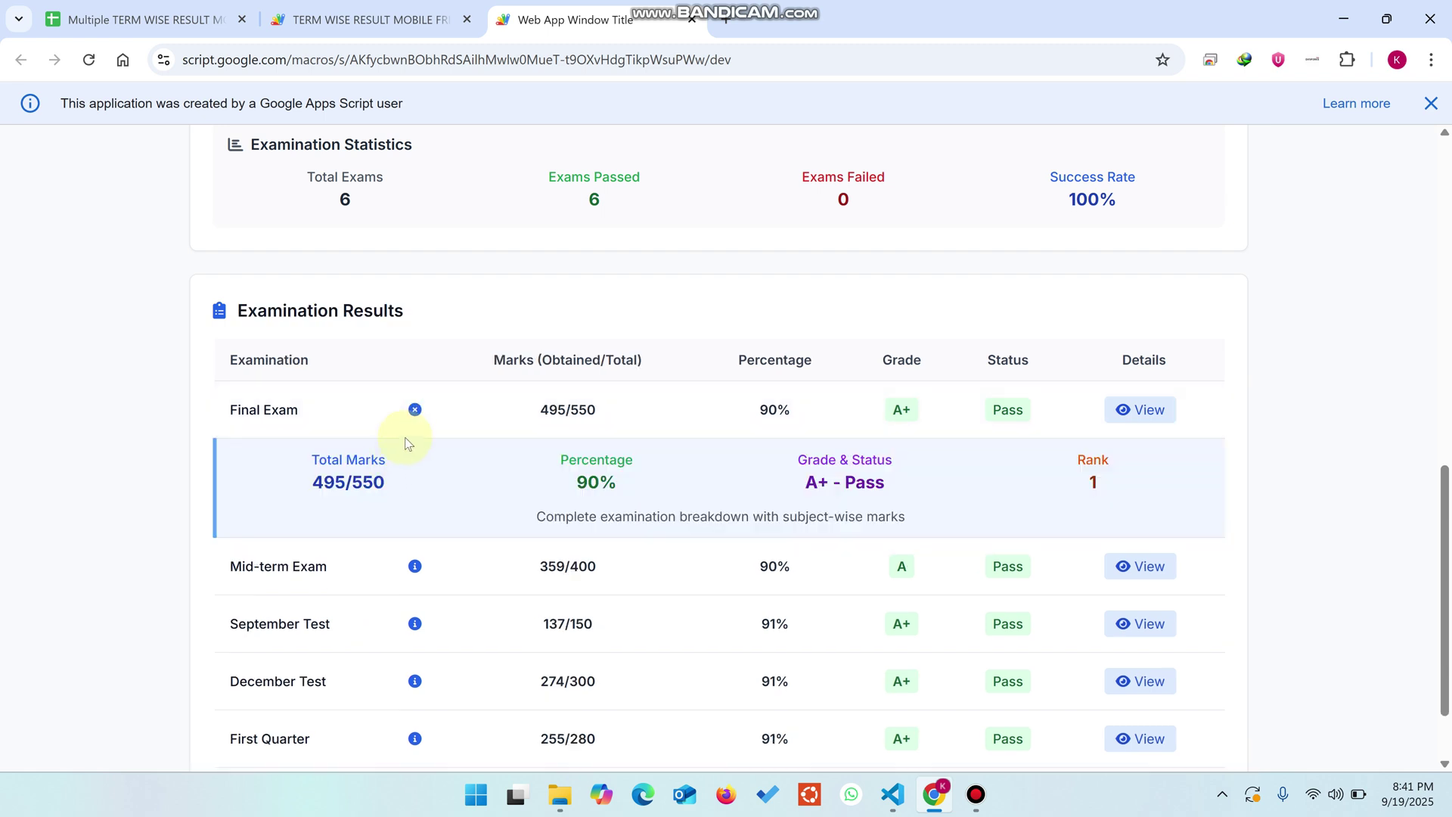
{"action": "left_click", "coordinate": [415, 410]}
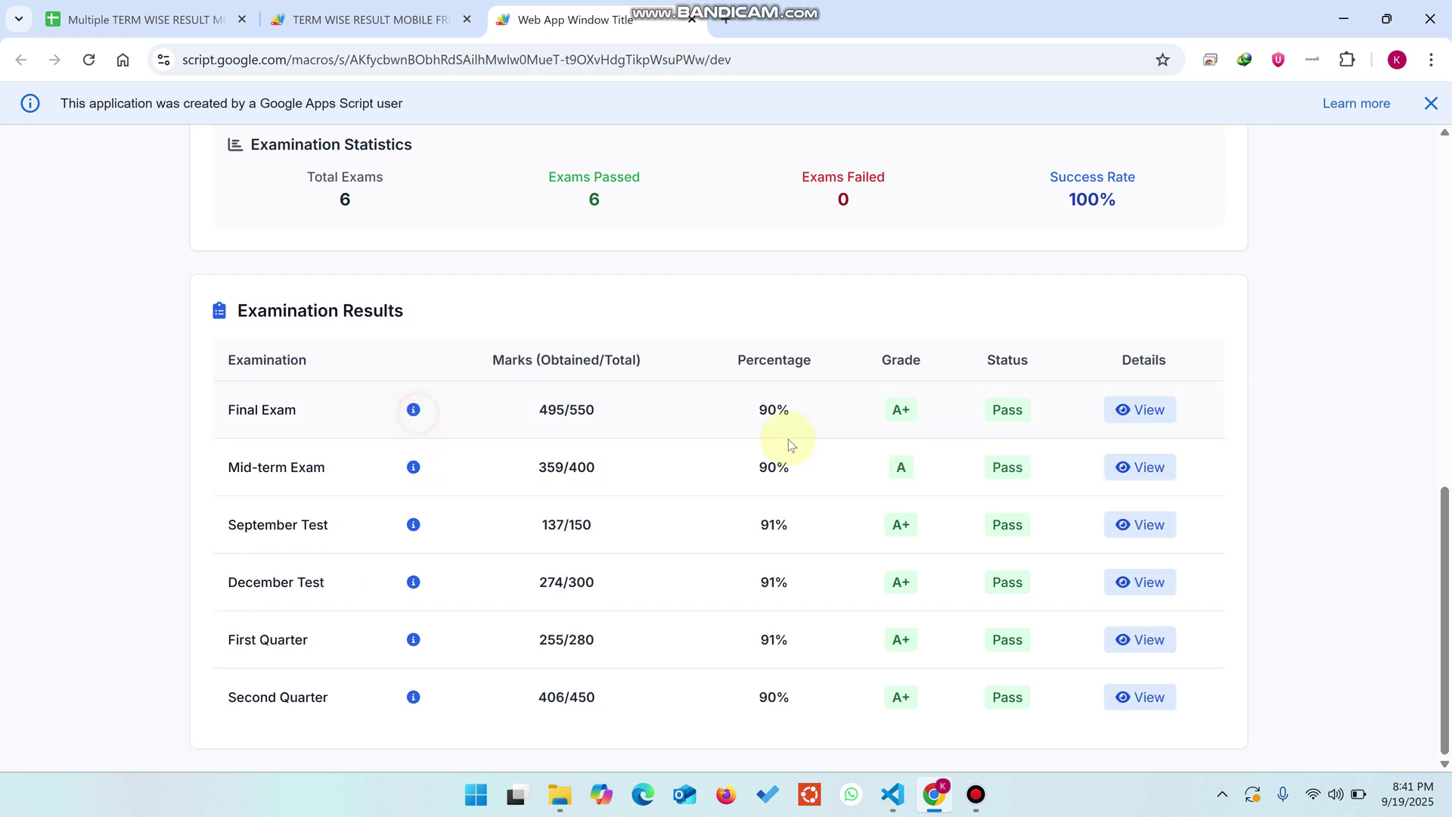
- View the Final Exam's subject performance details, review the subject table and chart, and close them
{"action": "scroll", "coordinate": [1097, 440], "scroll_direction": "up", "scroll_amount": 1}
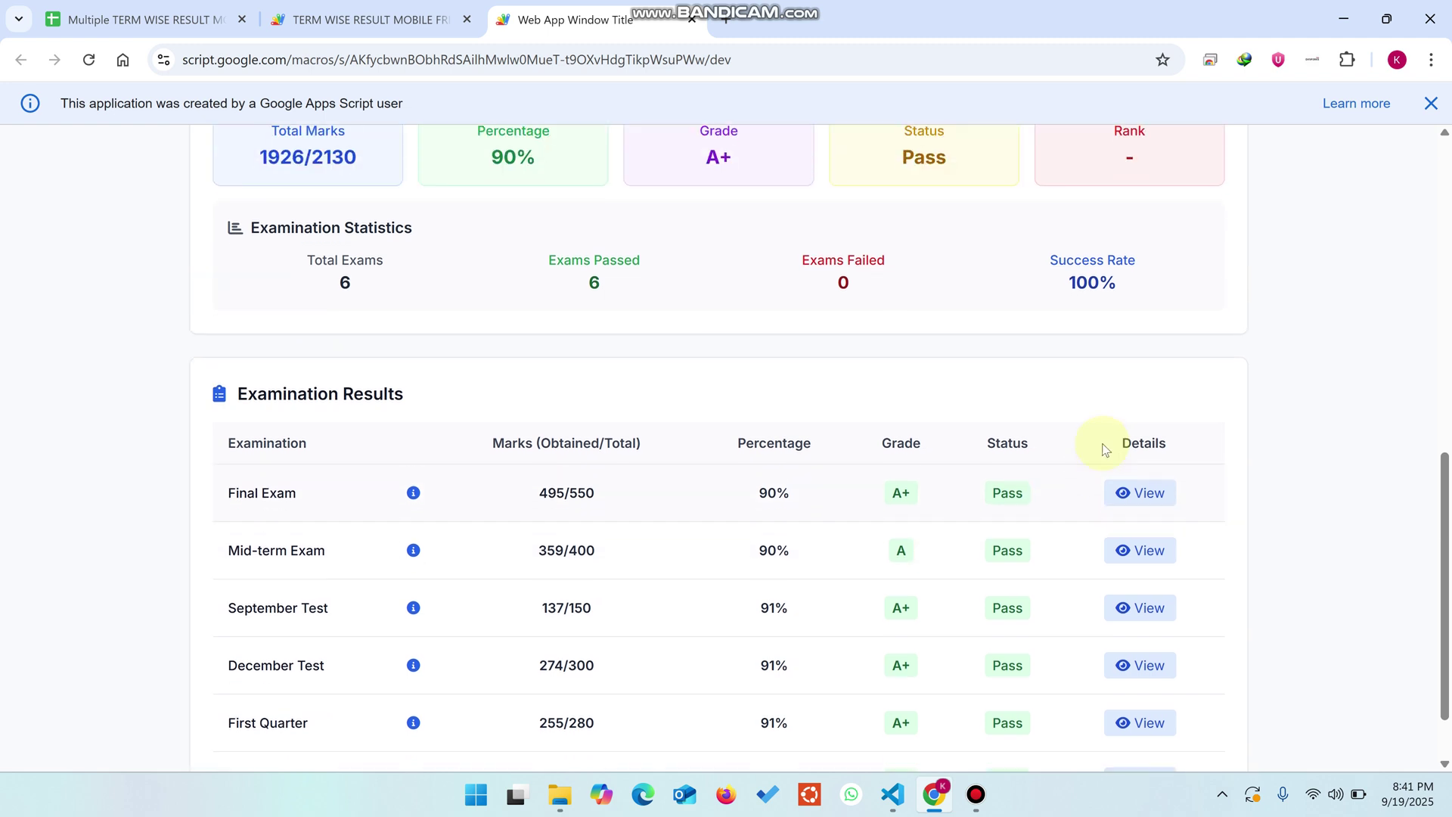
{"action": "left_click", "coordinate": [1153, 508]}
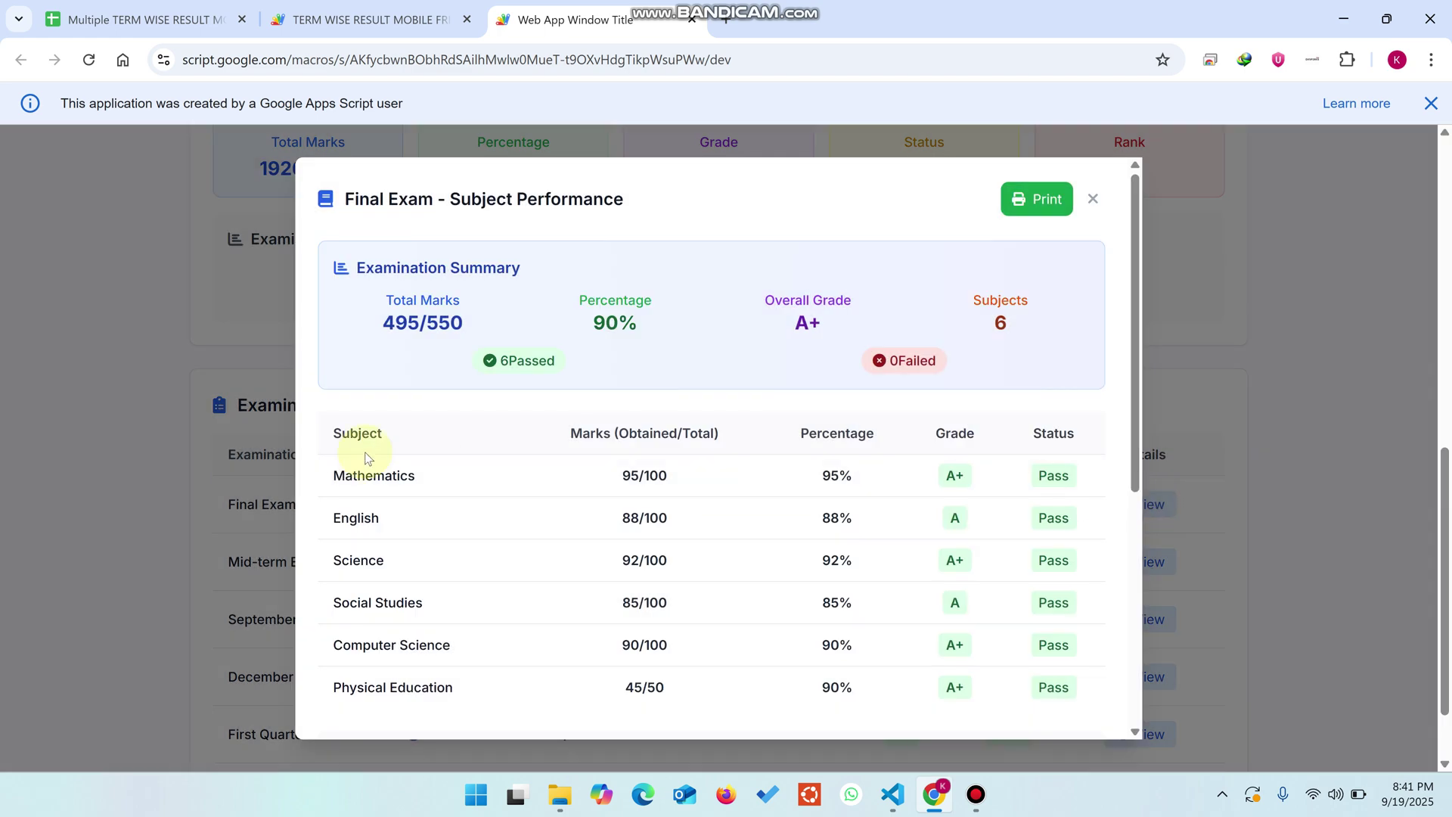
{"action": "scroll", "coordinate": [539, 426], "scroll_direction": "down", "scroll_amount": 3}
{"action": "scroll", "coordinate": [497, 438], "scroll_direction": "up", "scroll_amount": 2}
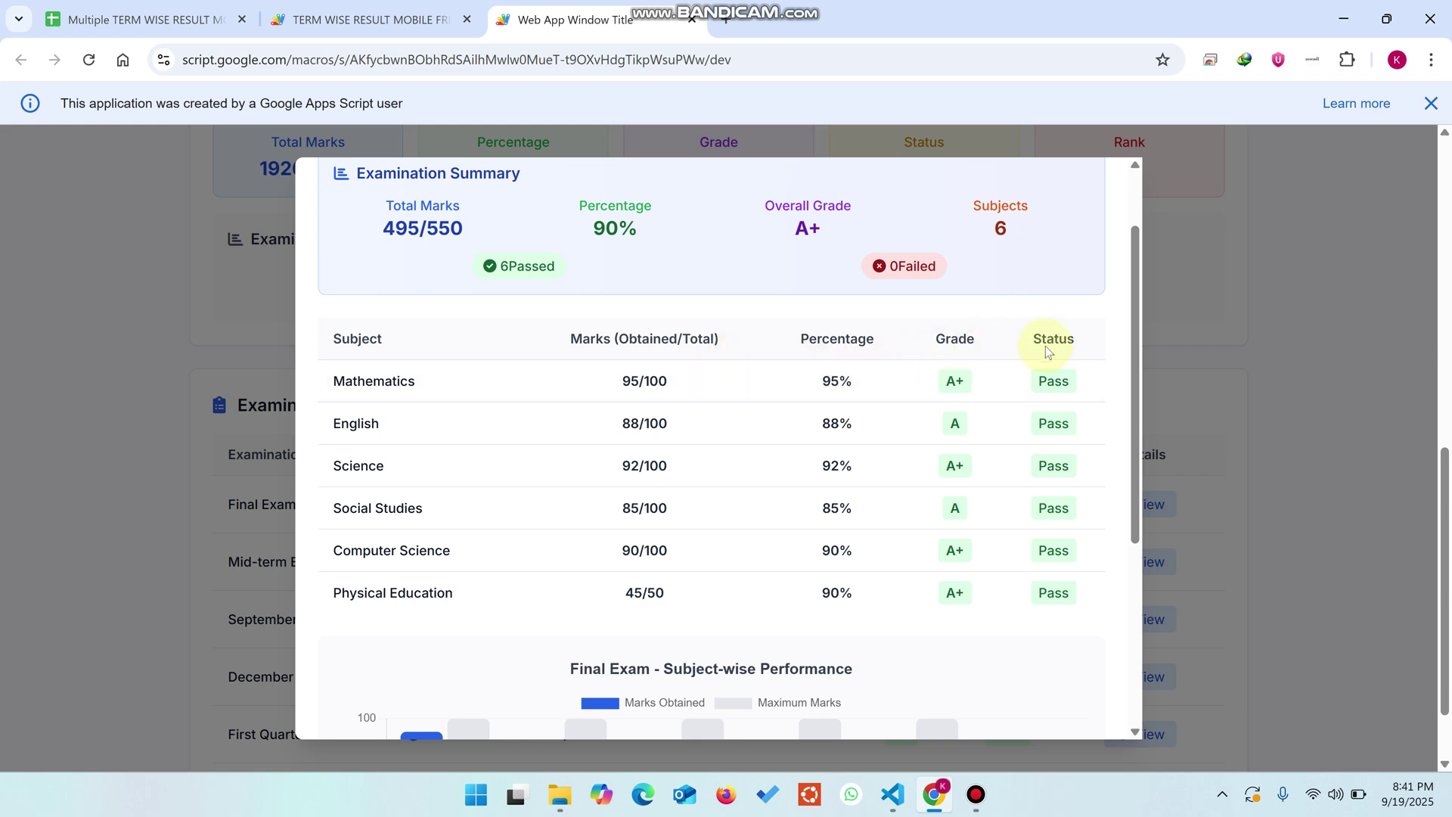
{"action": "scroll", "coordinate": [1019, 379], "scroll_direction": "down", "scroll_amount": 4}
{"action": "scroll", "coordinate": [1025, 383], "scroll_direction": "up", "scroll_amount": 10}
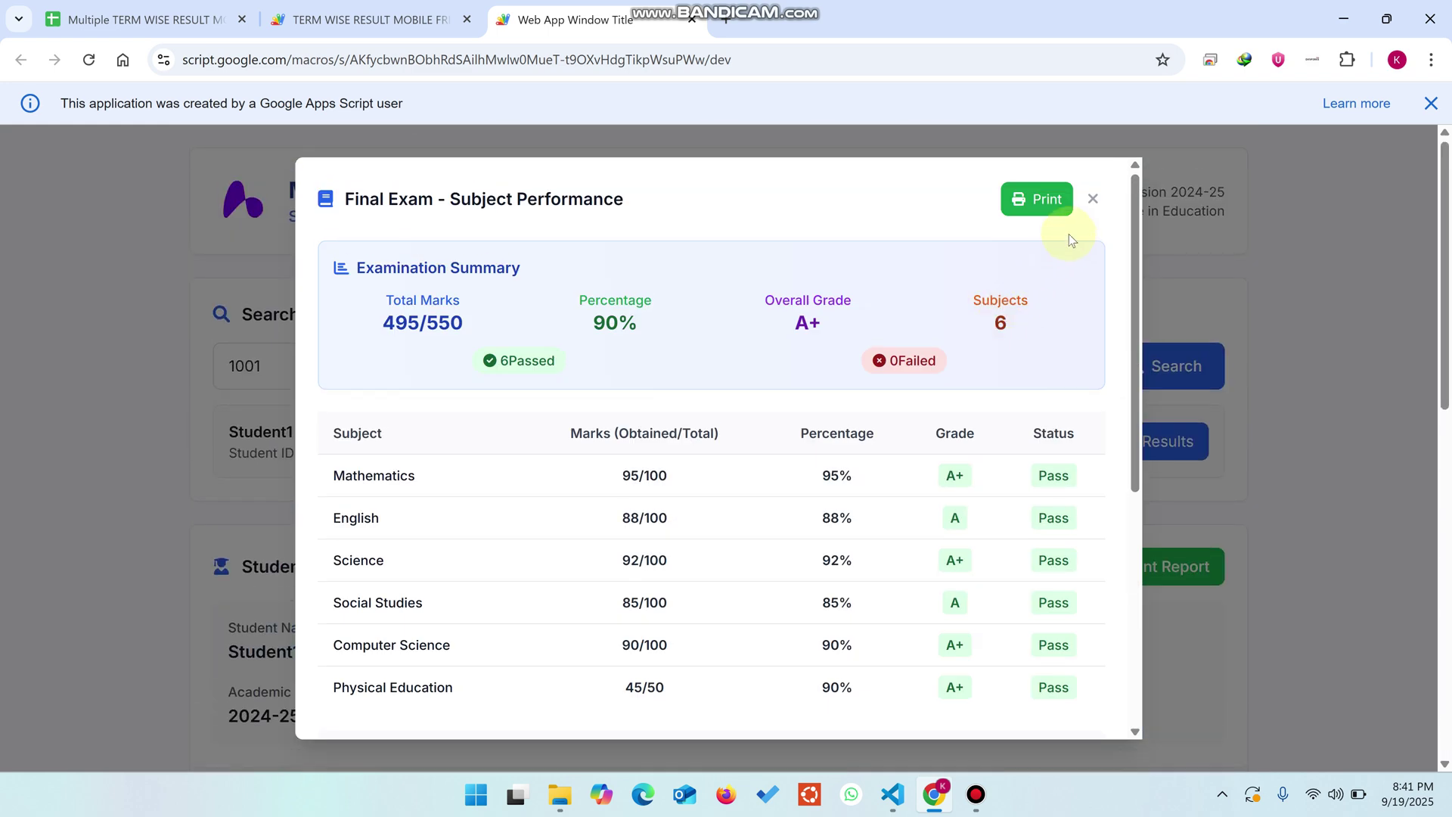
{"action": "left_click", "coordinate": [1087, 197]}
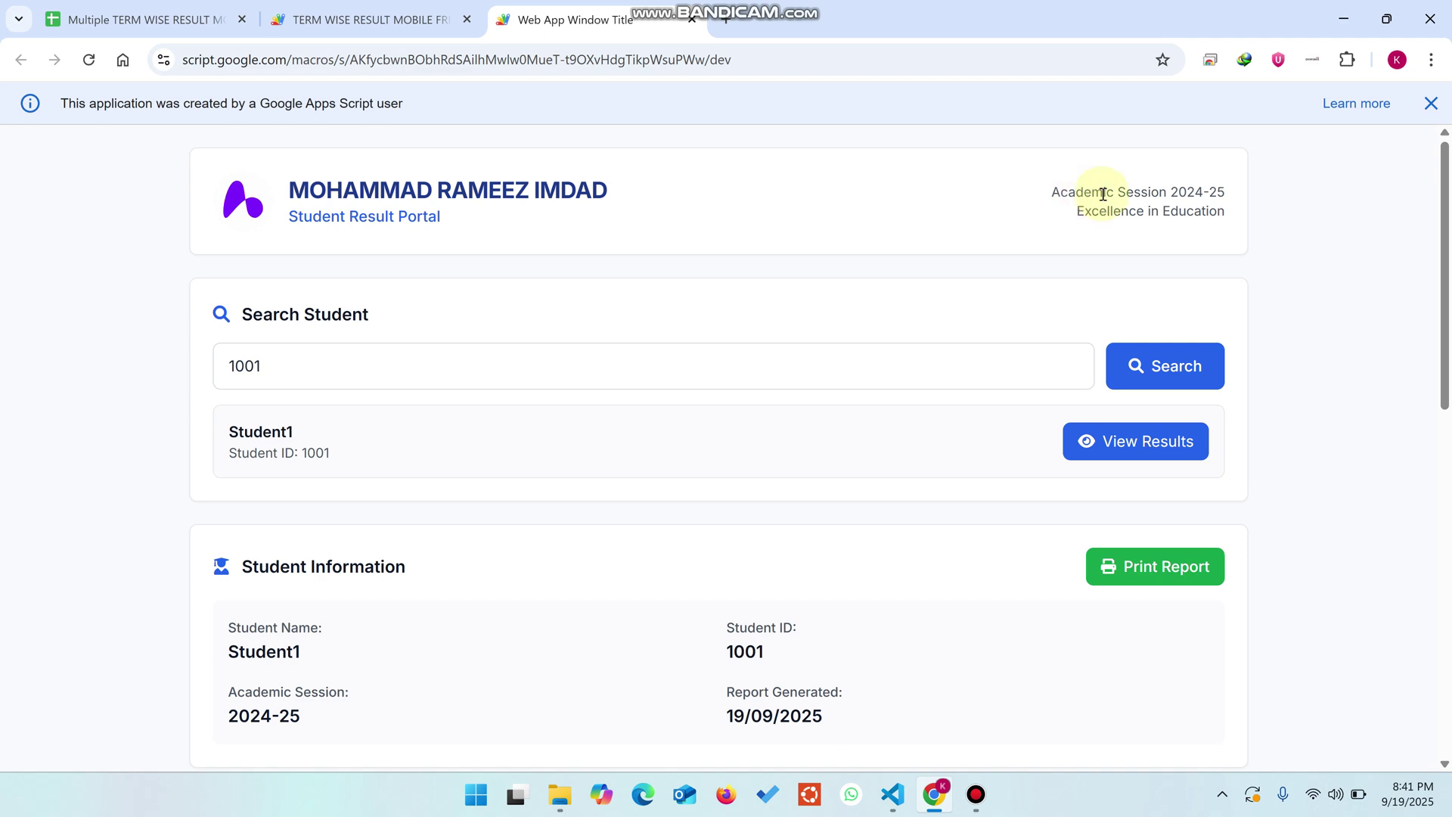
- View the September Test's subject performance details and examine its Mathematics, English and Science rows
{"action": "scroll", "coordinate": [972, 396], "scroll_direction": "down", "scroll_amount": 8}
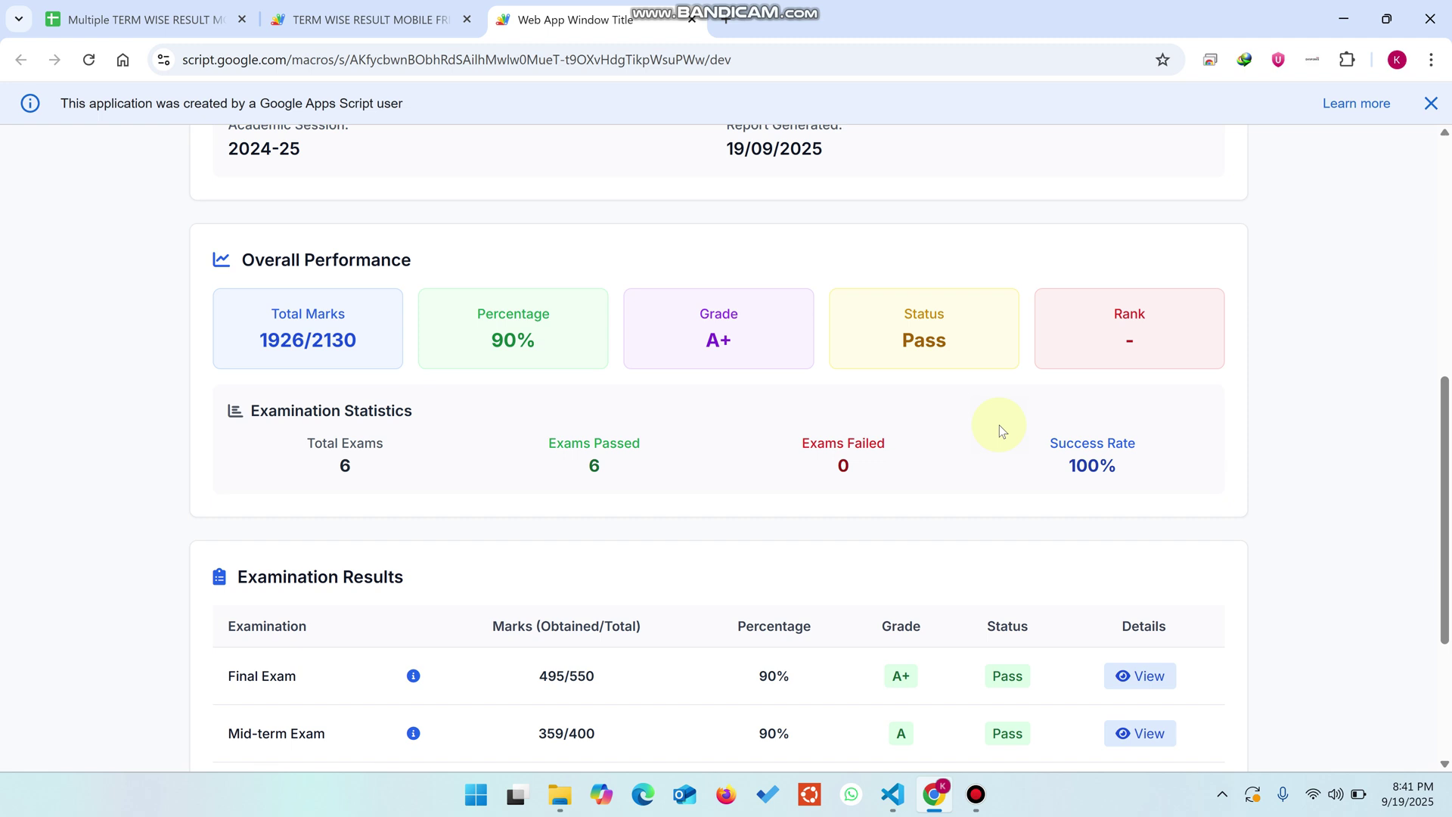
{"action": "scroll", "coordinate": [1000, 425], "scroll_direction": "down", "scroll_amount": 3}
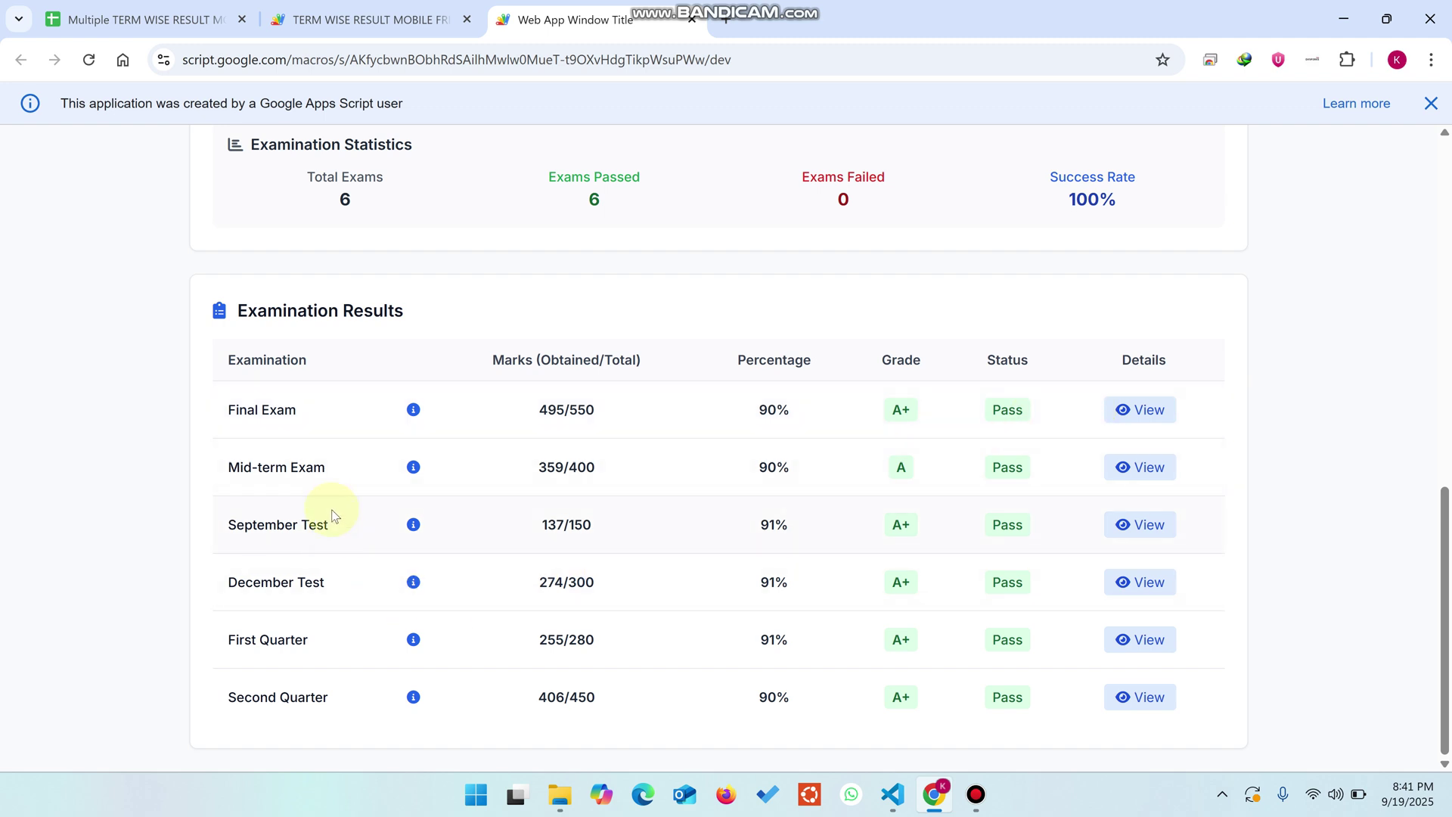
{"action": "left_click", "coordinate": [1128, 526]}
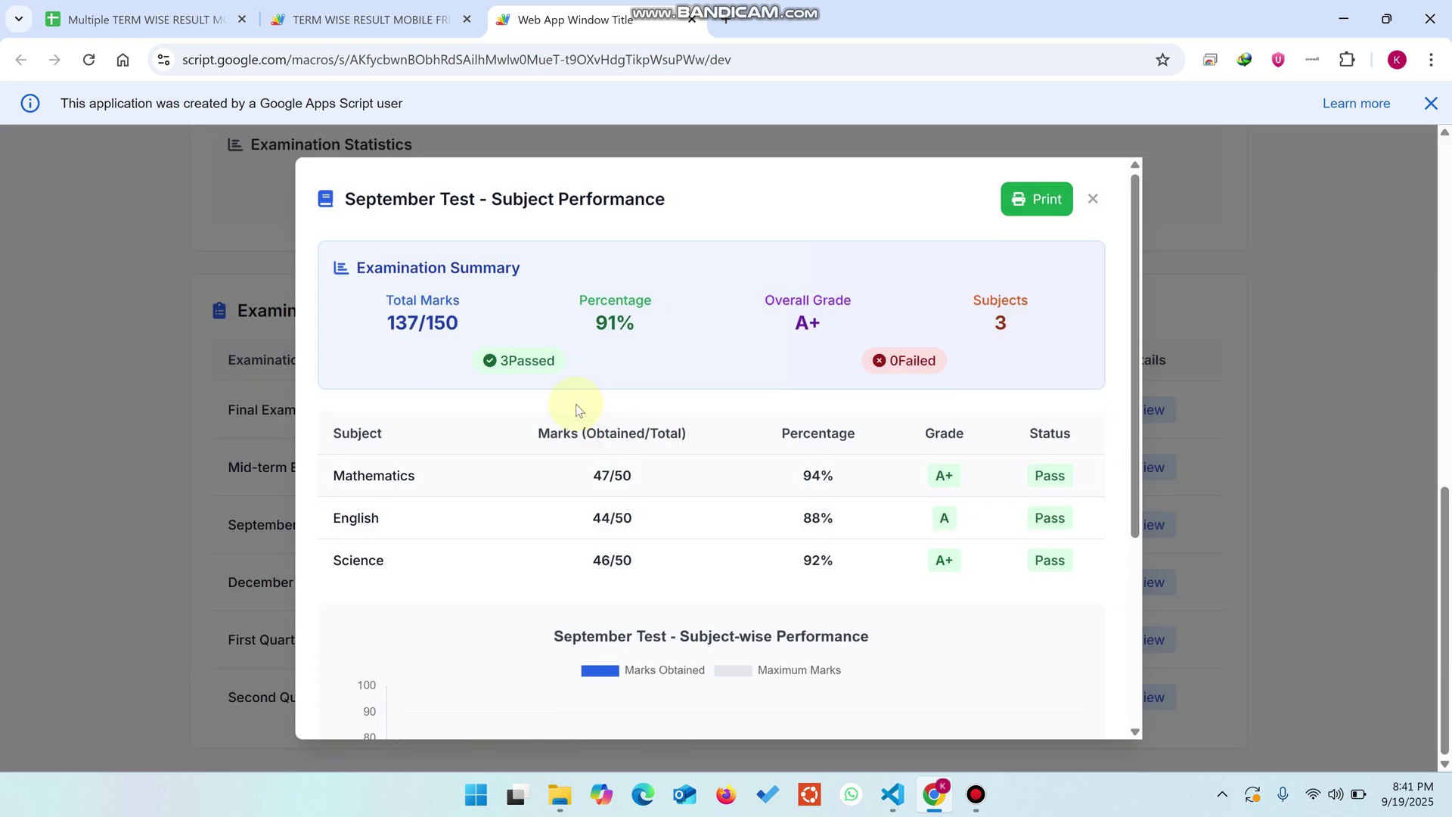
{"action": "left_click_drag", "start_coordinate": [383, 562], "coordinate": [331, 478]}
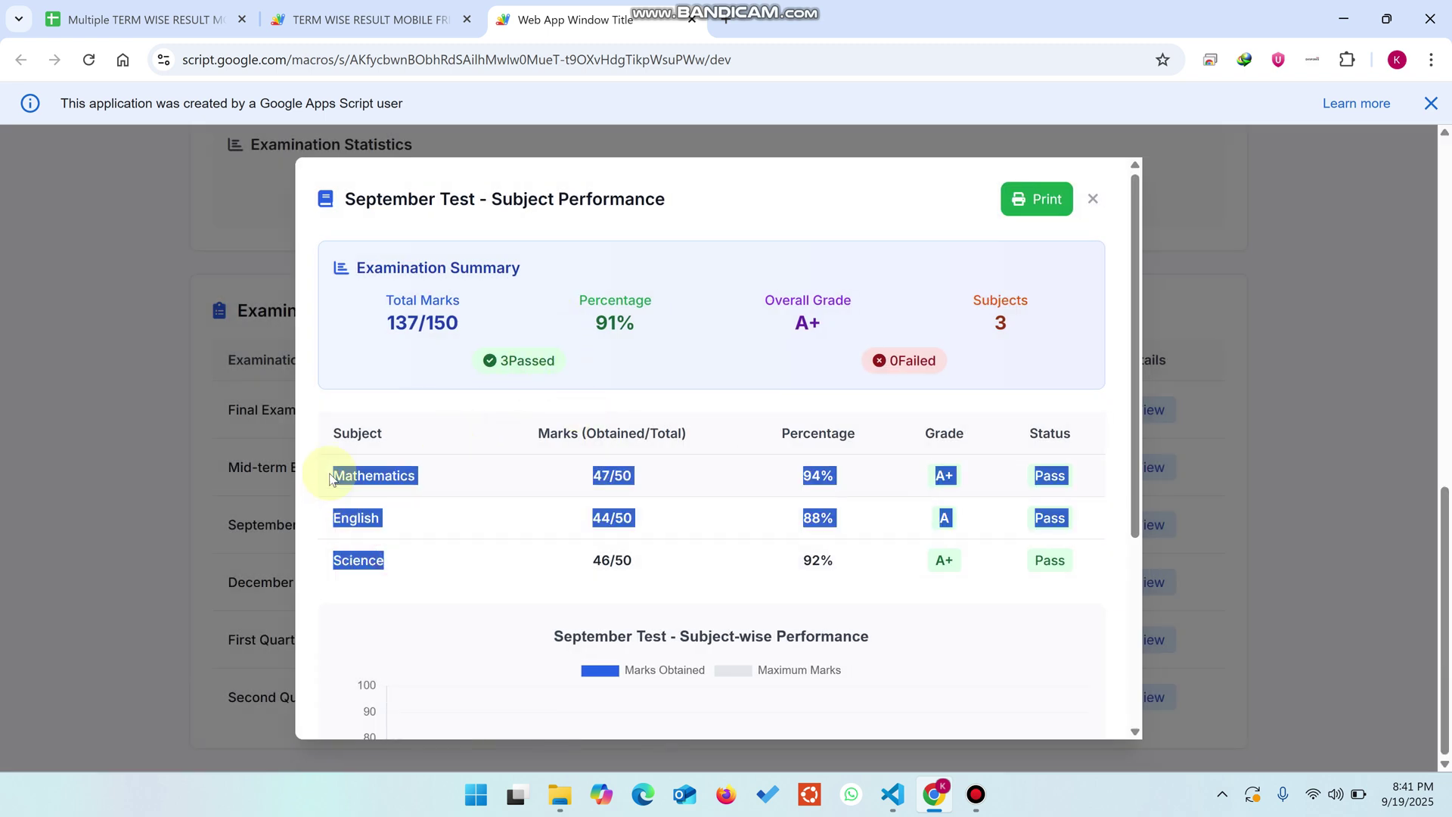
- In the spreadsheet's September Test sheet, copy the Mathematics, English and Science columns D1:F12 and paste them starting at G1
{"action": "left_click", "coordinate": [137, 19]}
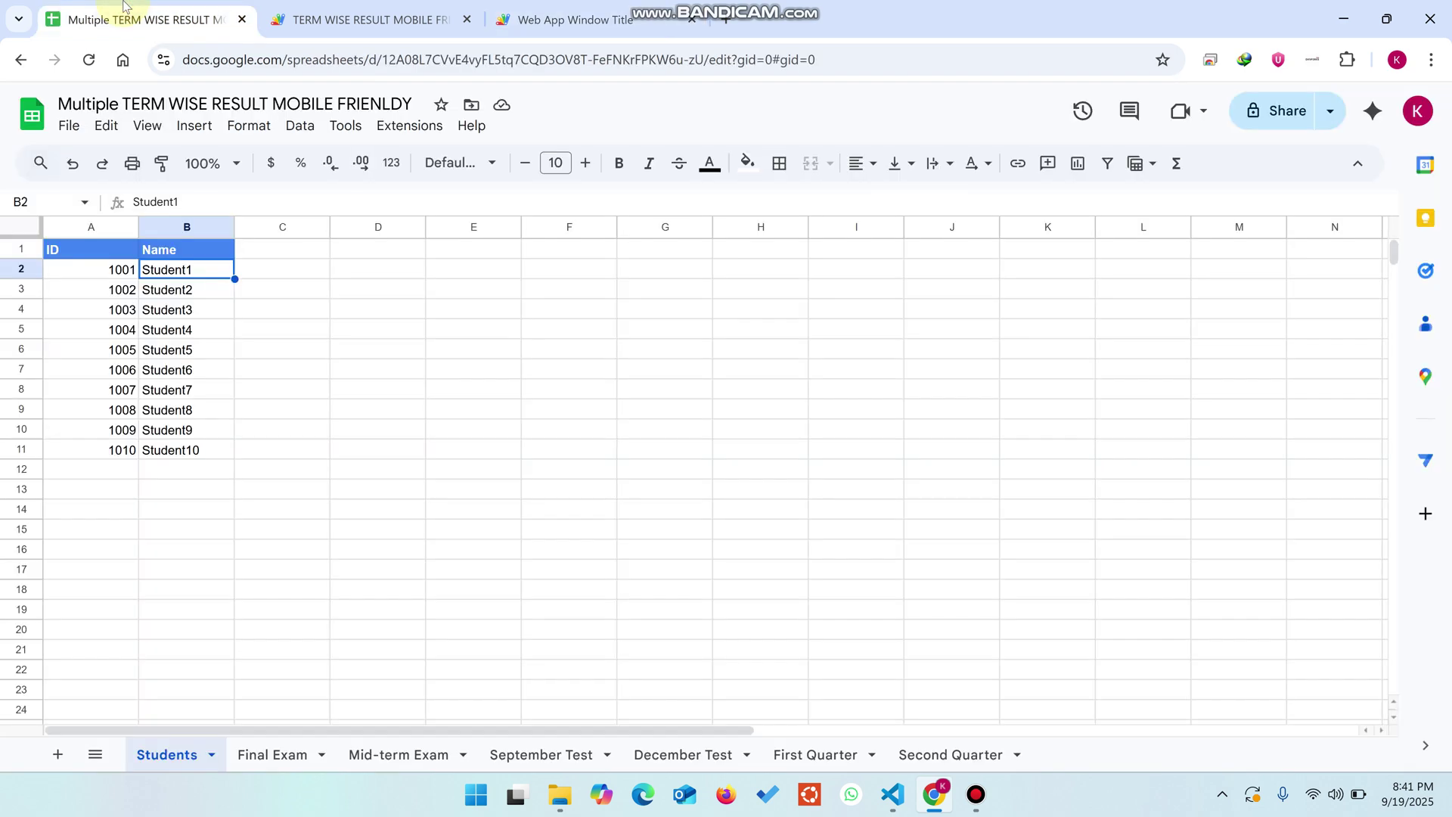
{"action": "left_click", "coordinate": [560, 754]}
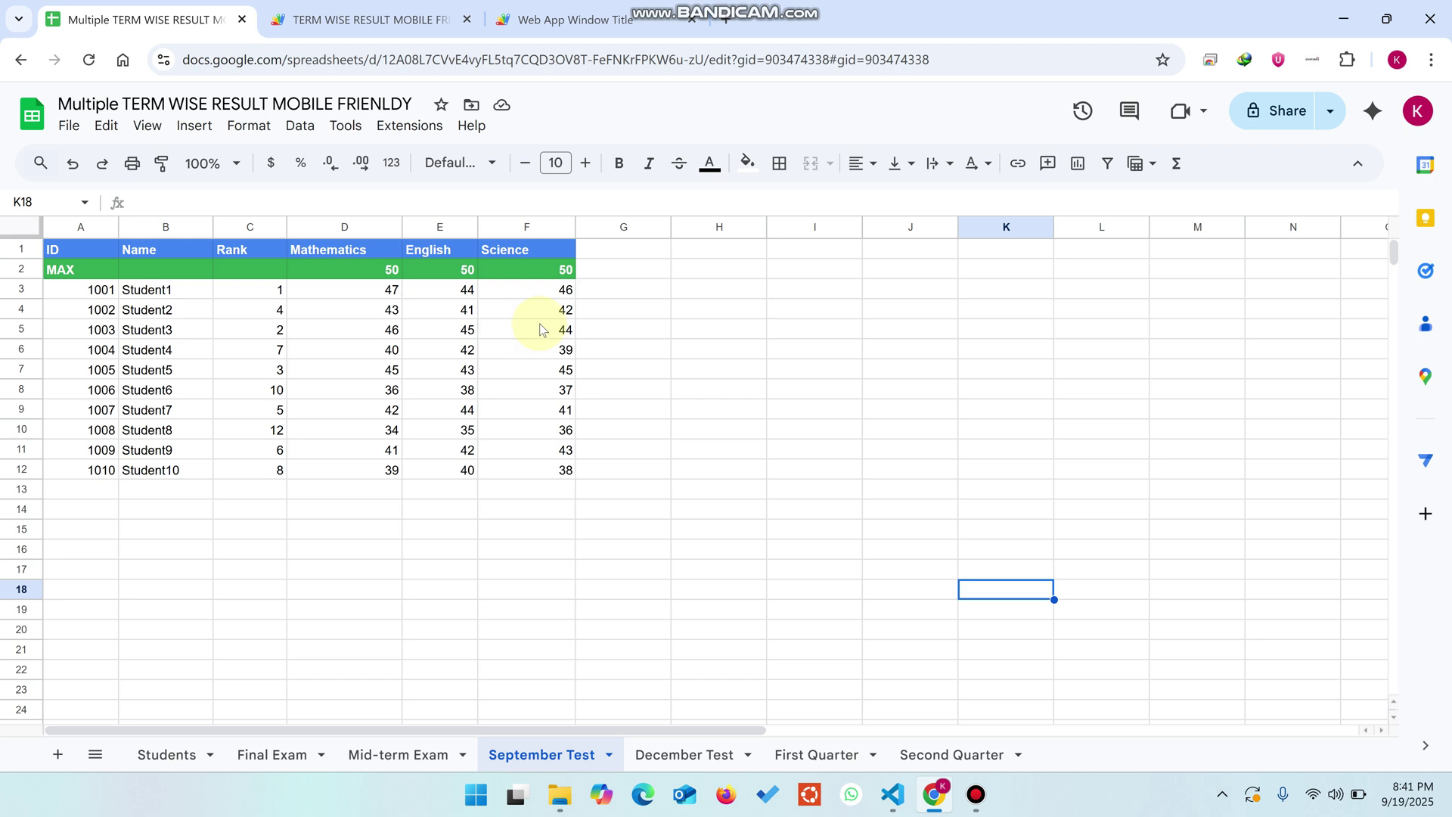
{"action": "left_click_drag", "start_coordinate": [344, 251], "coordinate": [524, 478]}
{"action": "key", "text": "ctrl+c"}
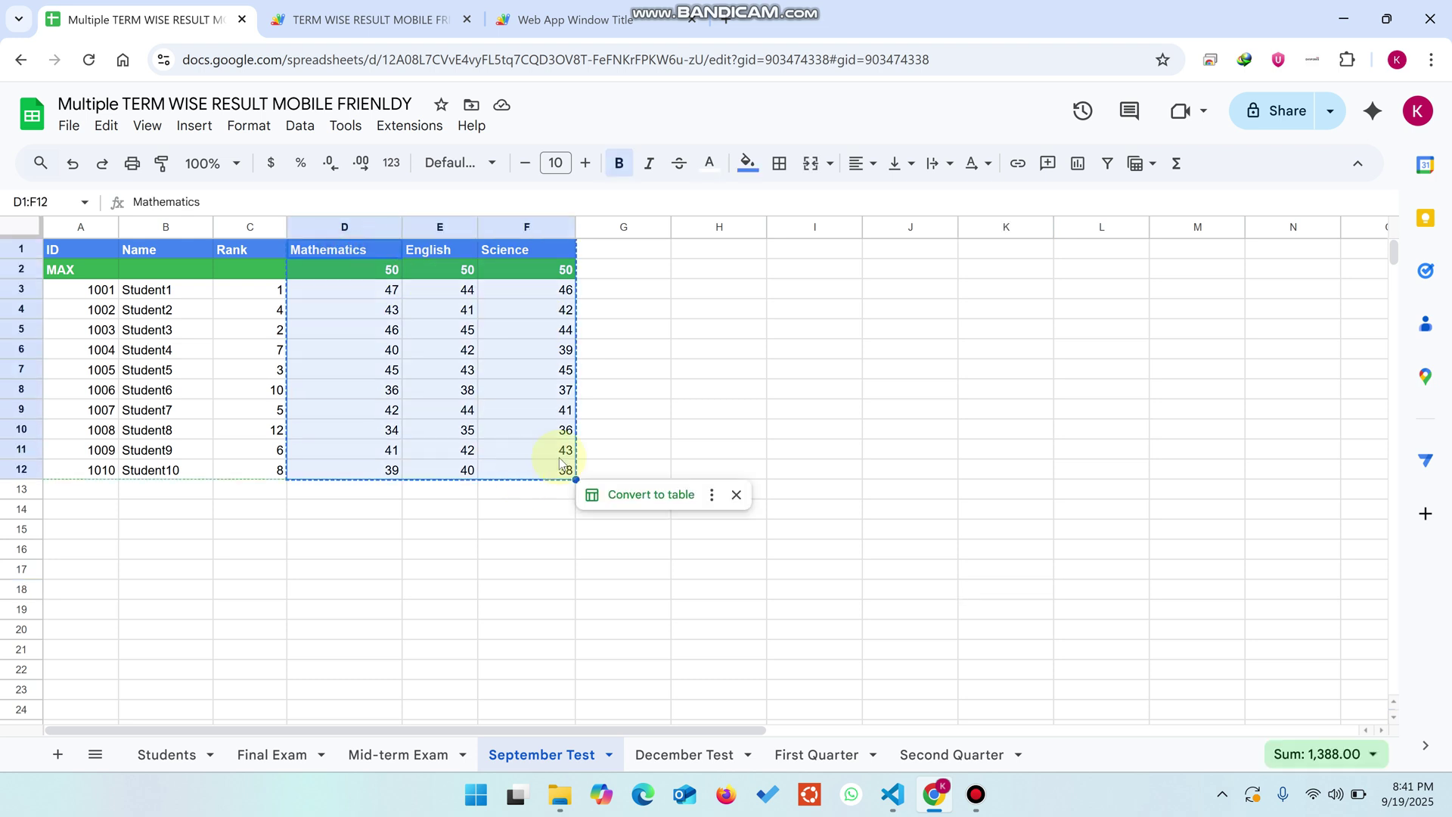
{"action": "left_click", "coordinate": [593, 252]}
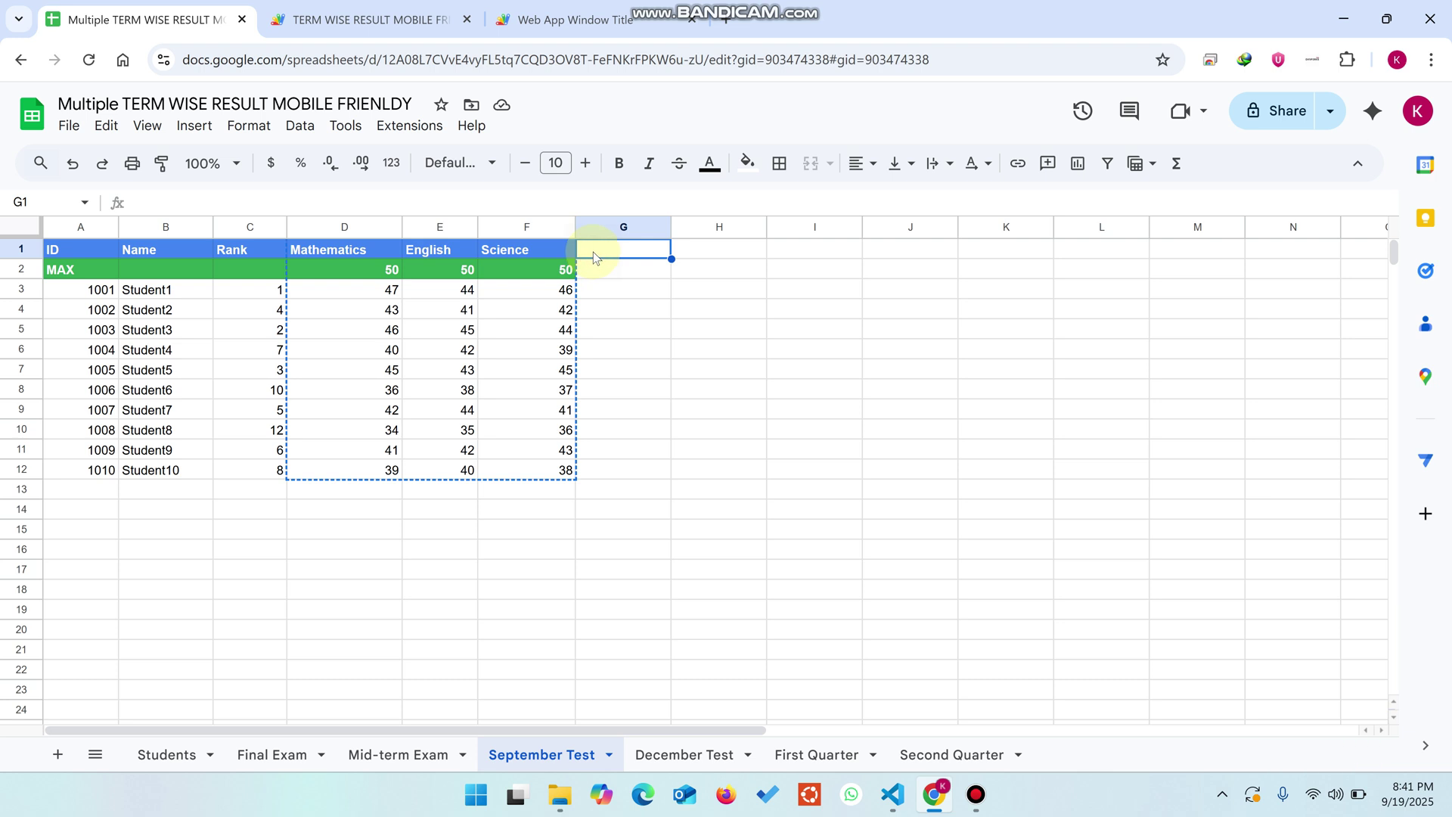
{"action": "key", "text": "ctrl+v"}
{"action": "left_click", "coordinate": [972, 370]}
- Rename the pasted subject headers in G1, H1 and I1 as Mathematics 1, English 1 and Science 1
{"action": "left_click", "coordinate": [621, 252]}
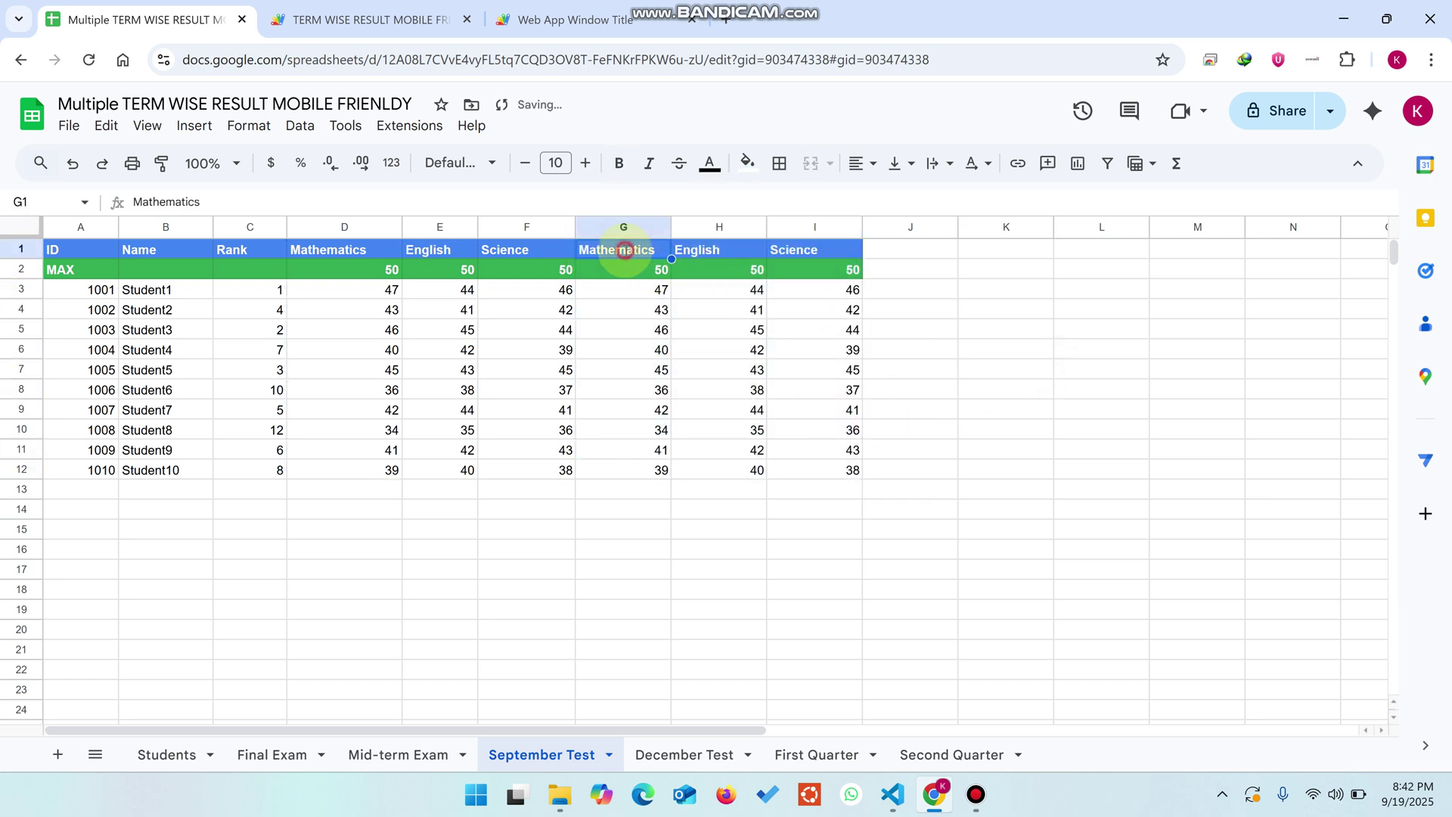
{"action": "double_click", "coordinate": [652, 250]}
{"action": "type", "text": "1"}
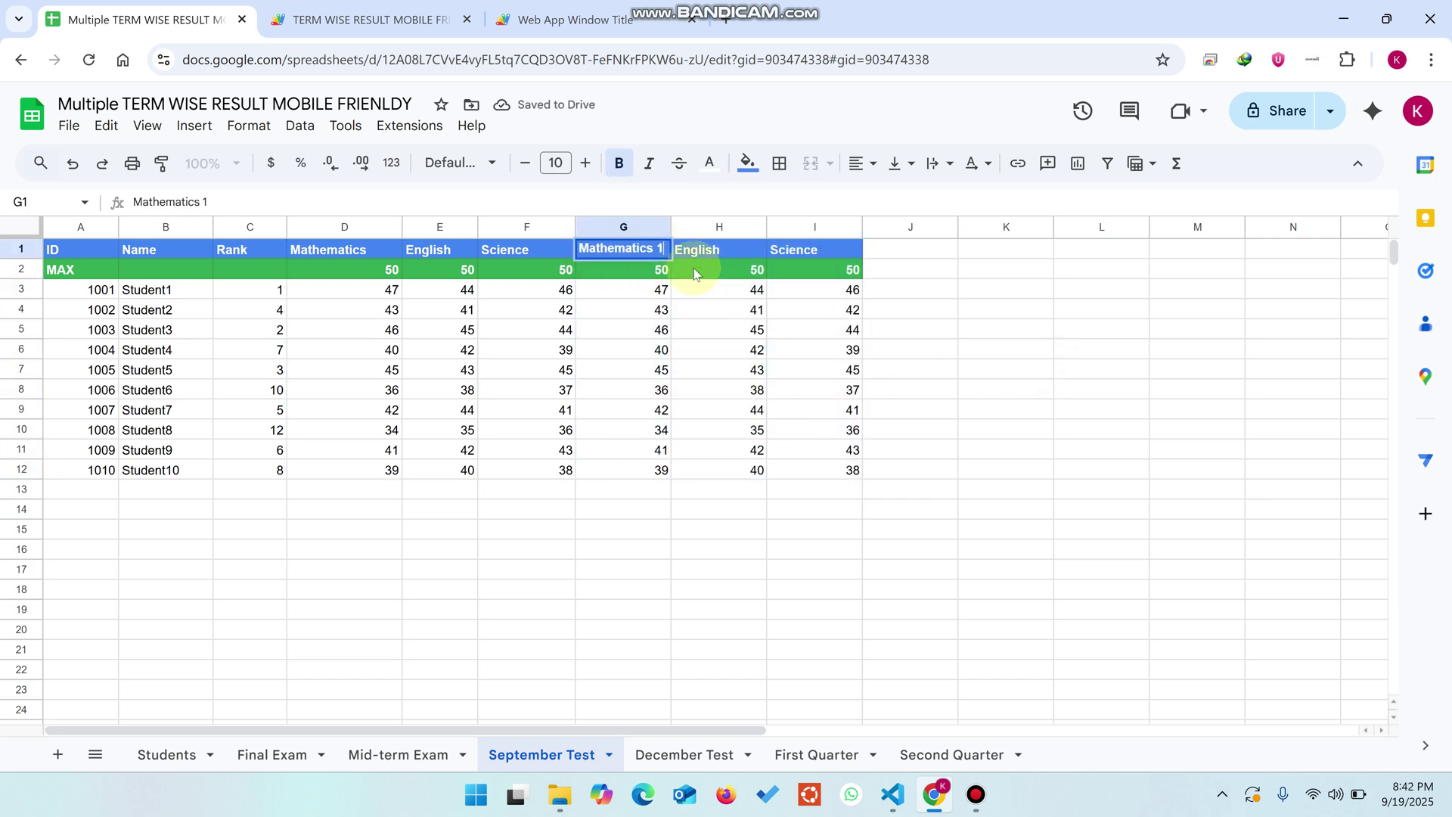
{"action": "left_click", "coordinate": [679, 594]}
{"action": "left_click", "coordinate": [736, 254]}
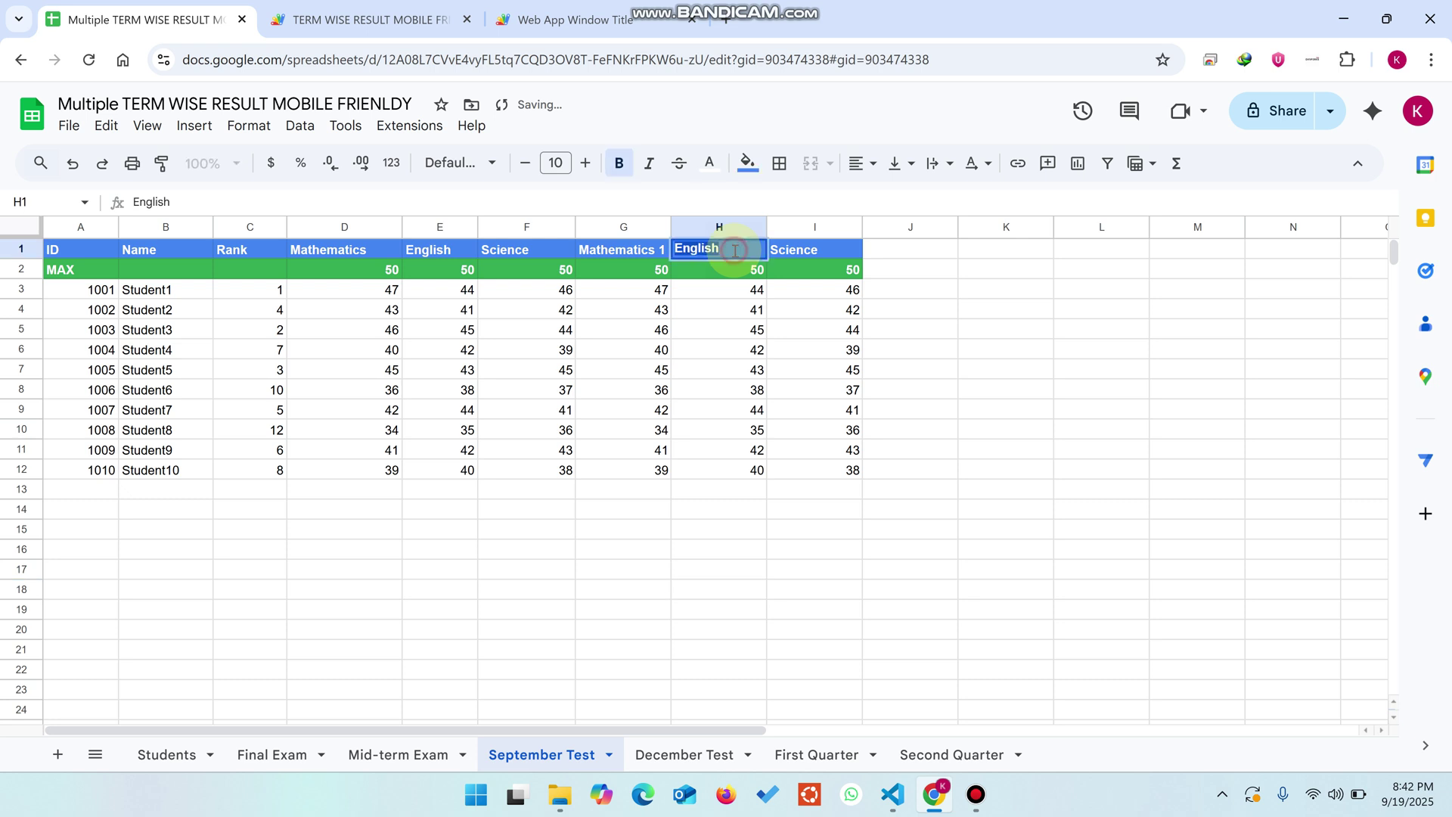
{"action": "double_click", "coordinate": [745, 249]}
{"action": "type", "text": "1"}
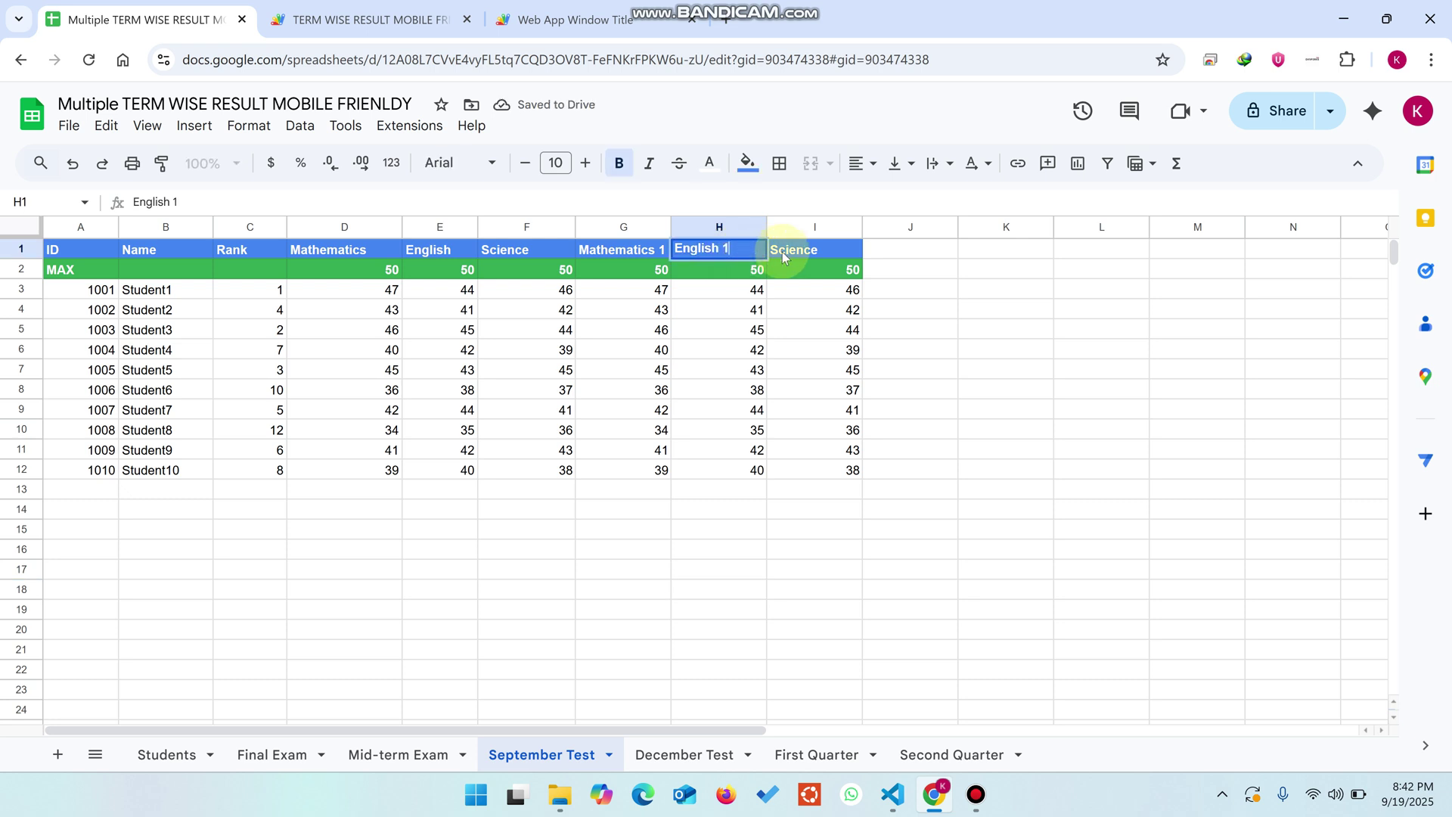
{"action": "left_click", "coordinate": [832, 250]}
{"action": "double_click", "coordinate": [842, 249]}
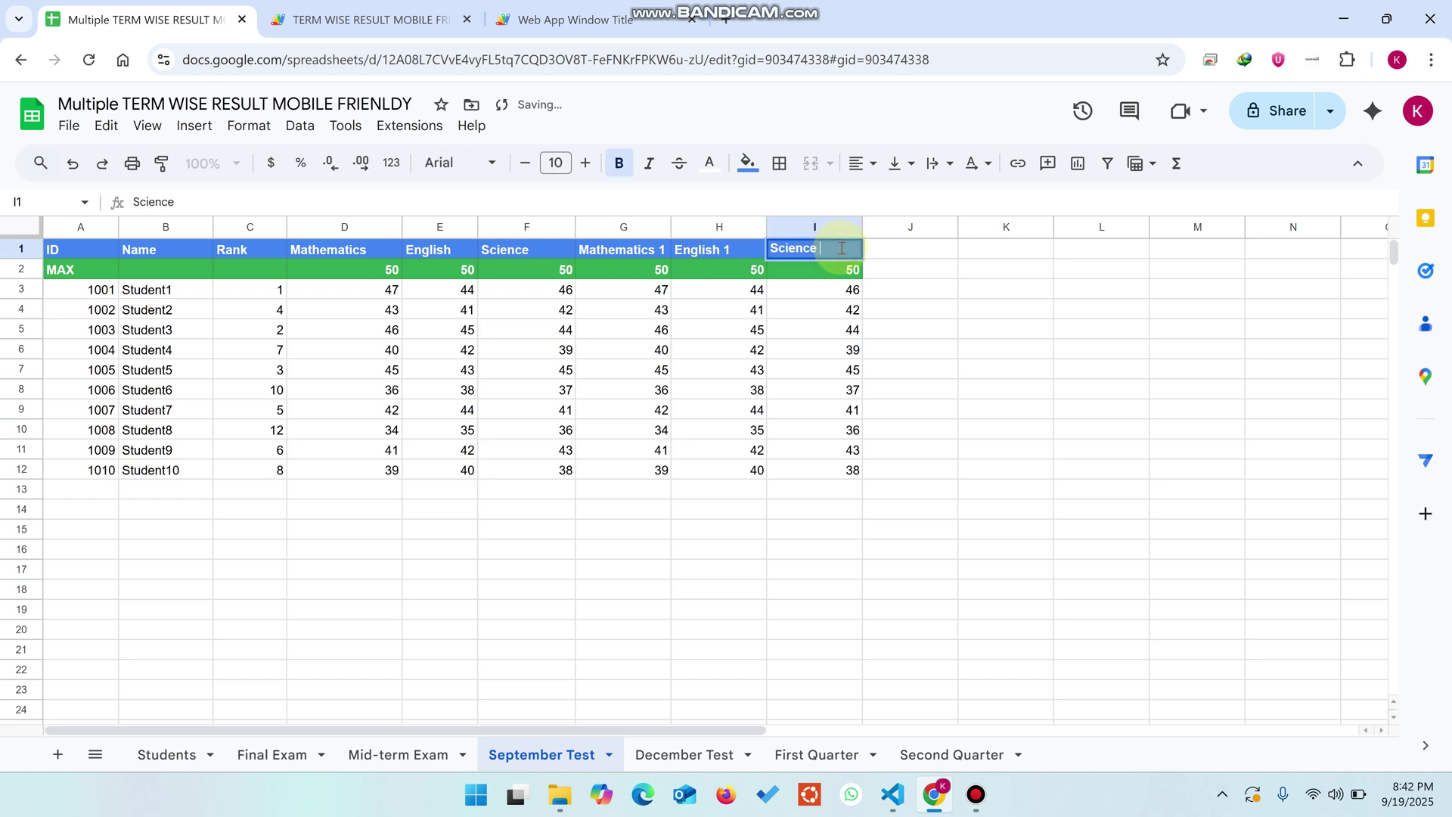
{"action": "type", "text": "1"}
{"action": "left_click", "coordinate": [983, 451]}
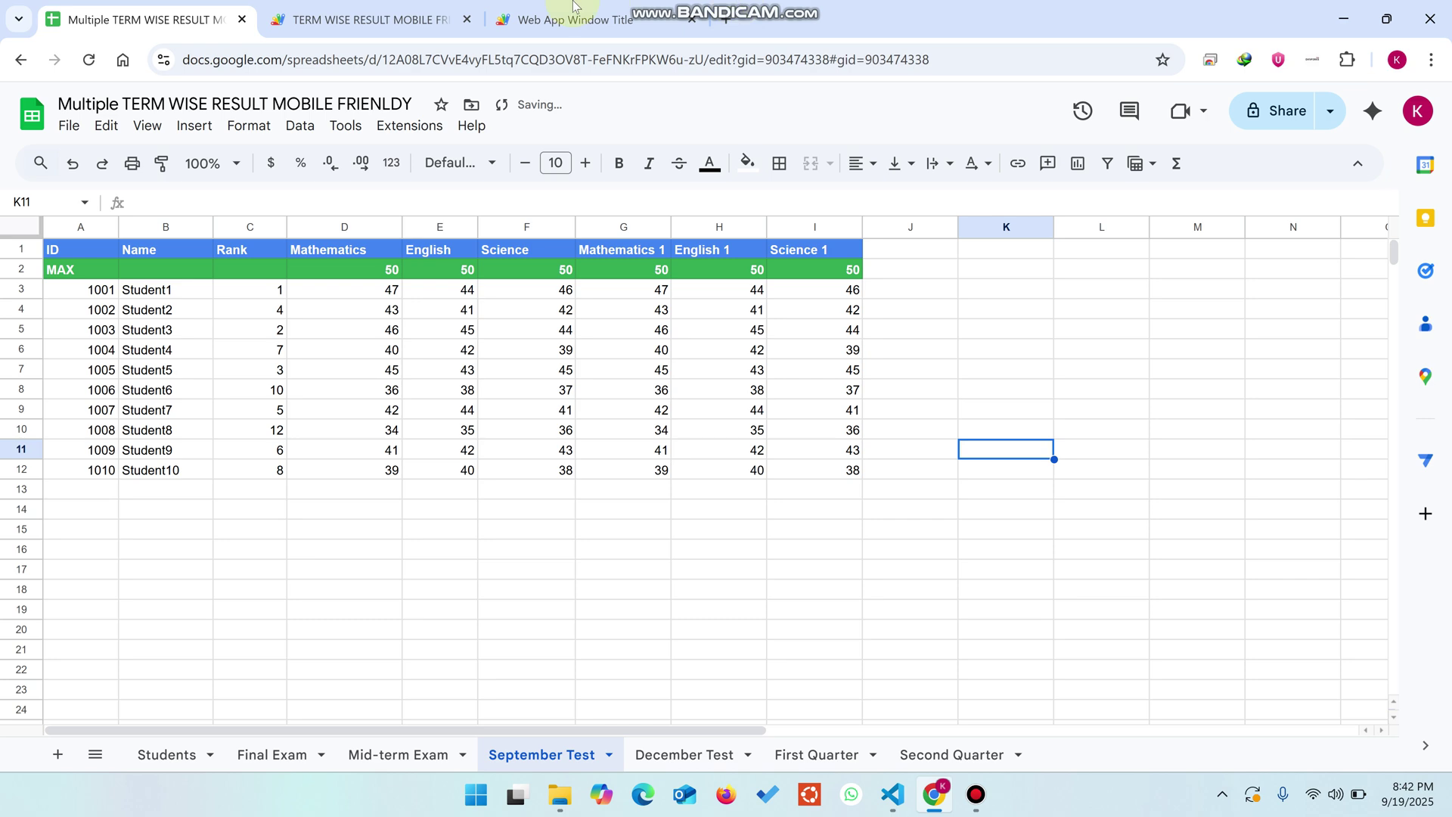
- Switch to the result portal and examine the Mathematics row's total marks in the September Test details
{"action": "left_click", "coordinate": [606, 6]}
{"action": "scroll", "coordinate": [674, 476], "scroll_direction": "down", "scroll_amount": 3}
{"action": "left_click", "coordinate": [625, 295]}
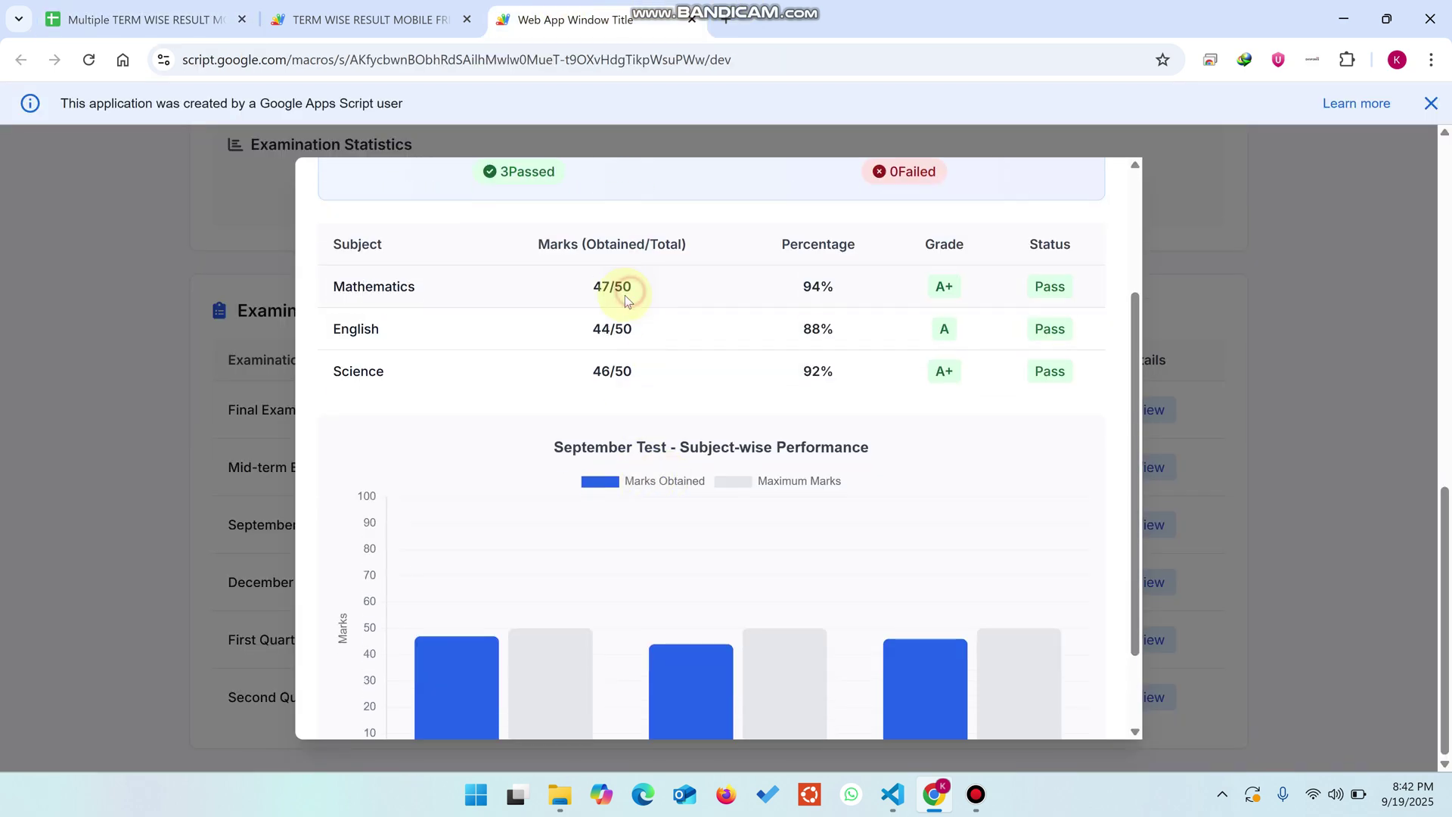
{"action": "left_click_drag", "start_coordinate": [614, 297], "coordinate": [630, 295]}
- In the spreadsheet's MAX row, set Mathematics 1 to 100, English 1 to 78 and Science 1 to 67
{"action": "left_click", "coordinate": [136, 19]}
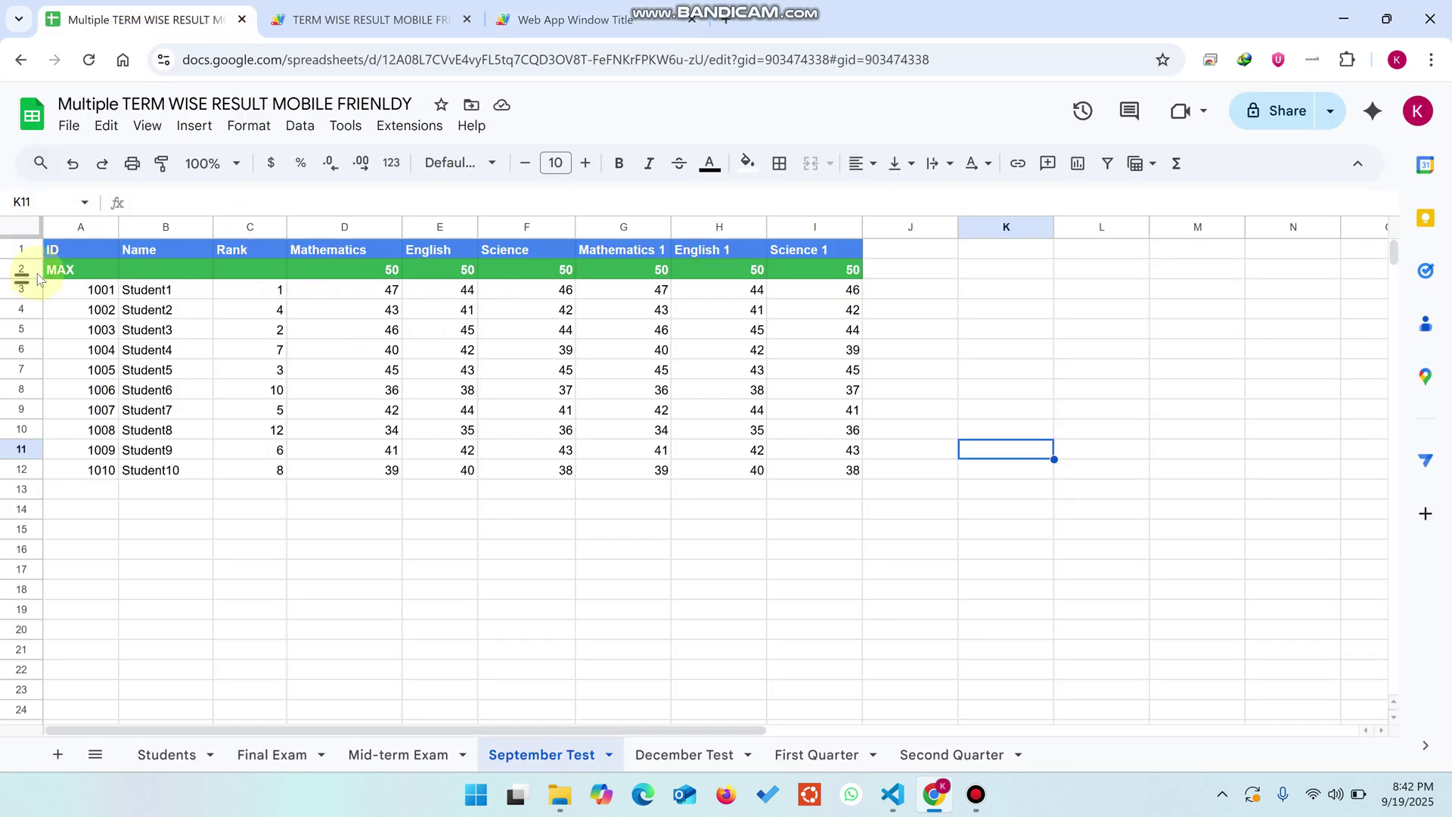
{"action": "left_click", "coordinate": [84, 269]}
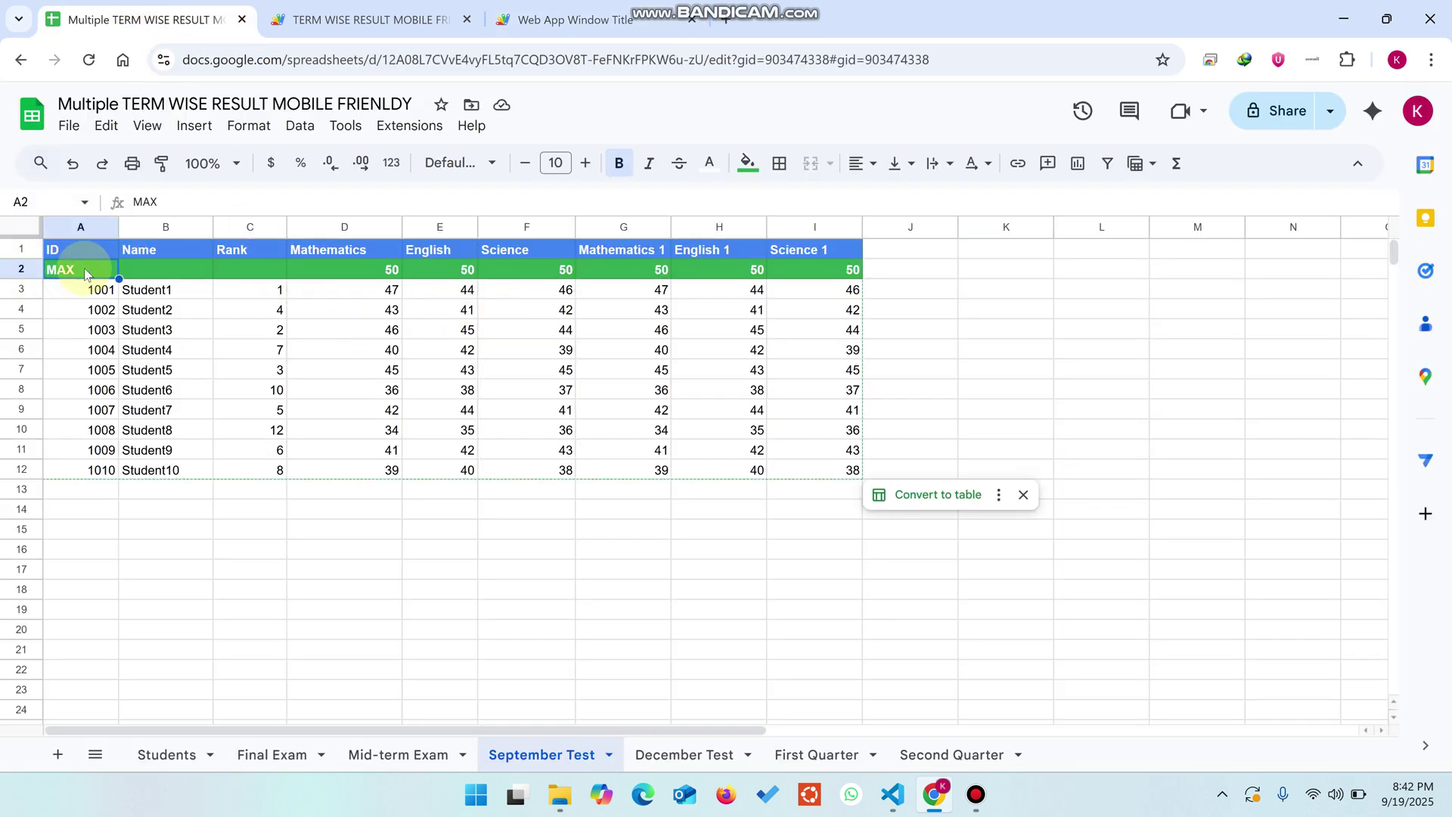
{"action": "left_click", "coordinate": [655, 274]}
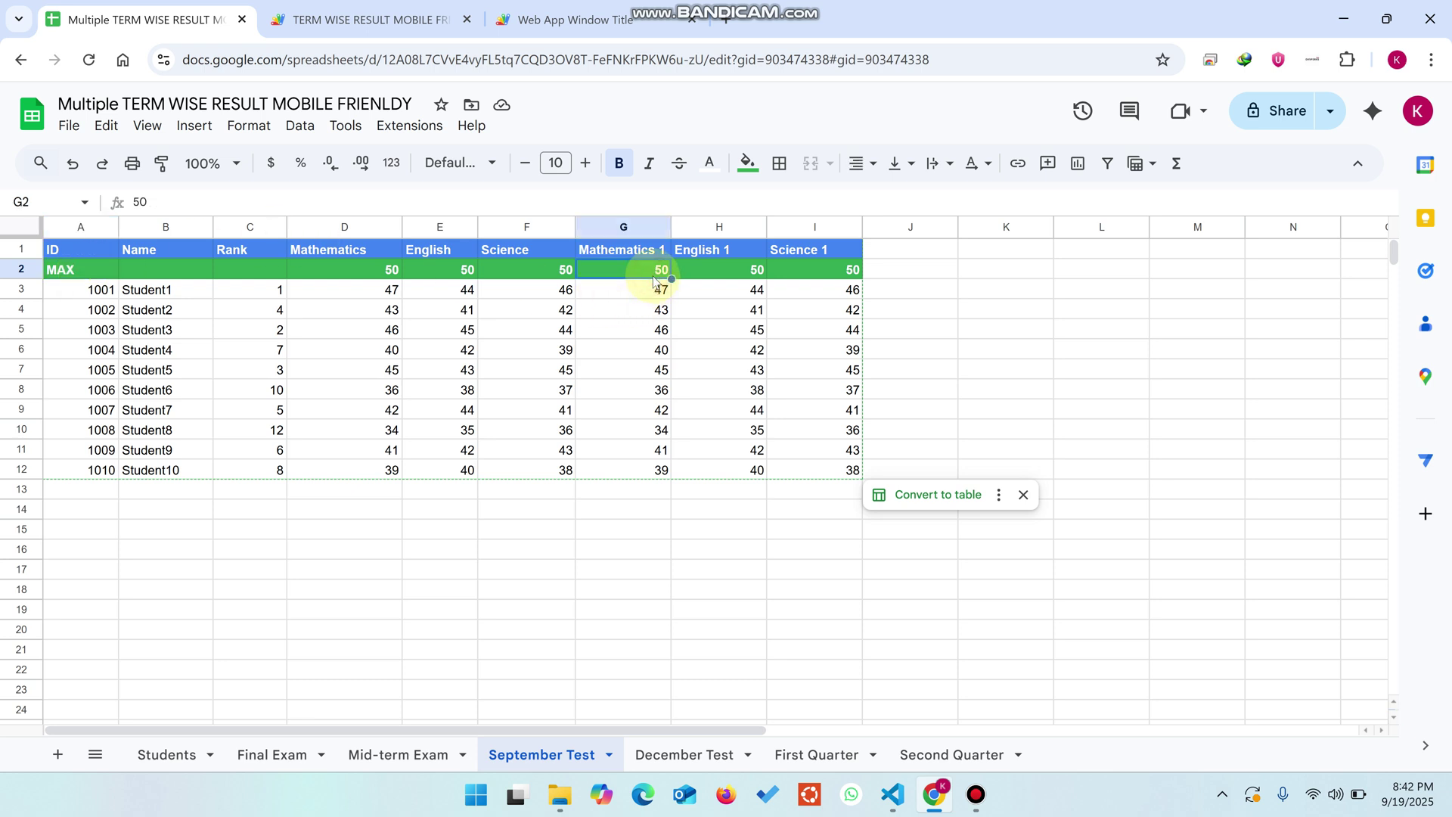
{"action": "type", "text": "10"}
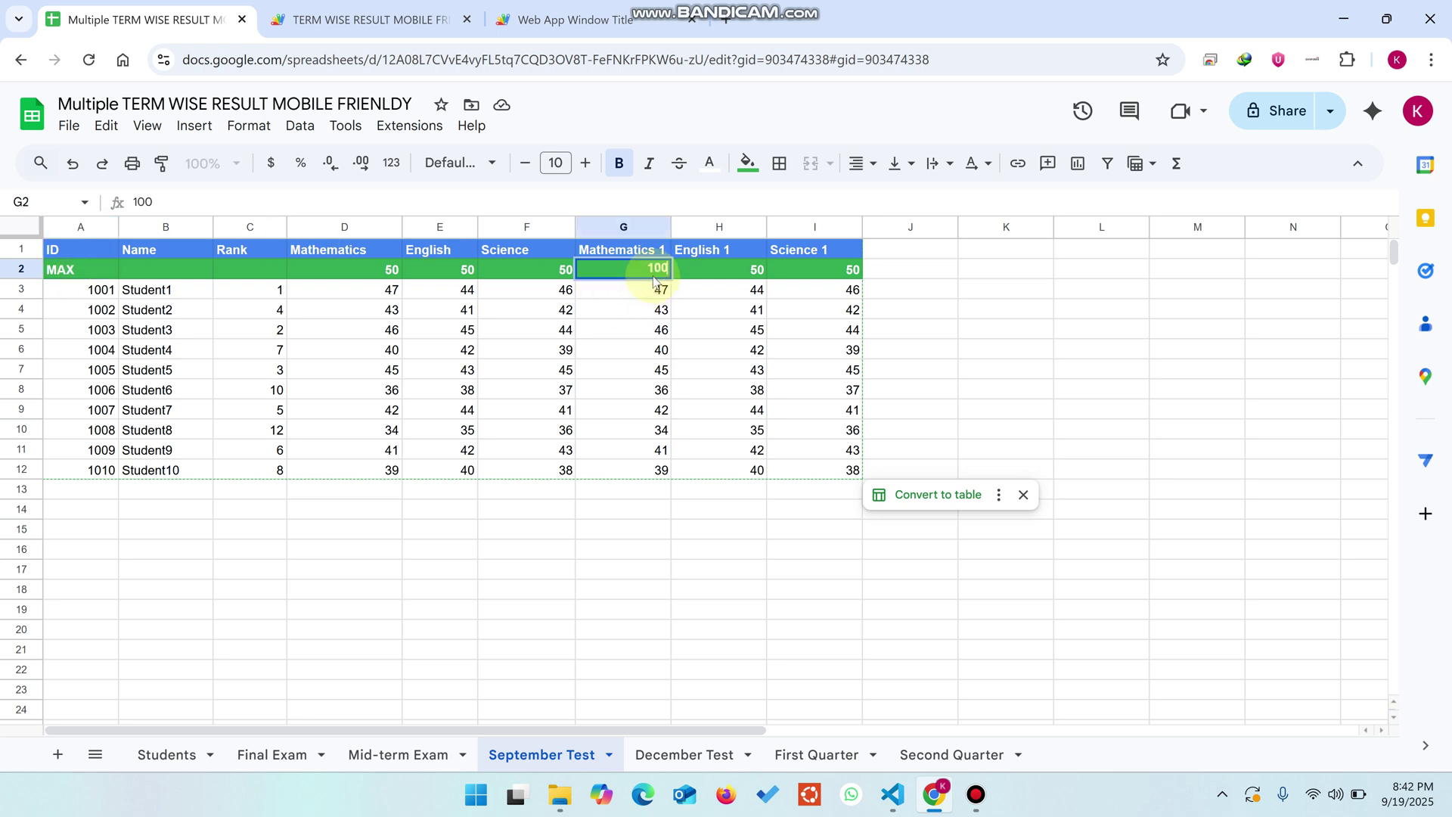
{"action": "type", "text": "0"}
{"action": "left_click", "coordinate": [720, 270]}
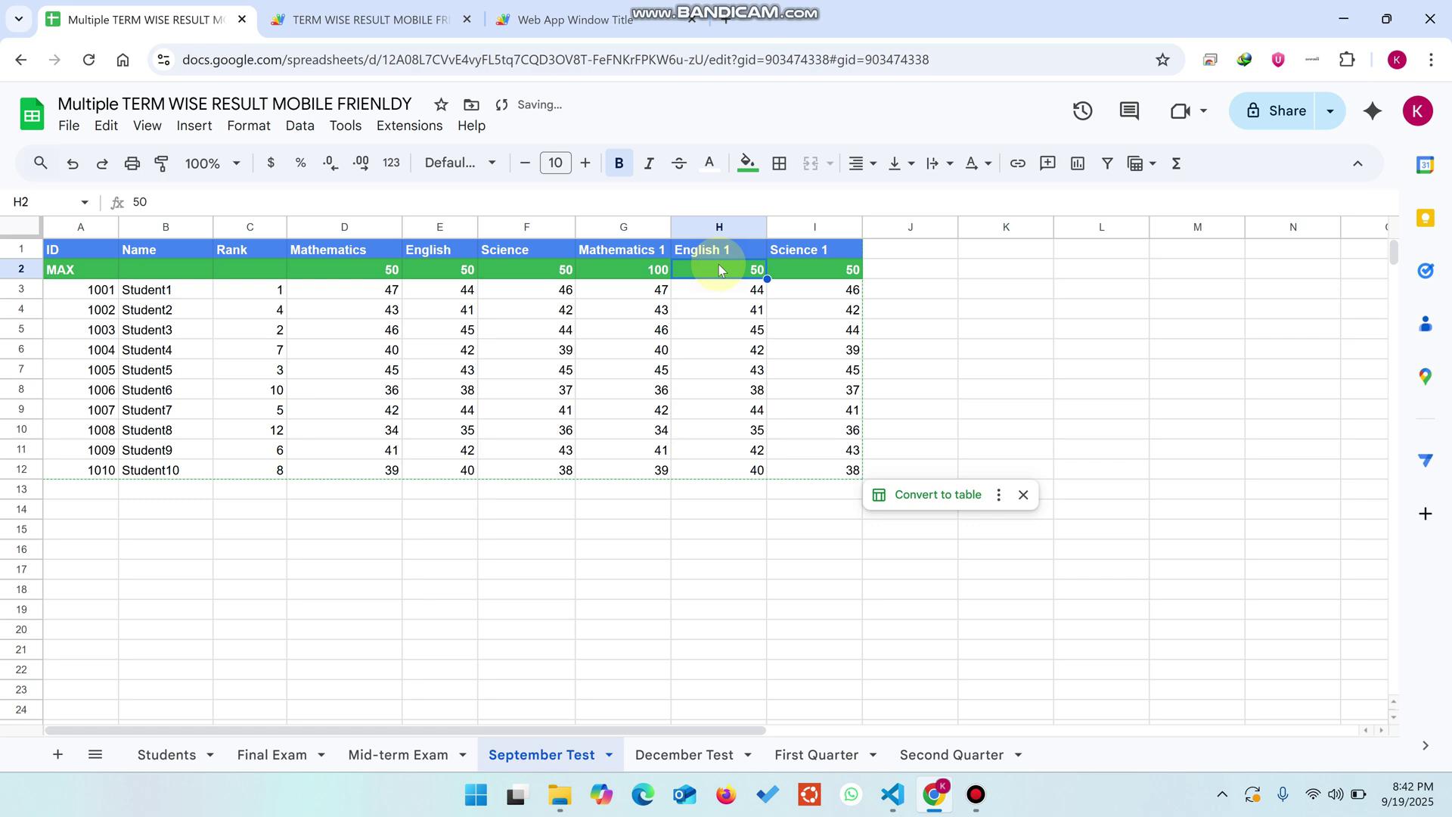
{"action": "type", "text": "78"}
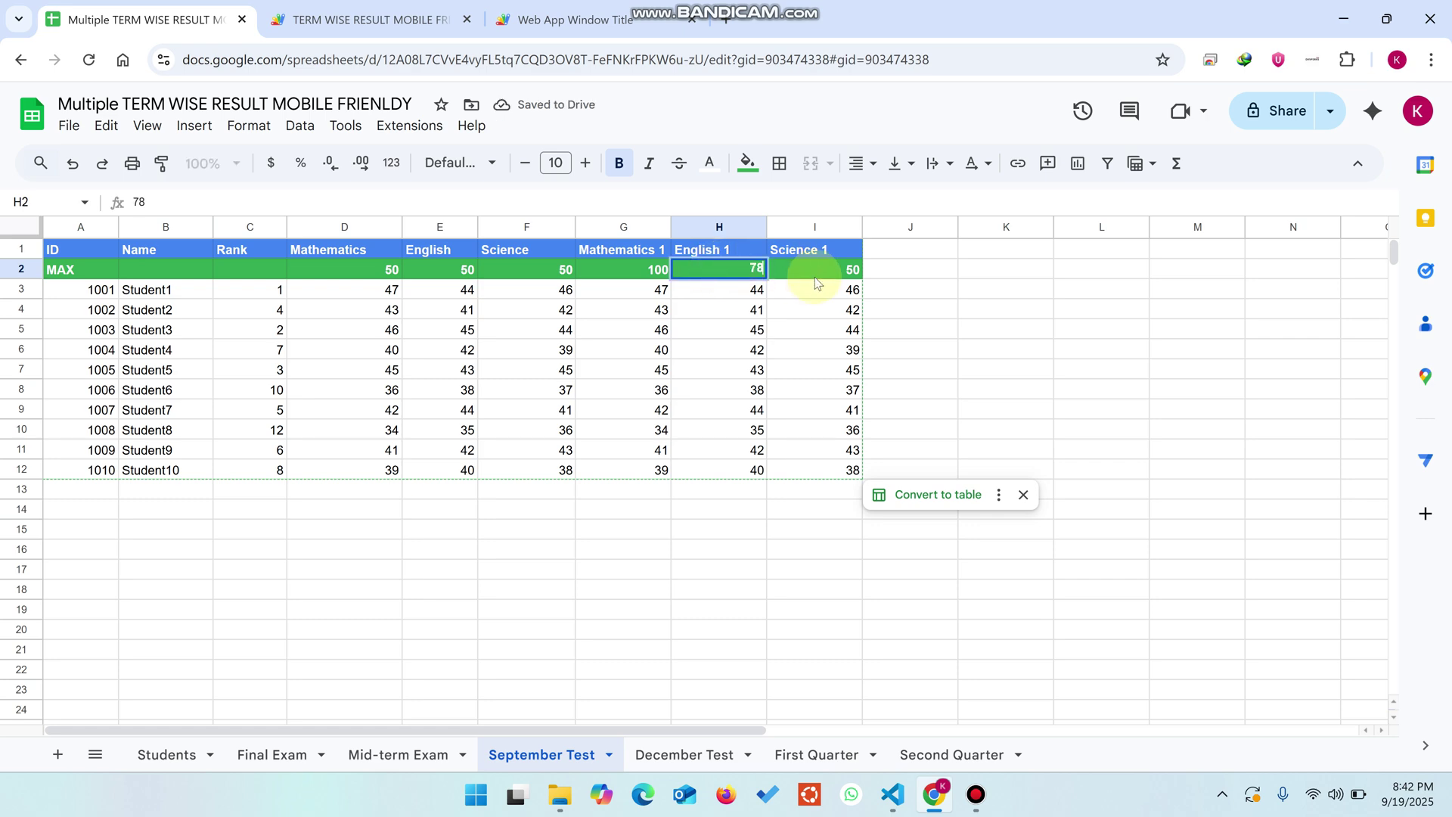
{"action": "left_click", "coordinate": [809, 277]}
{"action": "type", "text": "67"}
{"action": "left_click", "coordinate": [929, 311]}
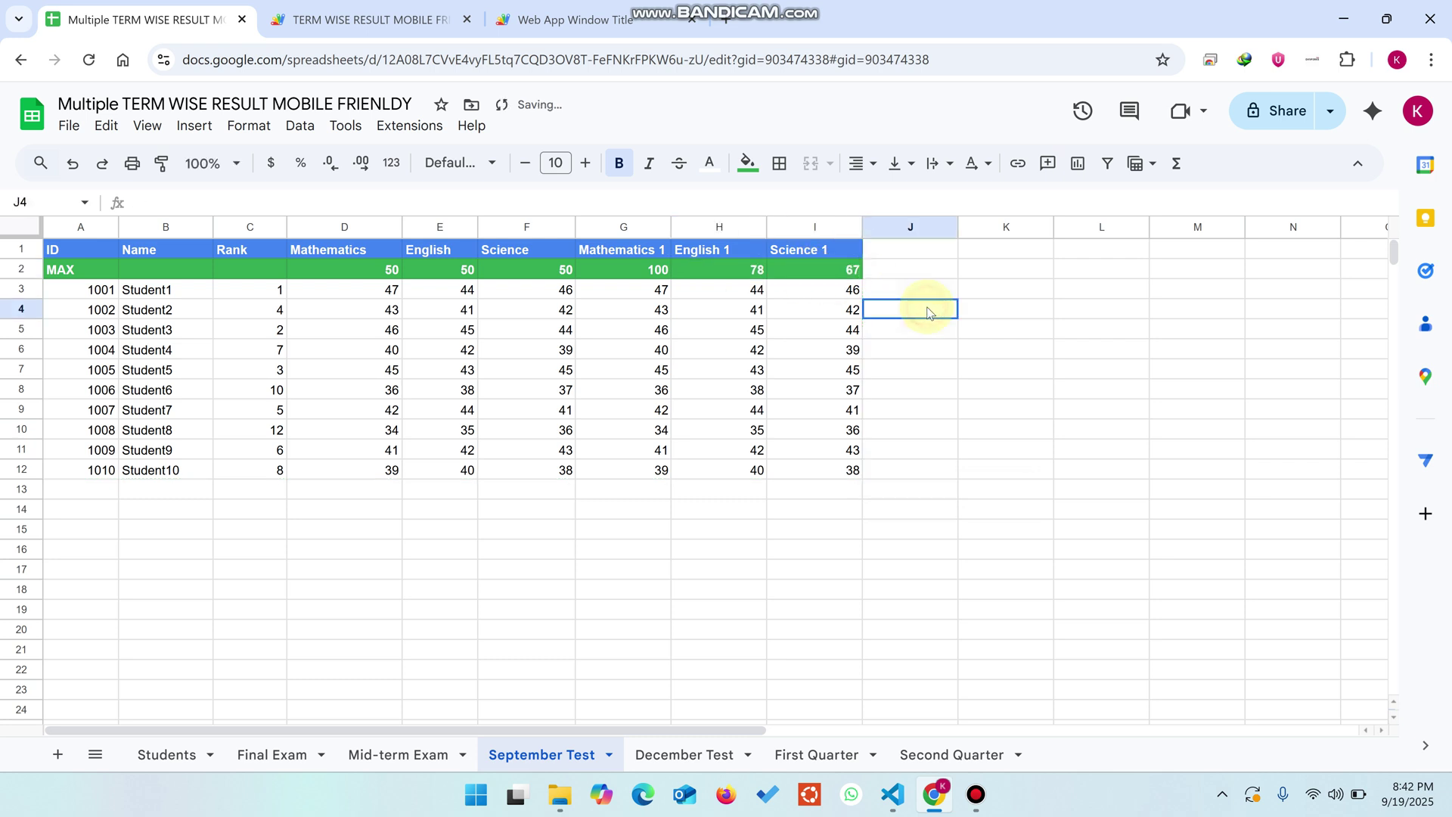
- Return to the result portal, reopen the September Test's subject performance details and examine the Mathematics 1, English 1 and Science 1 rows
{"action": "left_click", "coordinate": [583, 17]}
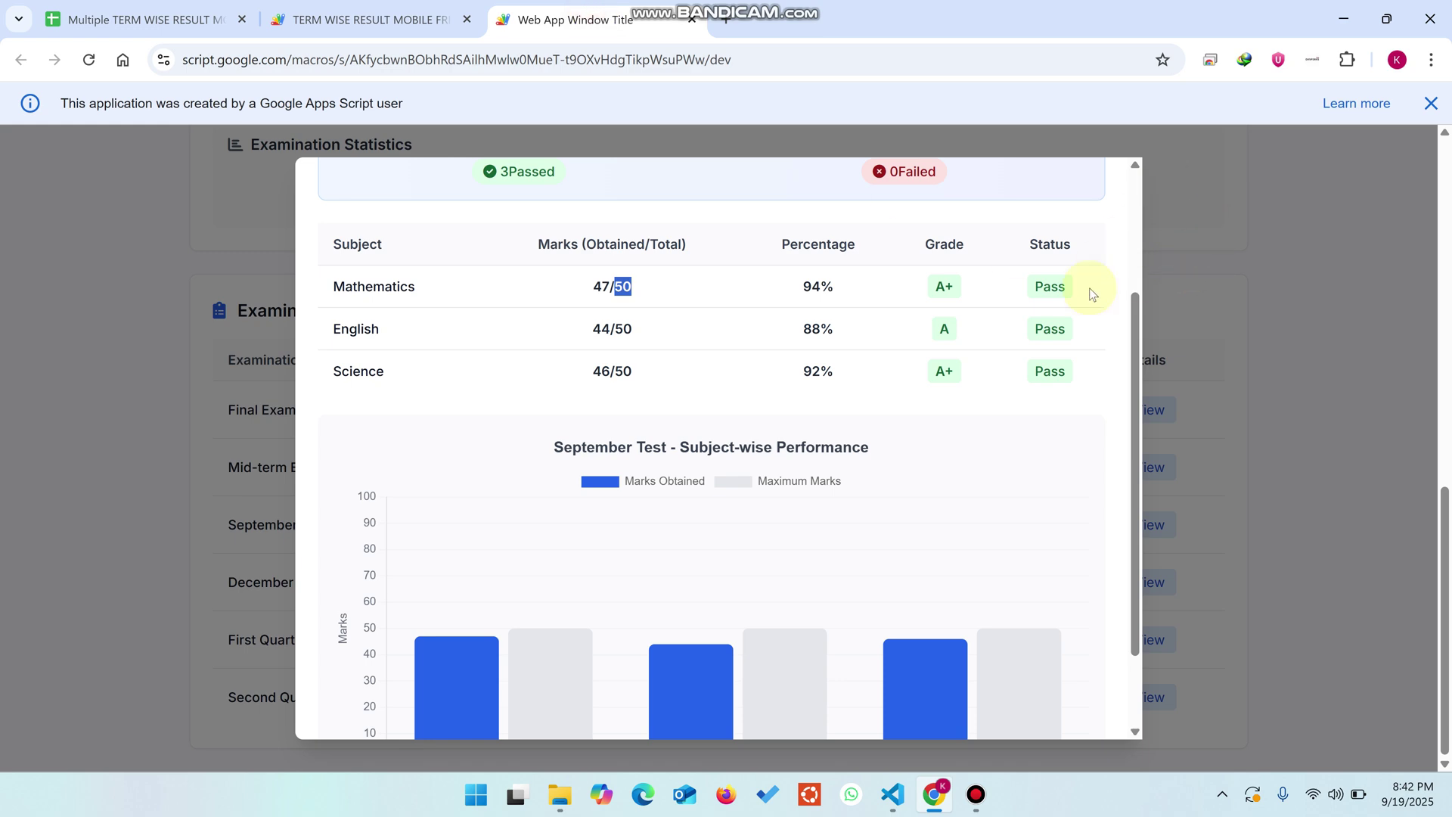
{"action": "scroll", "coordinate": [1105, 266], "scroll_direction": "up", "scroll_amount": 3}
{"action": "left_click", "coordinate": [1093, 197]}
{"action": "scroll", "coordinate": [656, 422], "scroll_direction": "down", "scroll_amount": 3}
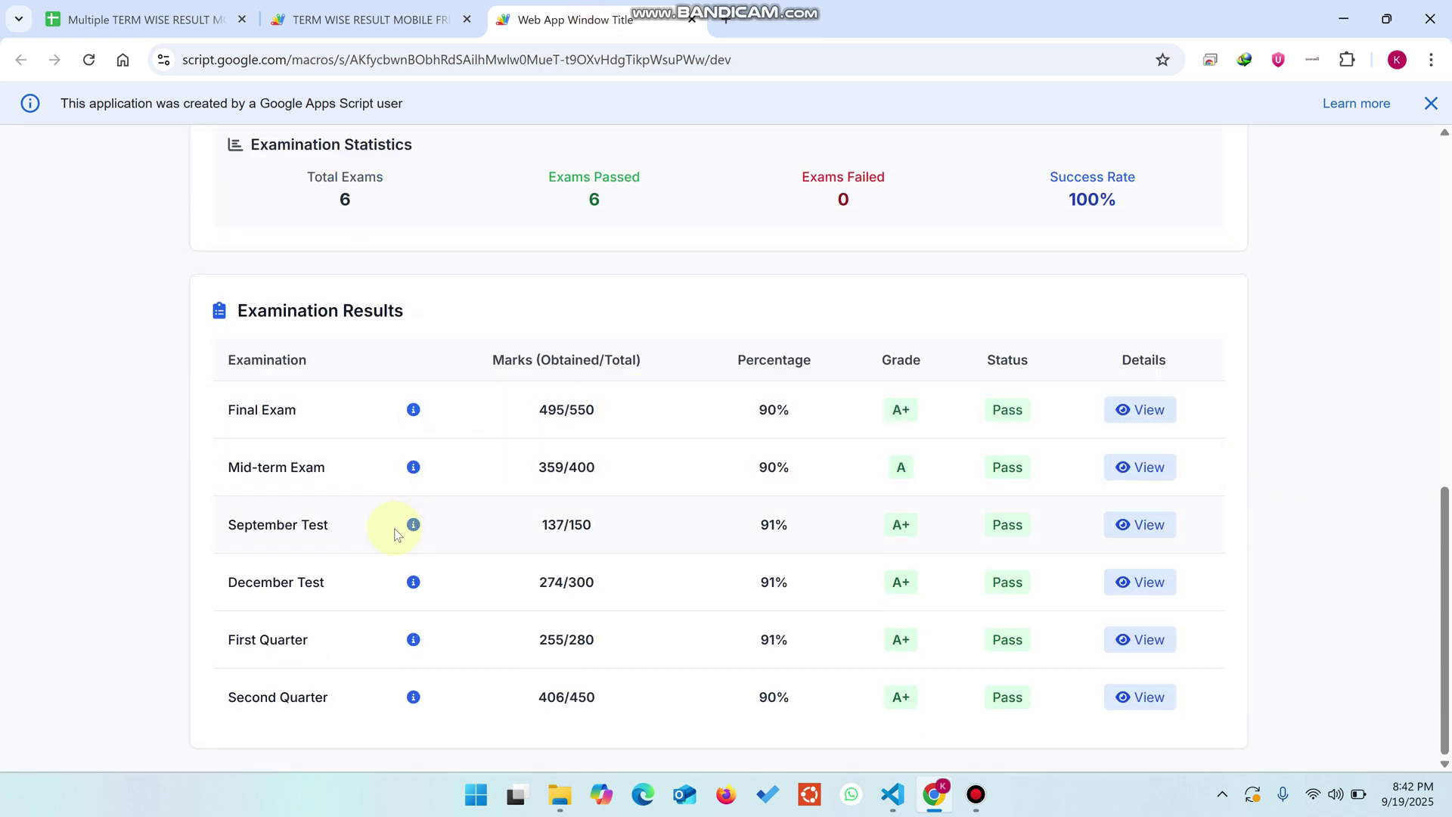
{"action": "left_click", "coordinate": [1142, 525]}
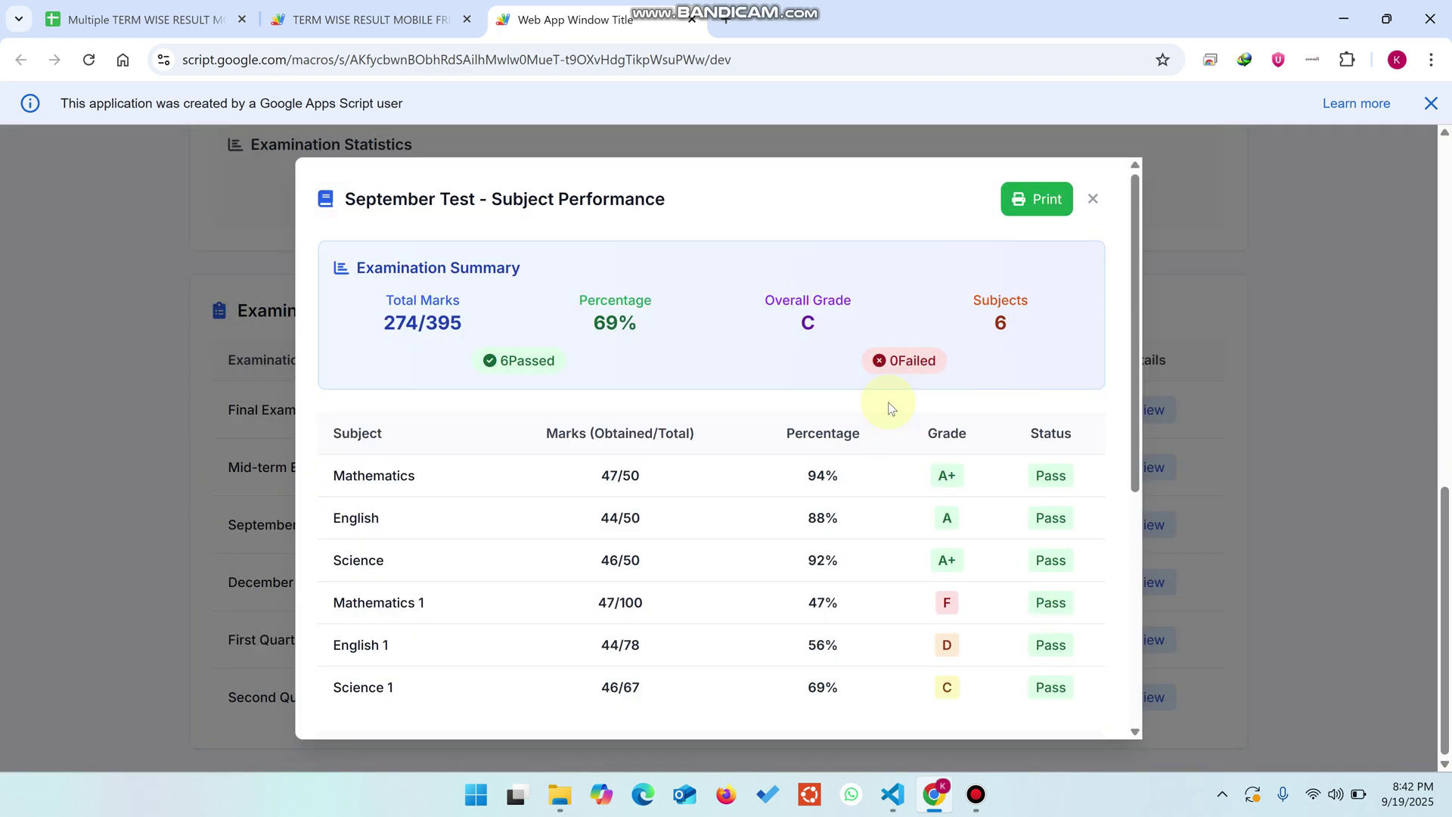
{"action": "scroll", "coordinate": [706, 480], "scroll_direction": "down", "scroll_amount": 2}
{"action": "left_click_drag", "start_coordinate": [645, 414], "coordinate": [626, 416]}
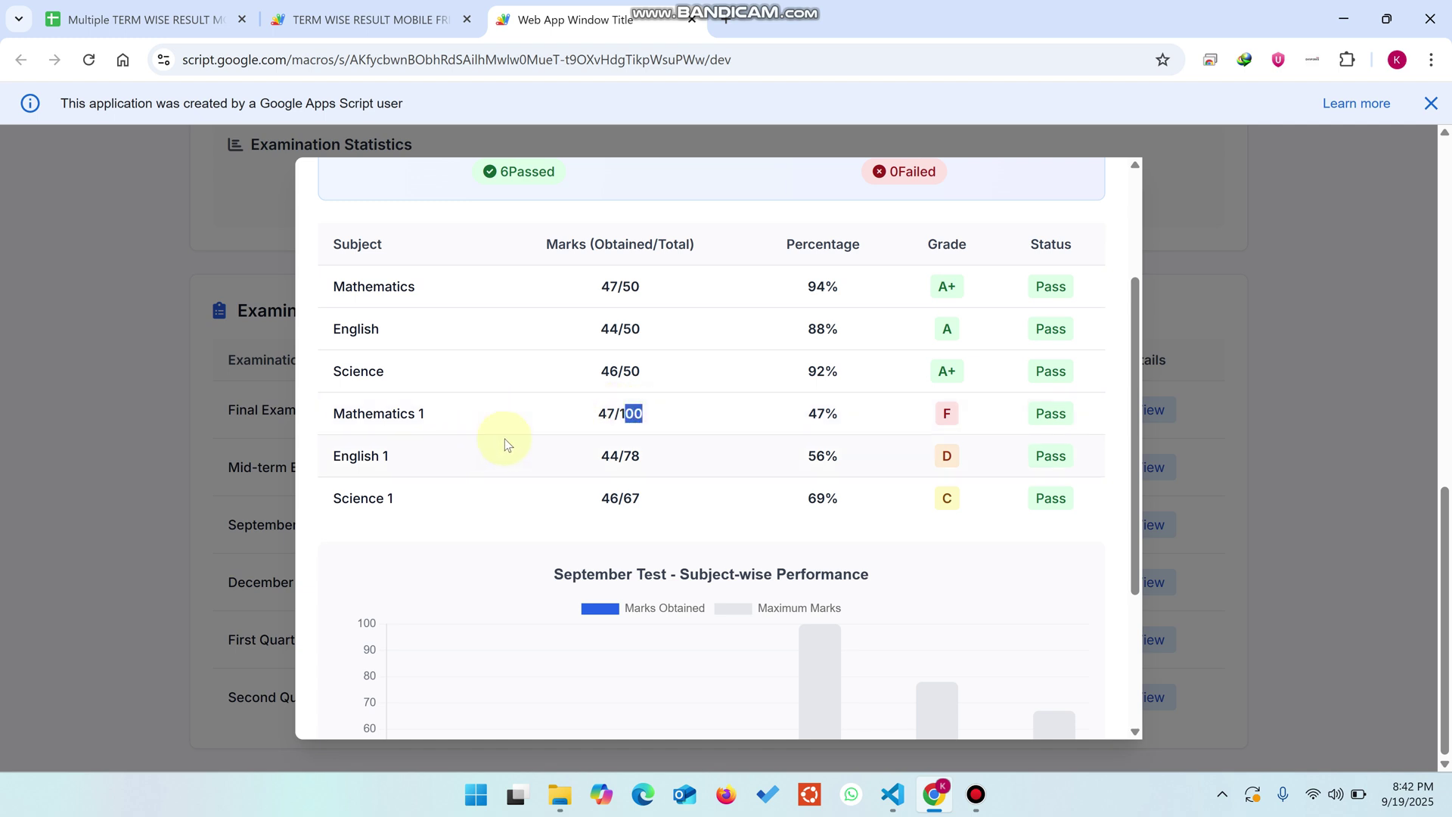
- Preview the printable September Test report through both pages, cancel printing and close the subject performance details
{"action": "scroll", "coordinate": [505, 439], "scroll_direction": "up", "scroll_amount": 5}
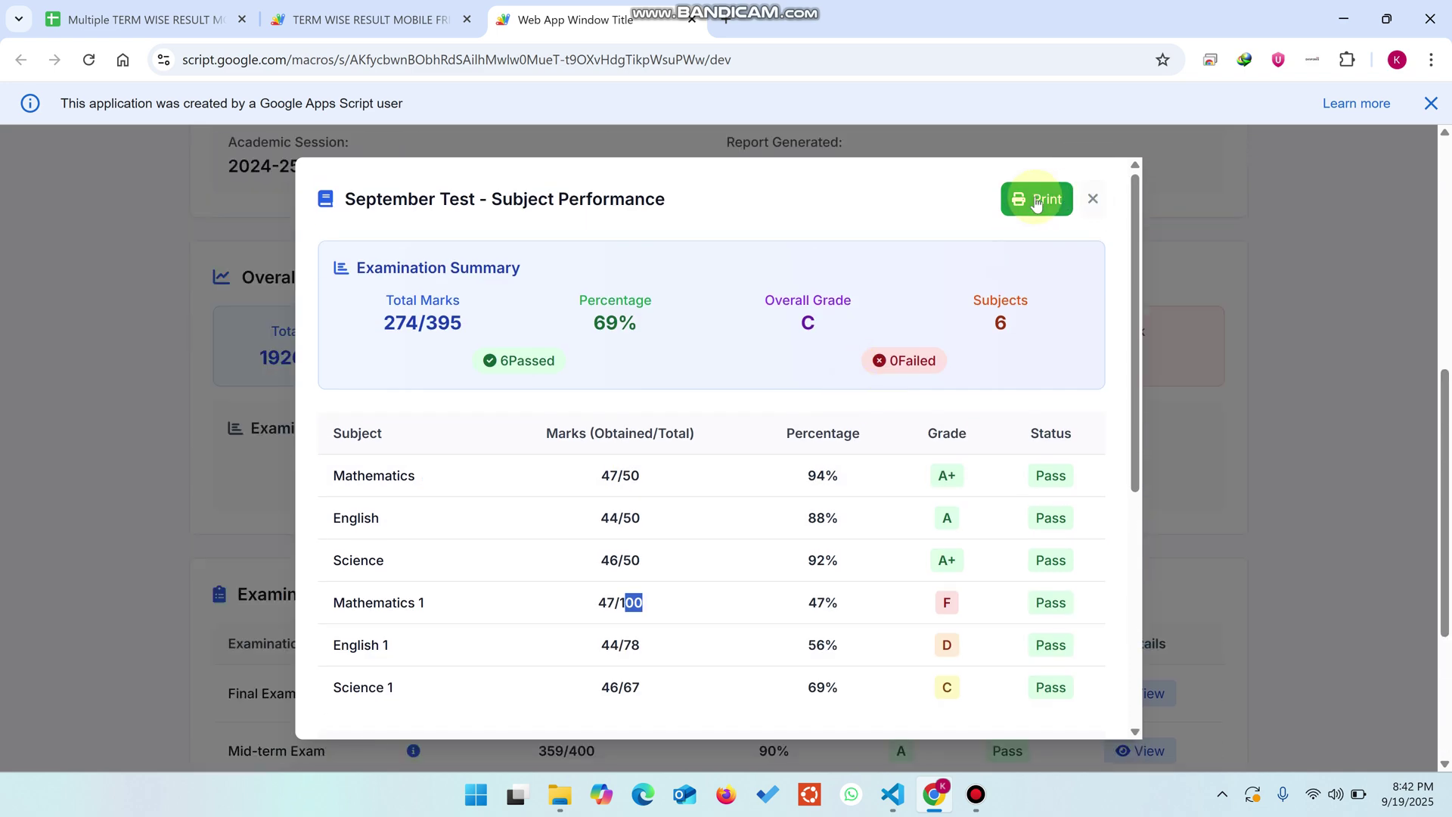
{"action": "left_click", "coordinate": [1039, 201]}
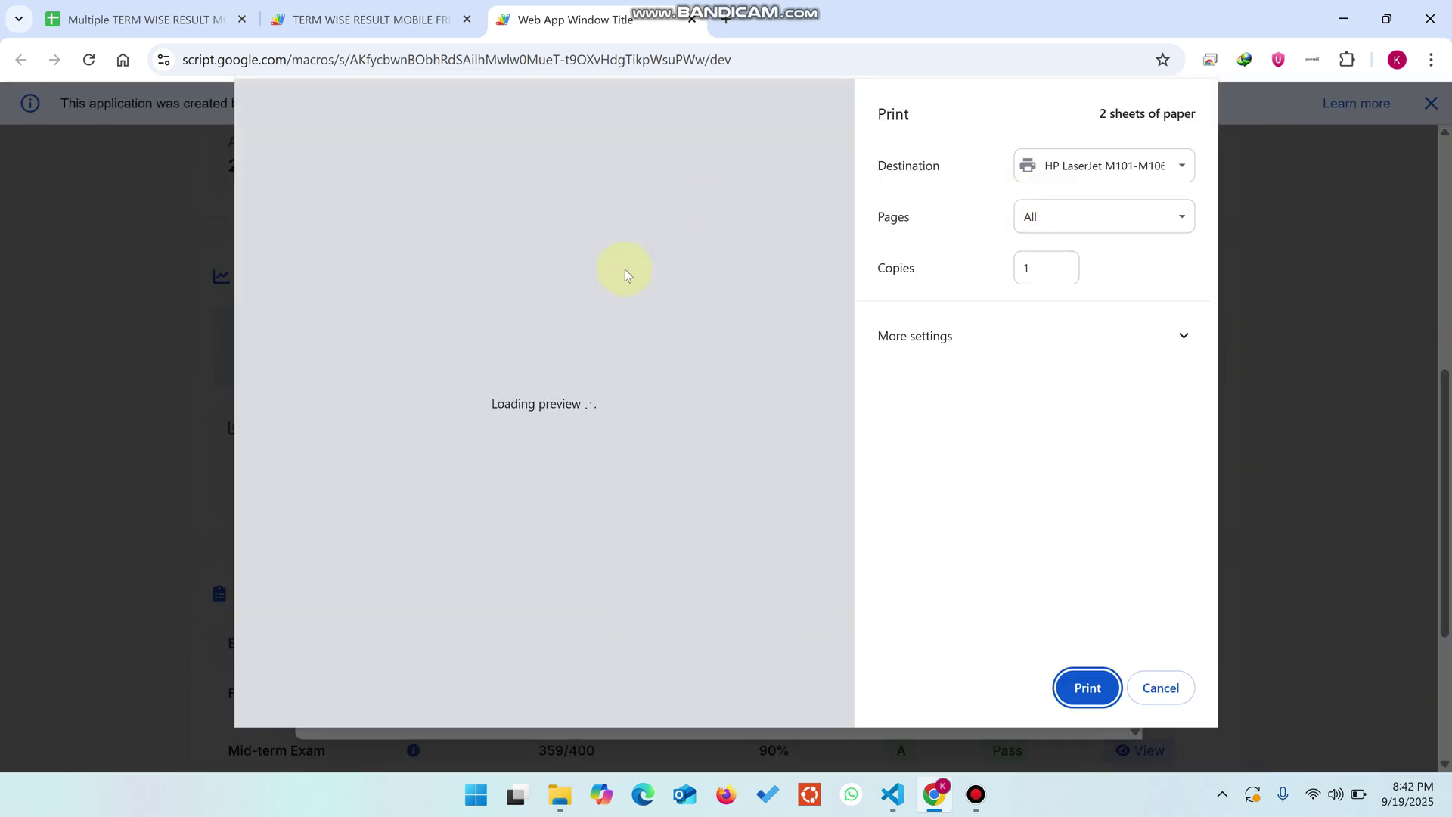
{"action": "scroll", "coordinate": [622, 306], "scroll_direction": "down", "scroll_amount": 10}
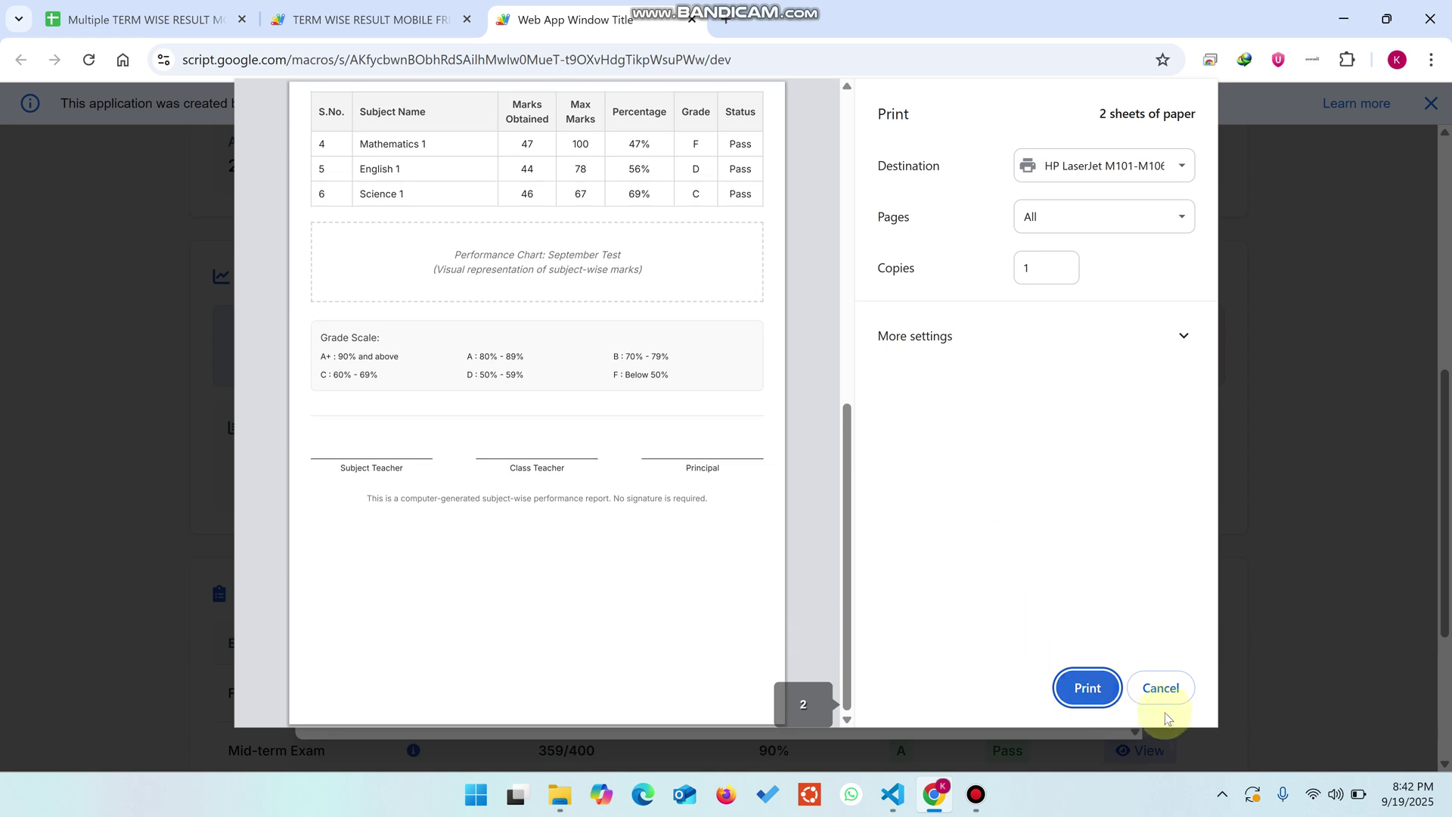
{"action": "left_click", "coordinate": [1159, 688]}
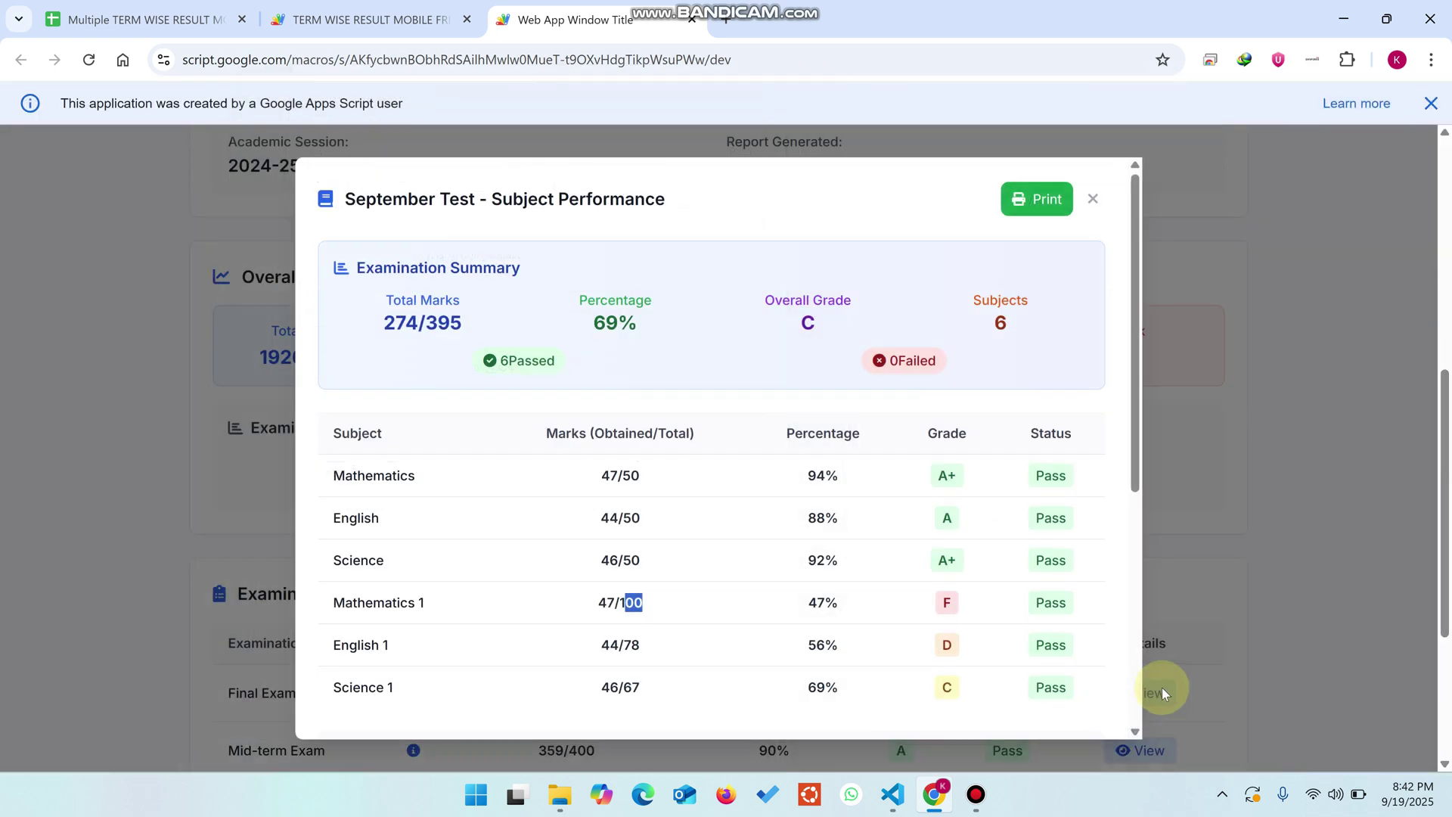
{"action": "left_click", "coordinate": [1096, 201]}
{"action": "scroll", "coordinate": [835, 362], "scroll_direction": "up", "scroll_amount": 7}
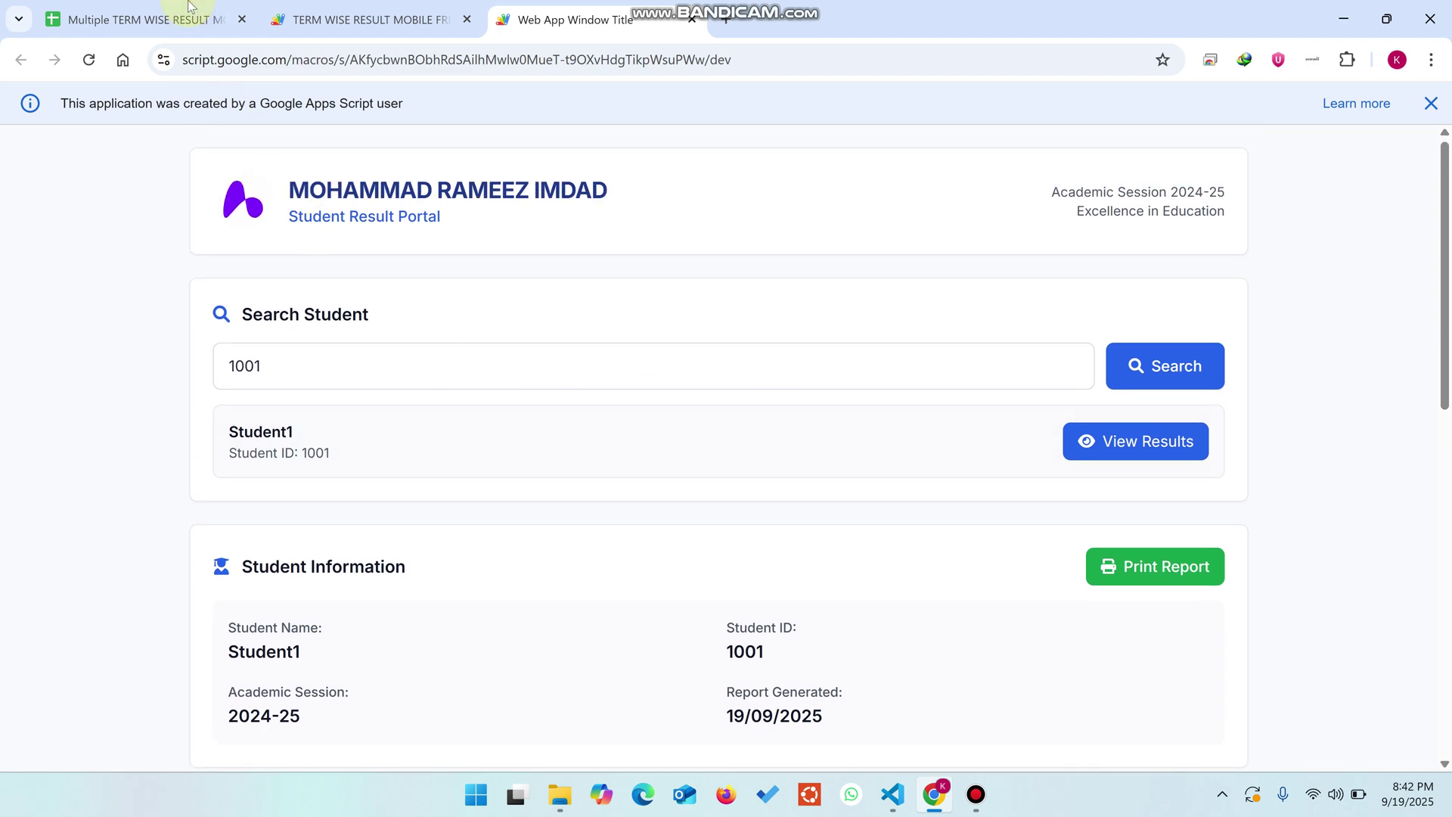
- Copy the Student10 name from the spreadsheet's Students sheet
{"action": "left_click", "coordinate": [191, 9]}
{"action": "left_click", "coordinate": [171, 754]}
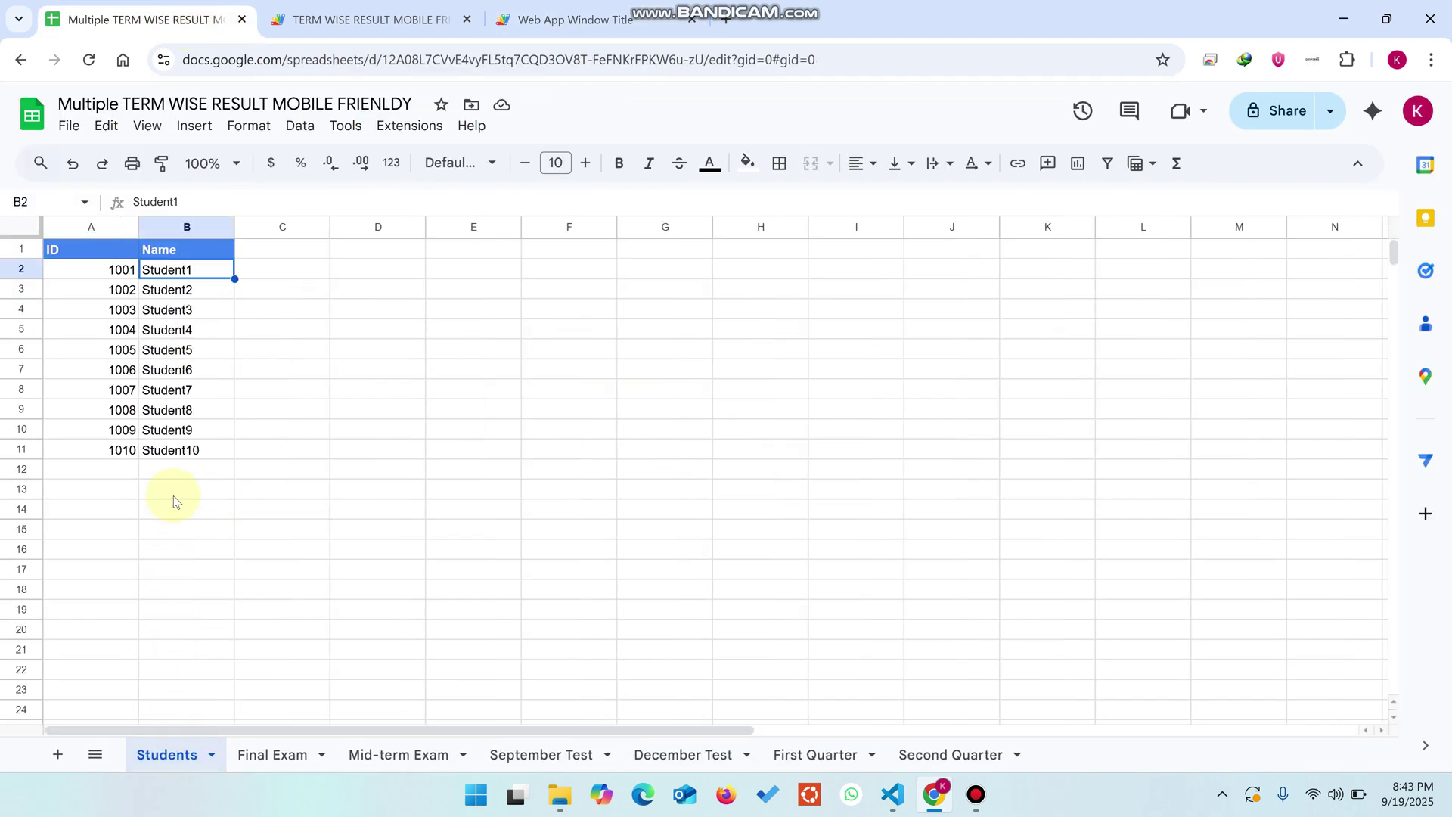
{"action": "left_click", "coordinate": [189, 449]}
{"action": "key", "text": "ctrl+c"}
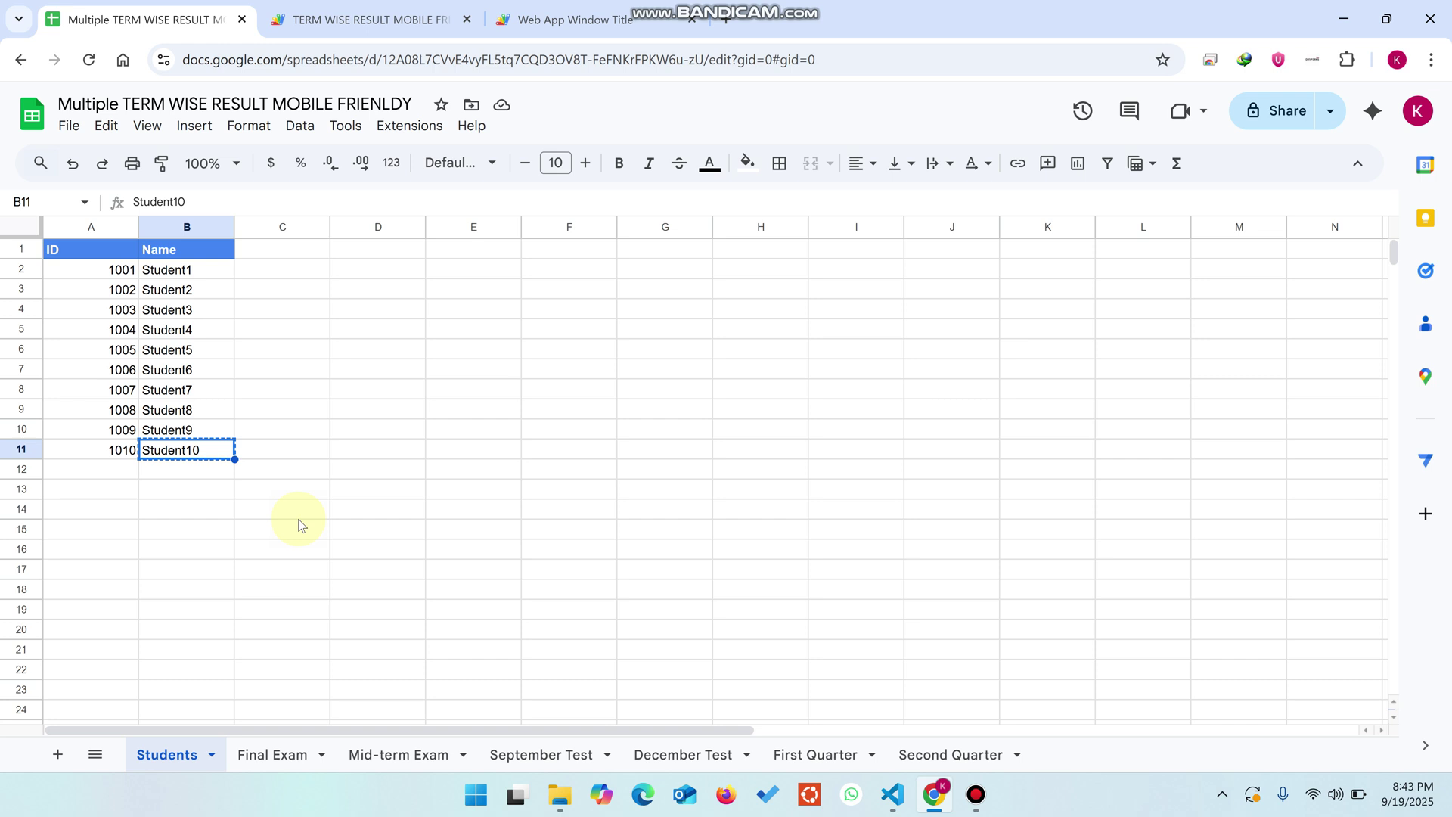
- Search the result portal for the pasted name Student10 and load that student's results
{"action": "left_click", "coordinate": [560, 19]}
{"action": "double_click", "coordinate": [325, 366]}
{"action": "key", "text": "ctrl+v"}
{"action": "left_click", "coordinate": [1154, 369]}
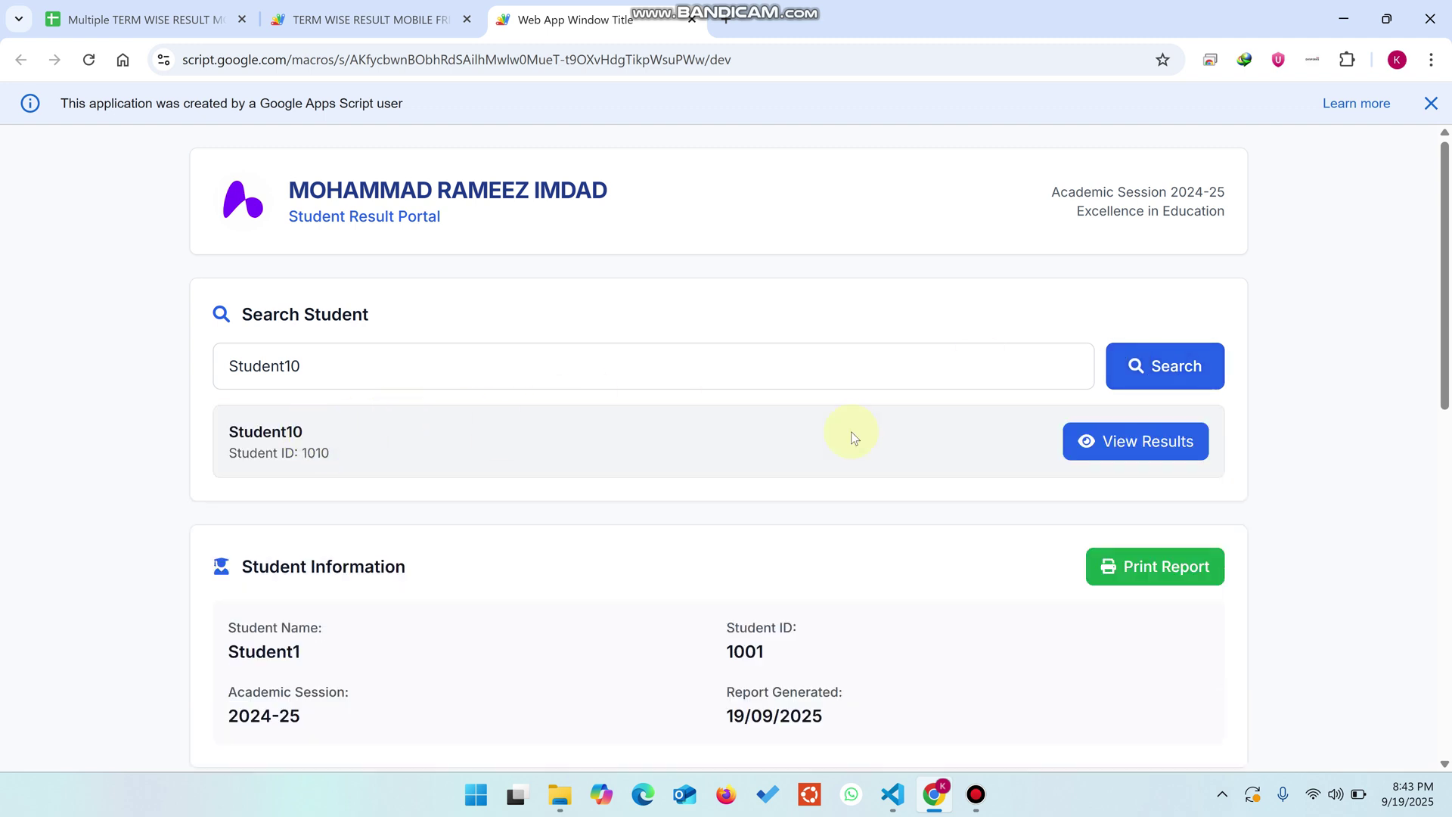
{"action": "left_click", "coordinate": [1174, 442]}
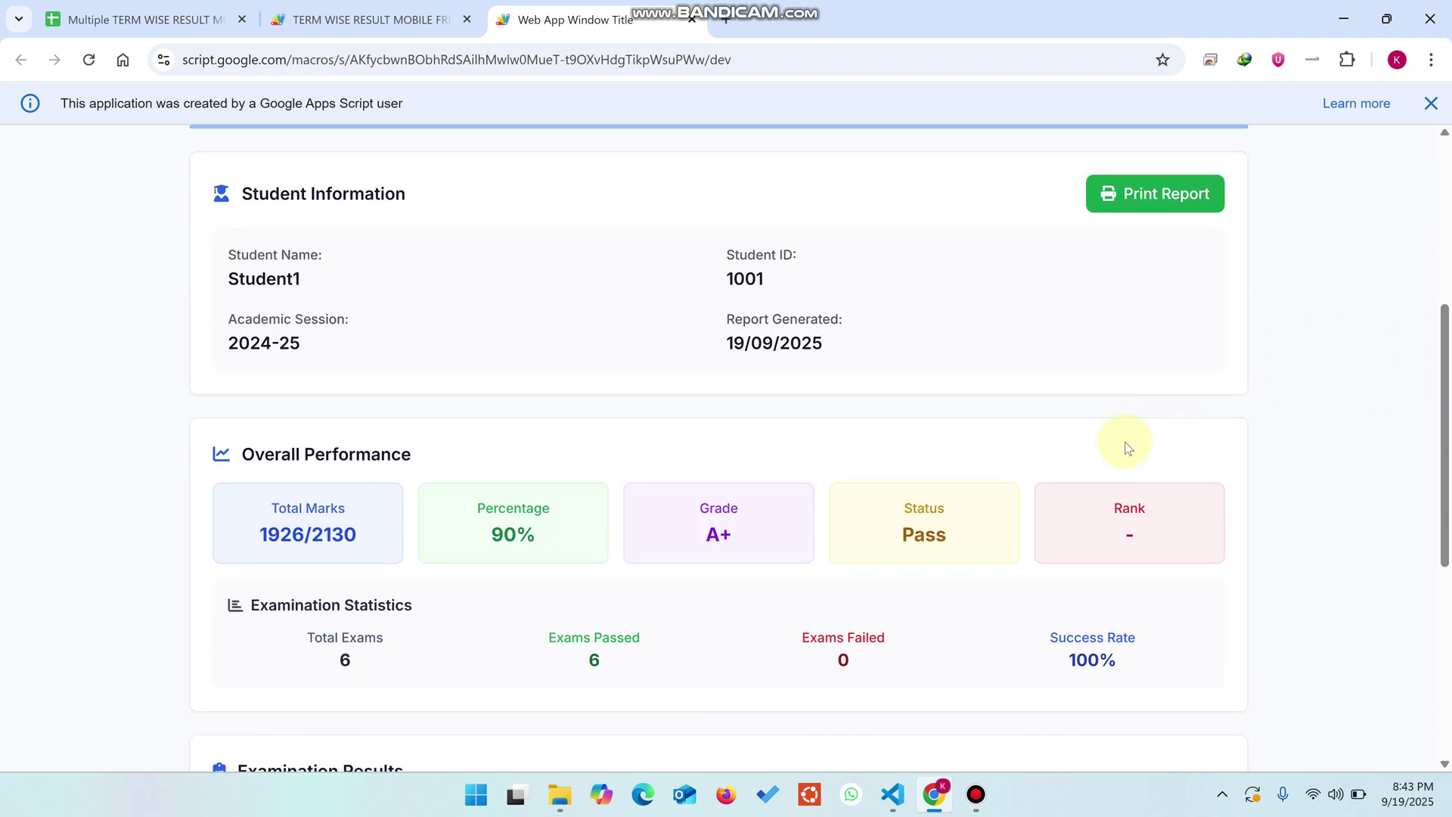
- Examine Student10's student information, overall performance totals and the examination results table
{"action": "scroll", "coordinate": [581, 448], "scroll_direction": "up", "scroll_amount": 1}
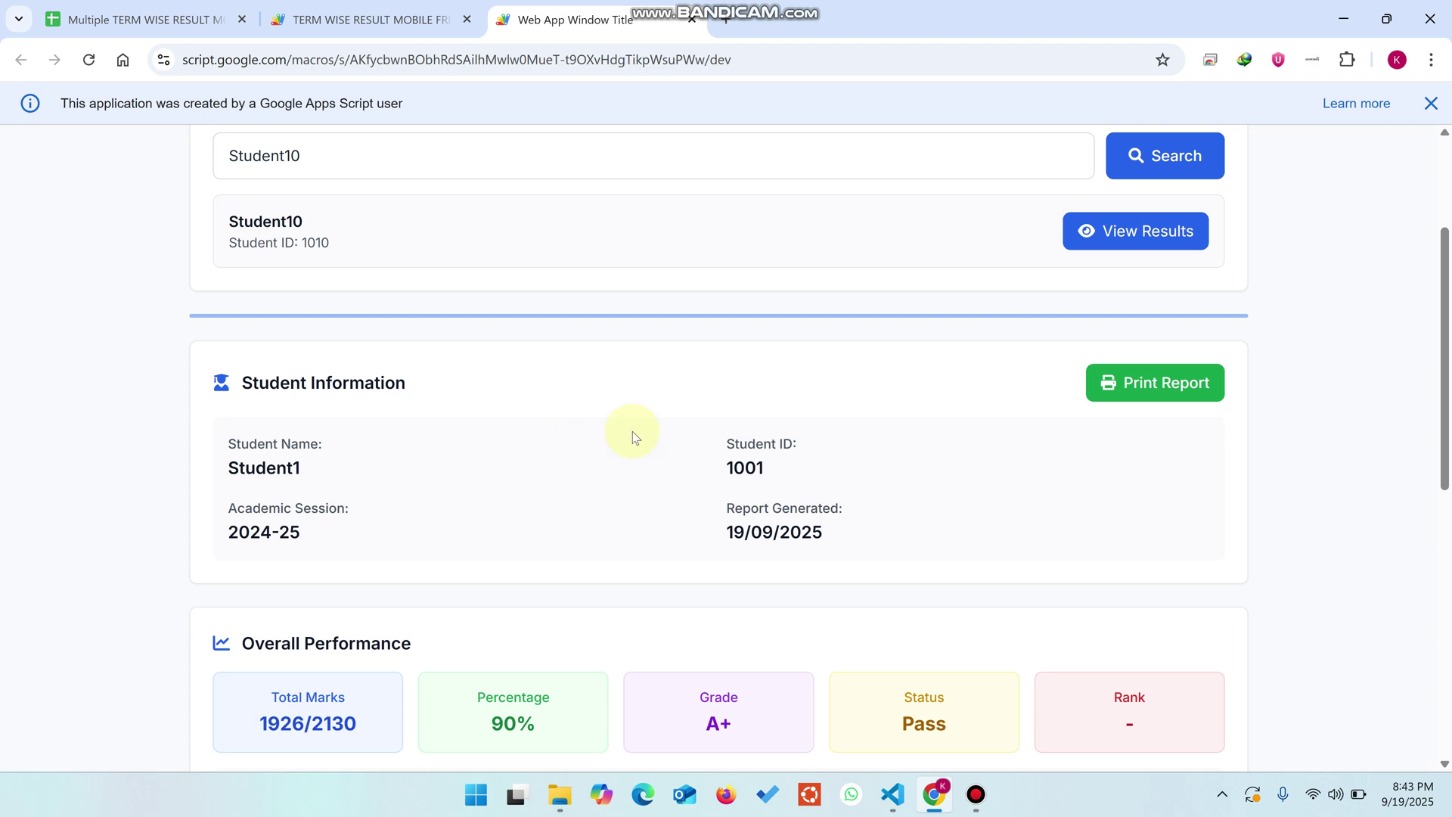
{"action": "left_click_drag", "start_coordinate": [316, 448], "coordinate": [216, 411]}
{"action": "scroll", "coordinate": [760, 465], "scroll_direction": "down", "scroll_amount": 1}
{"action": "scroll", "coordinate": [761, 465], "scroll_direction": "down", "scroll_amount": 4}
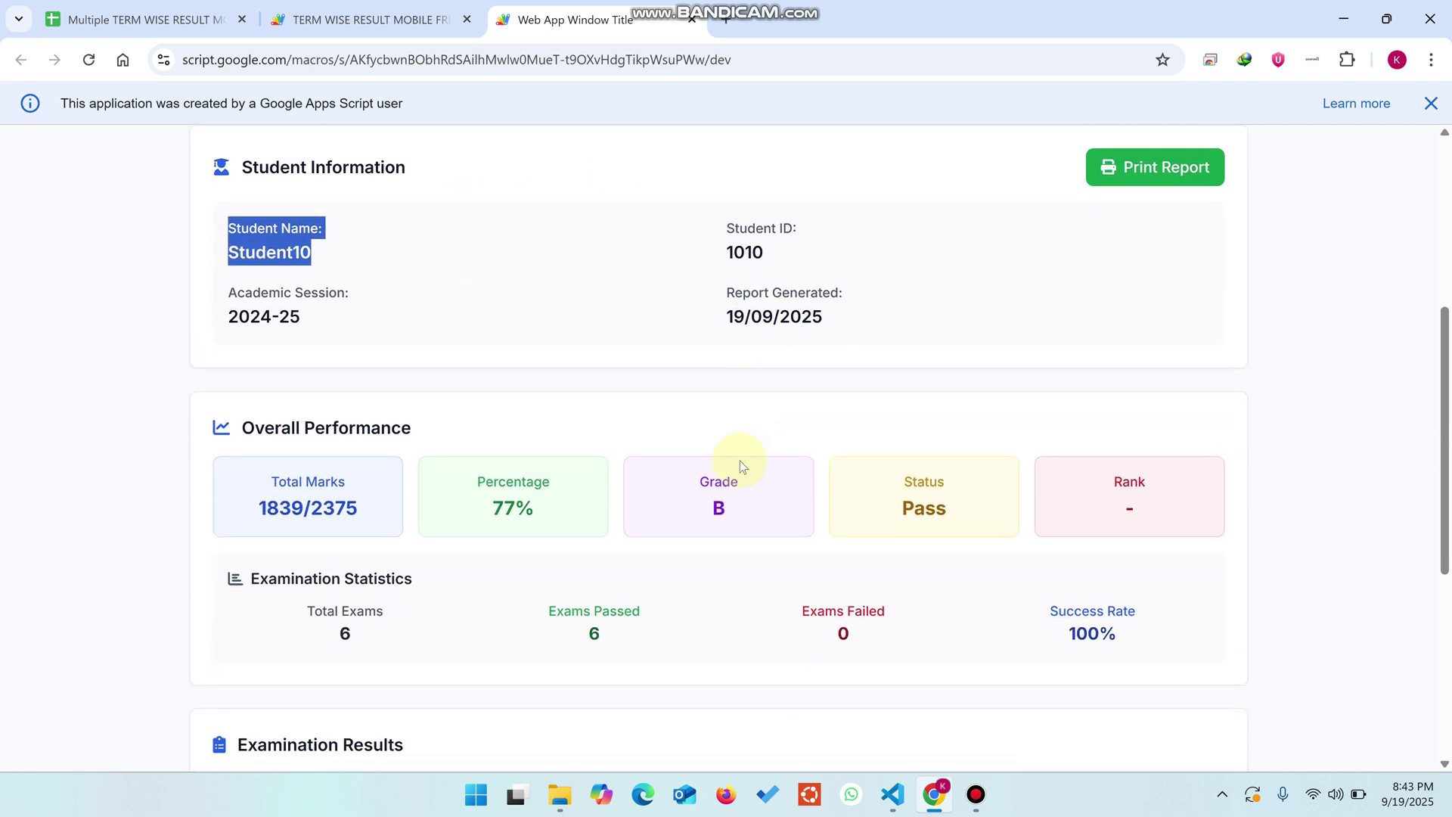
{"action": "left_click_drag", "start_coordinate": [339, 347], "coordinate": [240, 290]}
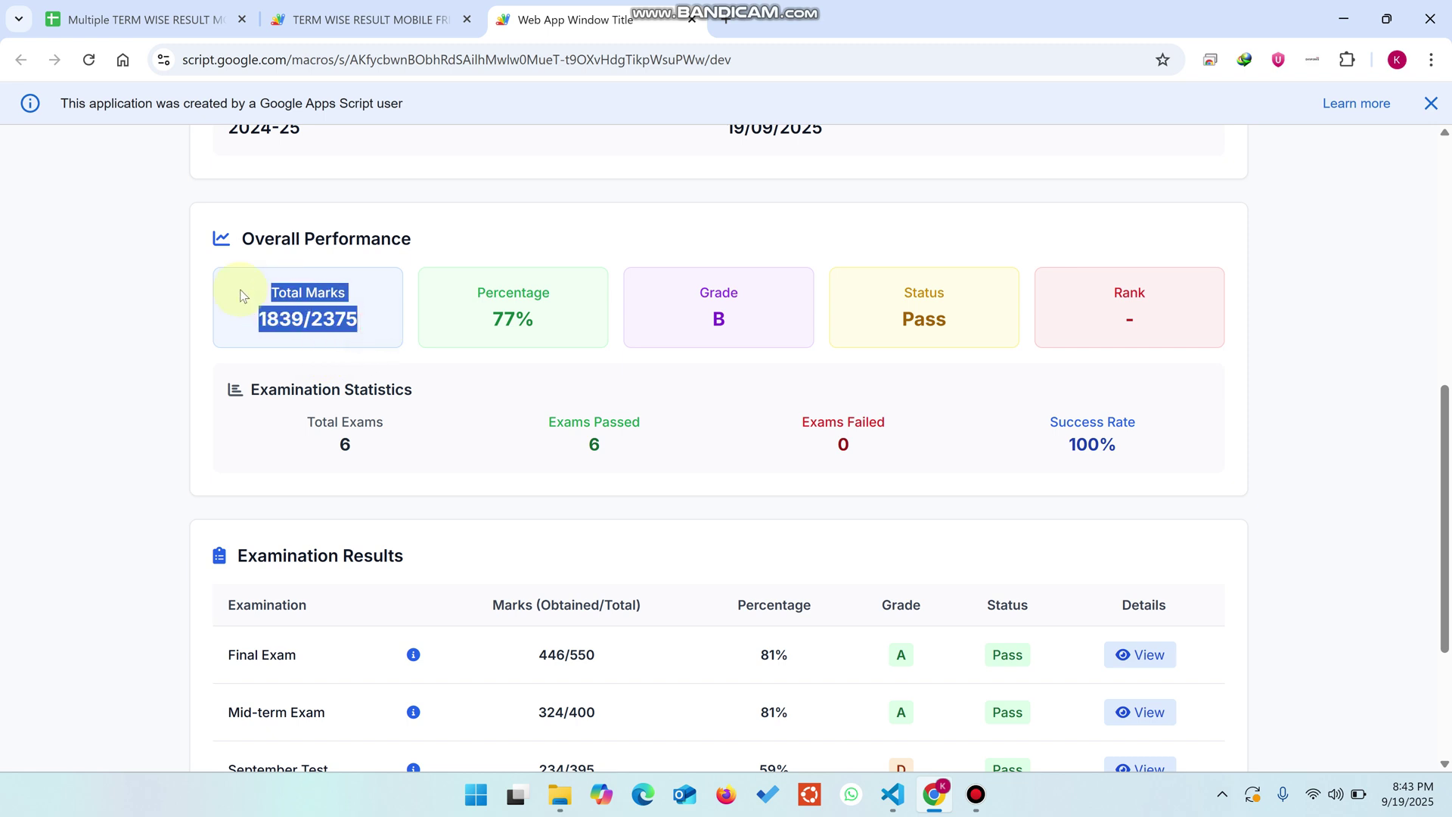
{"action": "scroll", "coordinate": [312, 360], "scroll_direction": "down", "scroll_amount": 1}
{"action": "scroll", "coordinate": [314, 369], "scroll_direction": "down", "scroll_amount": 1}
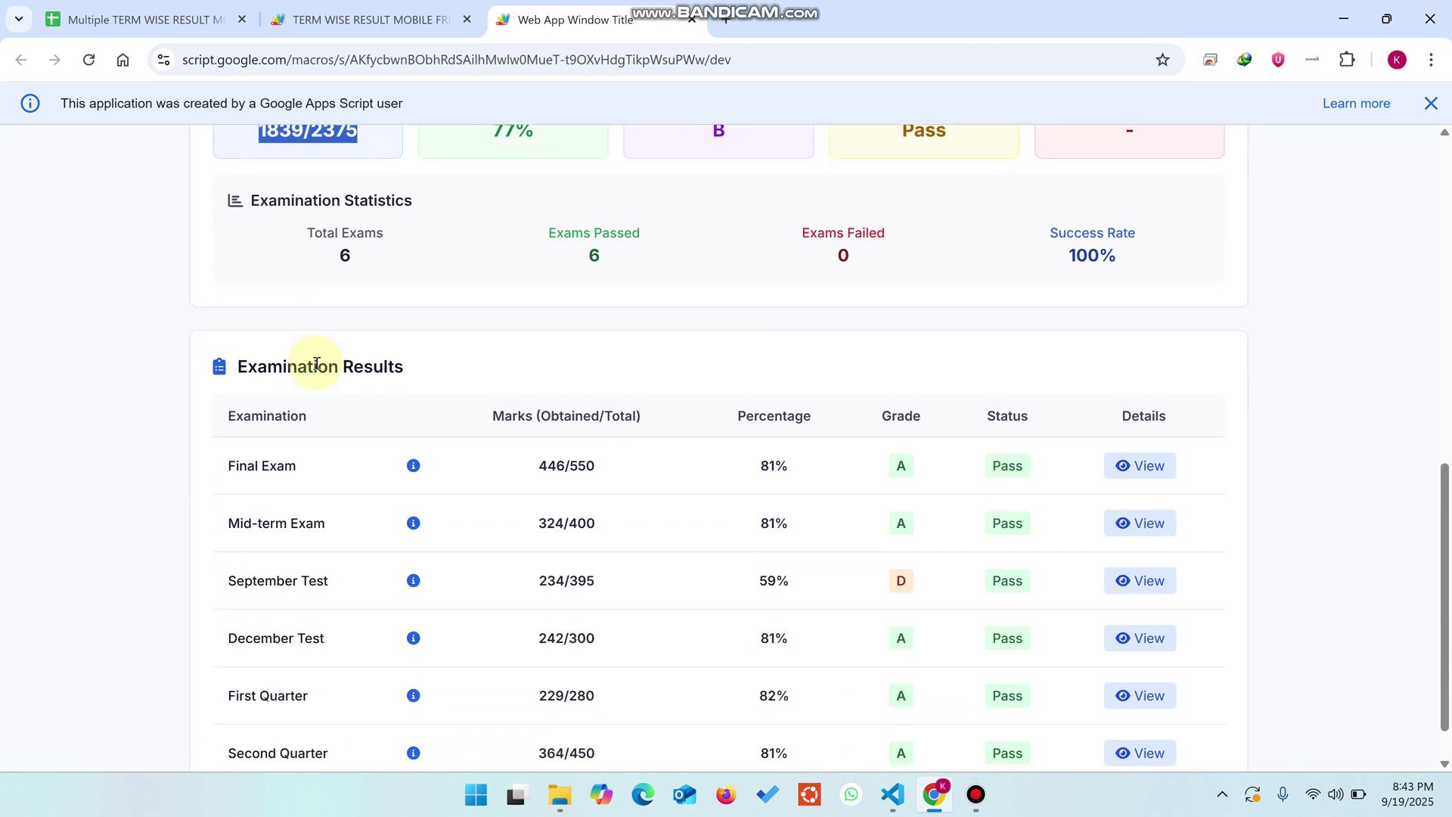
{"action": "scroll", "coordinate": [760, 432], "scroll_direction": "down", "scroll_amount": 1}
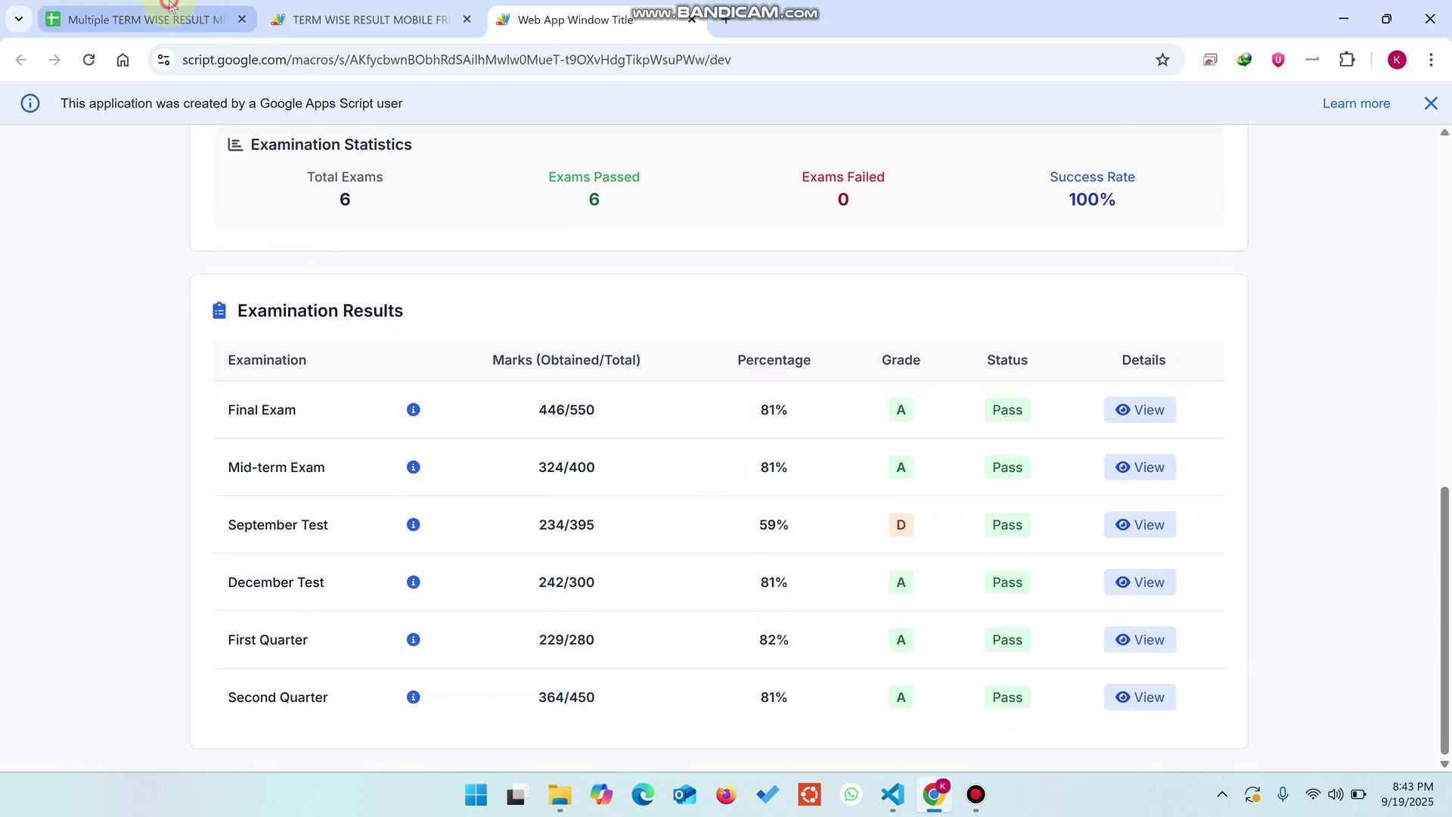
- In the spreadsheet's Mid-term Exam sheet, clear Student10's record in row 12, and return to the result portal
{"action": "left_click", "coordinate": [227, 19]}
{"action": "left_click", "coordinate": [267, 753]}
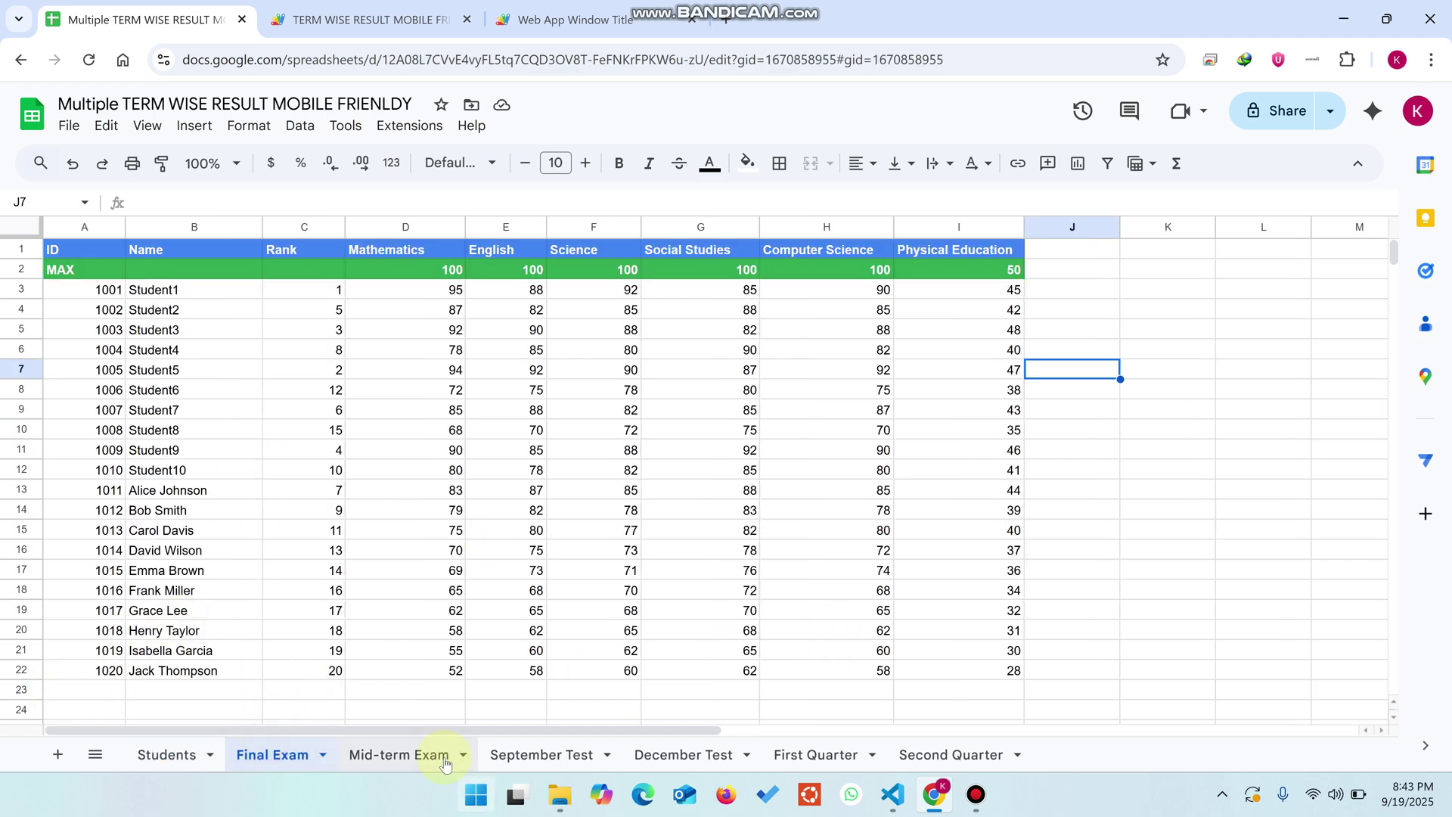
{"action": "left_click", "coordinate": [399, 754]}
{"action": "left_click_drag", "start_coordinate": [901, 469], "coordinate": [98, 477]}
{"action": "key", "text": "Delete"}
{"action": "left_click", "coordinate": [238, 616]}
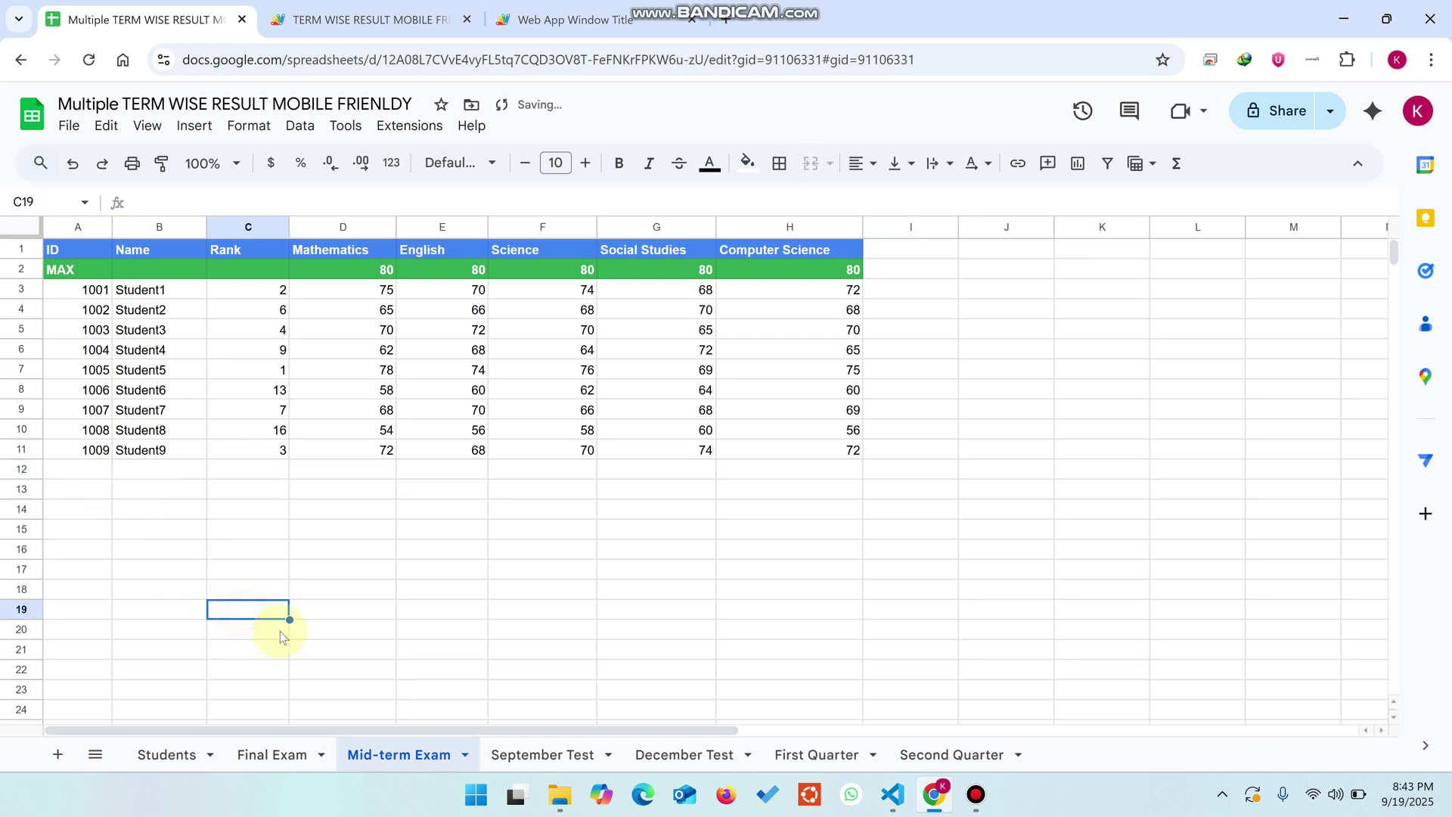
{"action": "left_click", "coordinate": [575, 20]}
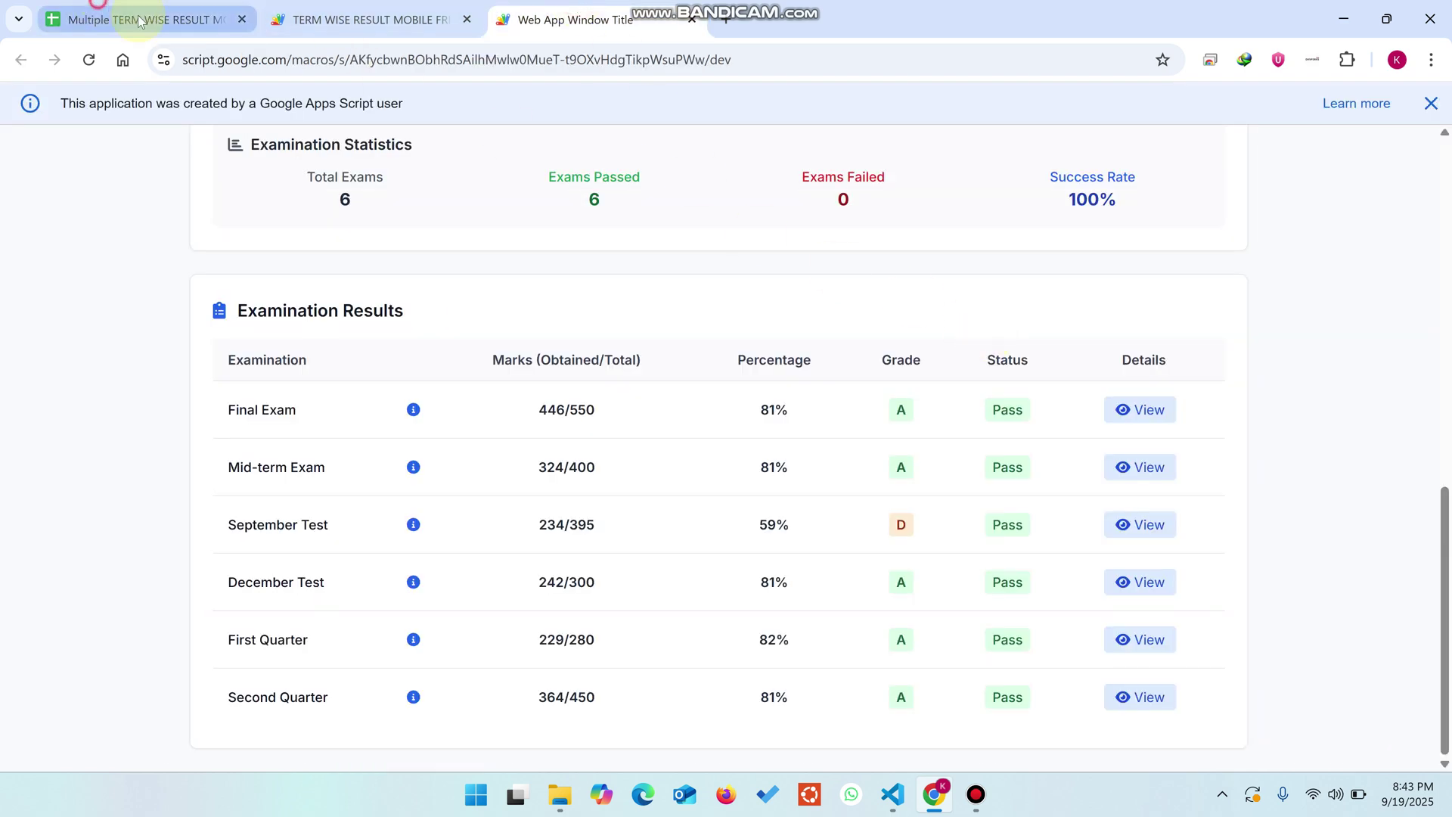
- Check the Mid-term Exam sheet, reload Student10's results in the result portal and review the examination results table
{"action": "key", "text": "ctrl+1"}
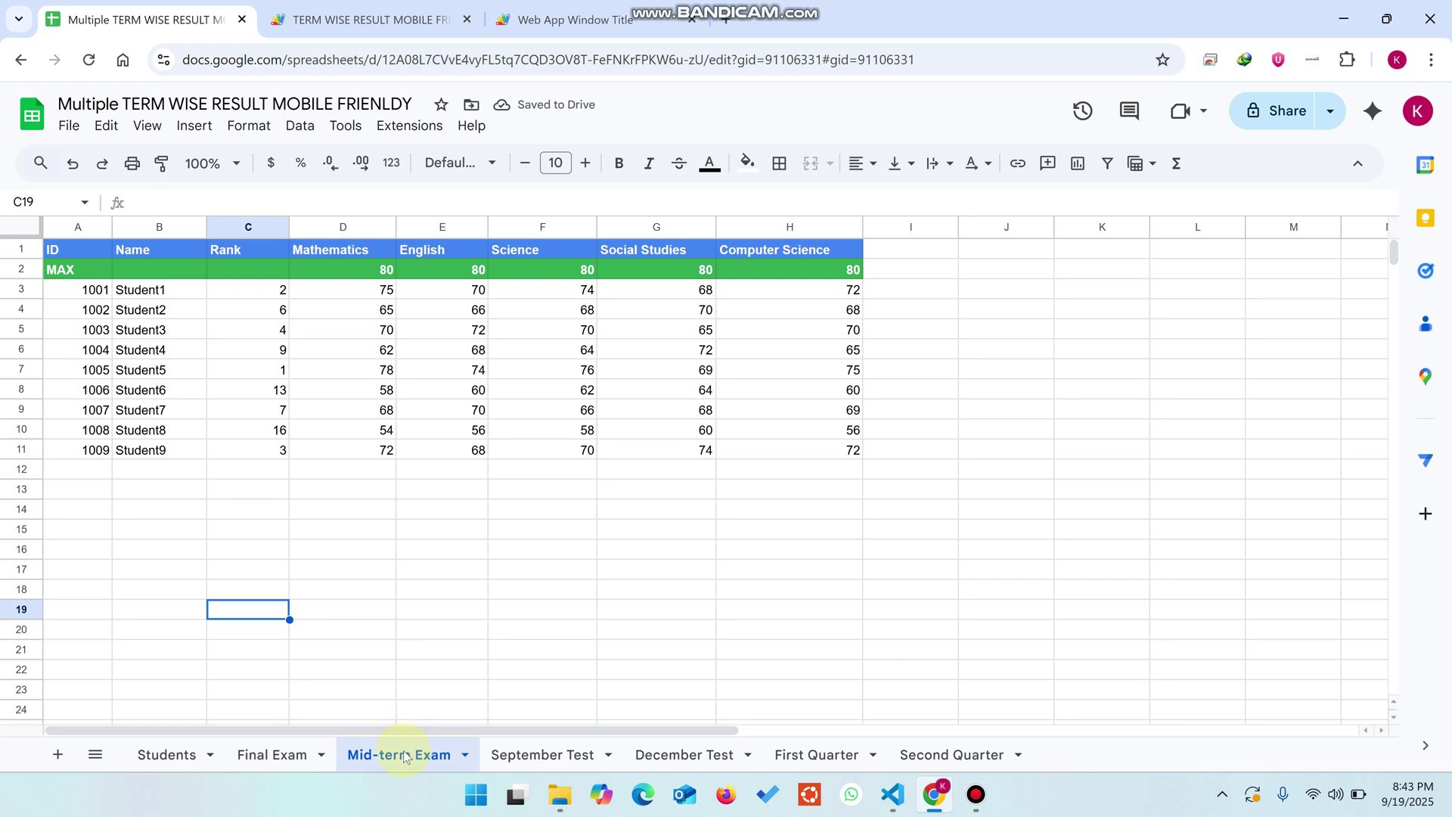
{"action": "left_click", "coordinate": [575, 19]}
{"action": "scroll", "coordinate": [1141, 376], "scroll_direction": "up", "scroll_amount": 10}
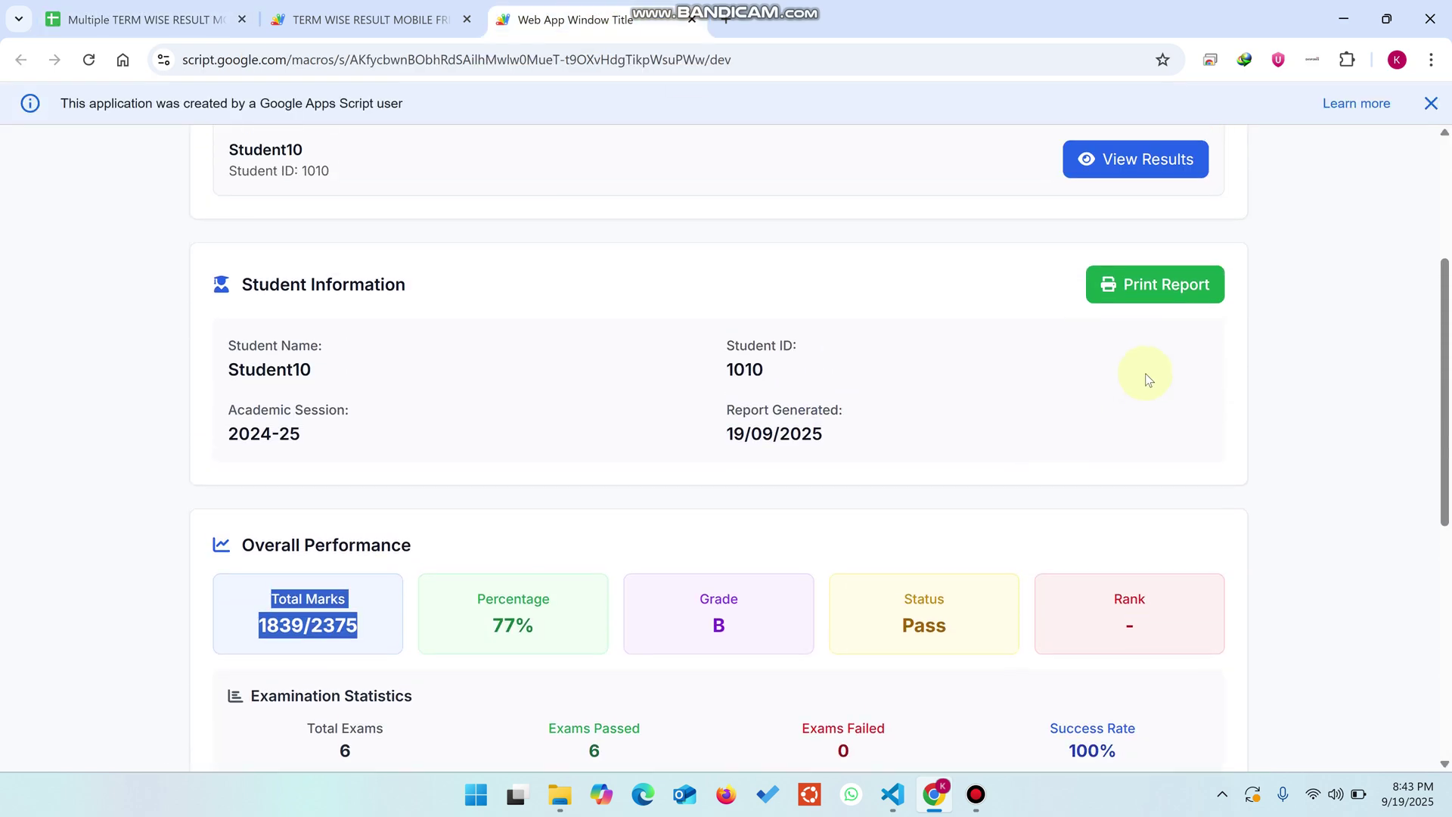
{"action": "left_click", "coordinate": [1165, 443]}
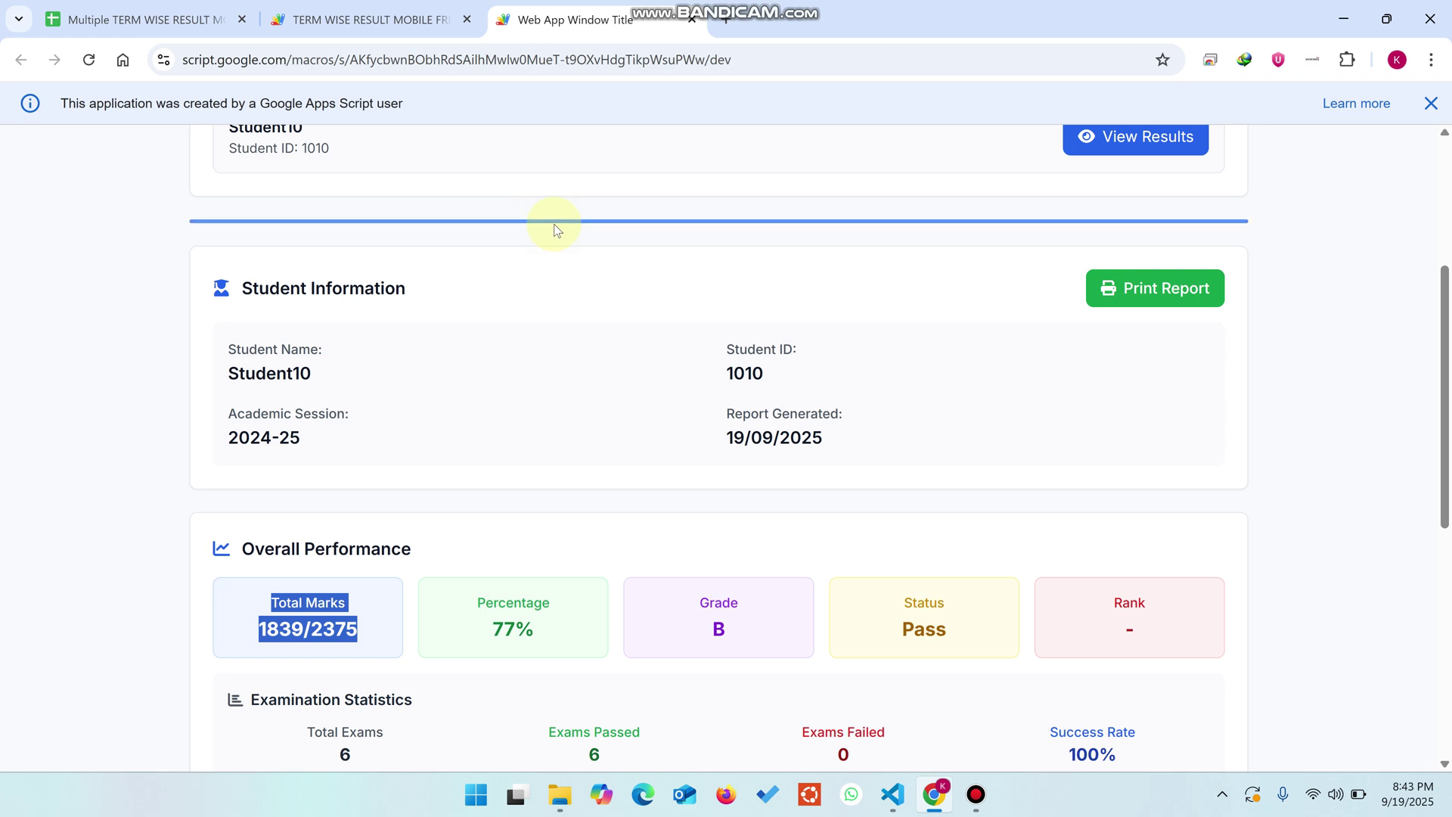
{"action": "scroll", "coordinate": [711, 325], "scroll_direction": "down", "scroll_amount": 5}
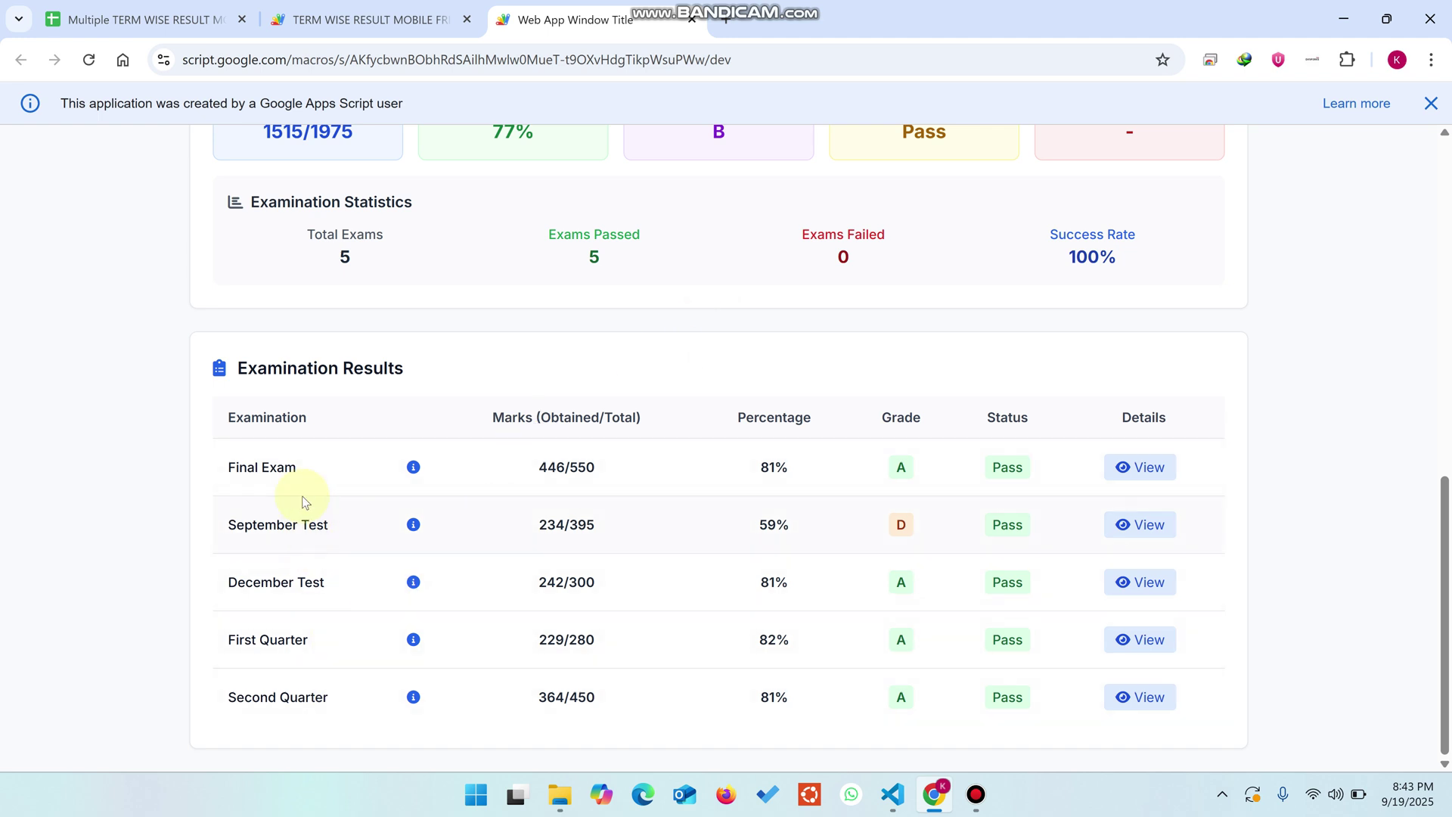
{"action": "scroll", "coordinate": [1020, 389], "scroll_direction": "up", "scroll_amount": 6}
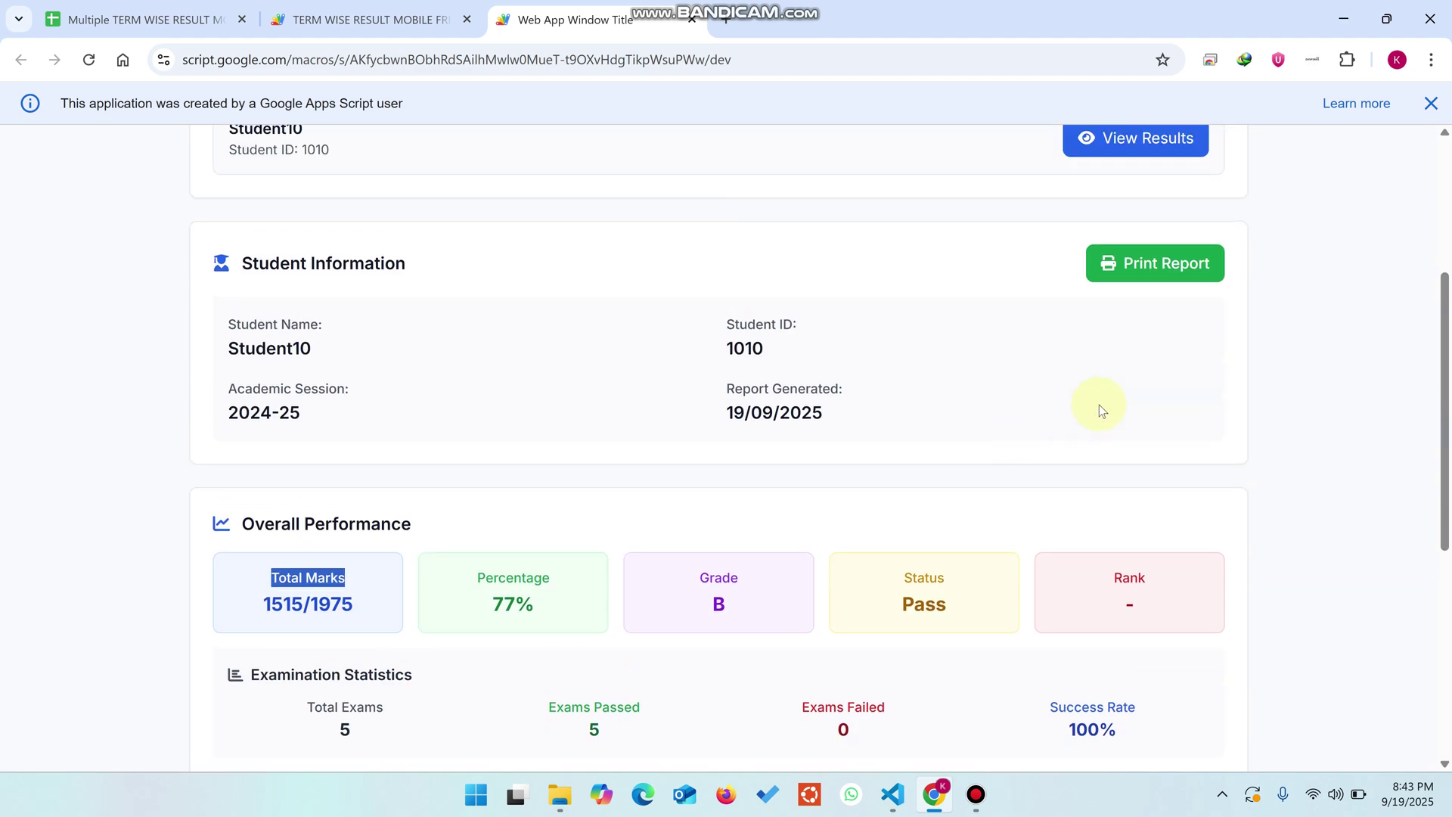
- Preview Student10's printable report, review its examination breakdown, and close the preview without printing
{"action": "left_click", "coordinate": [1187, 271]}
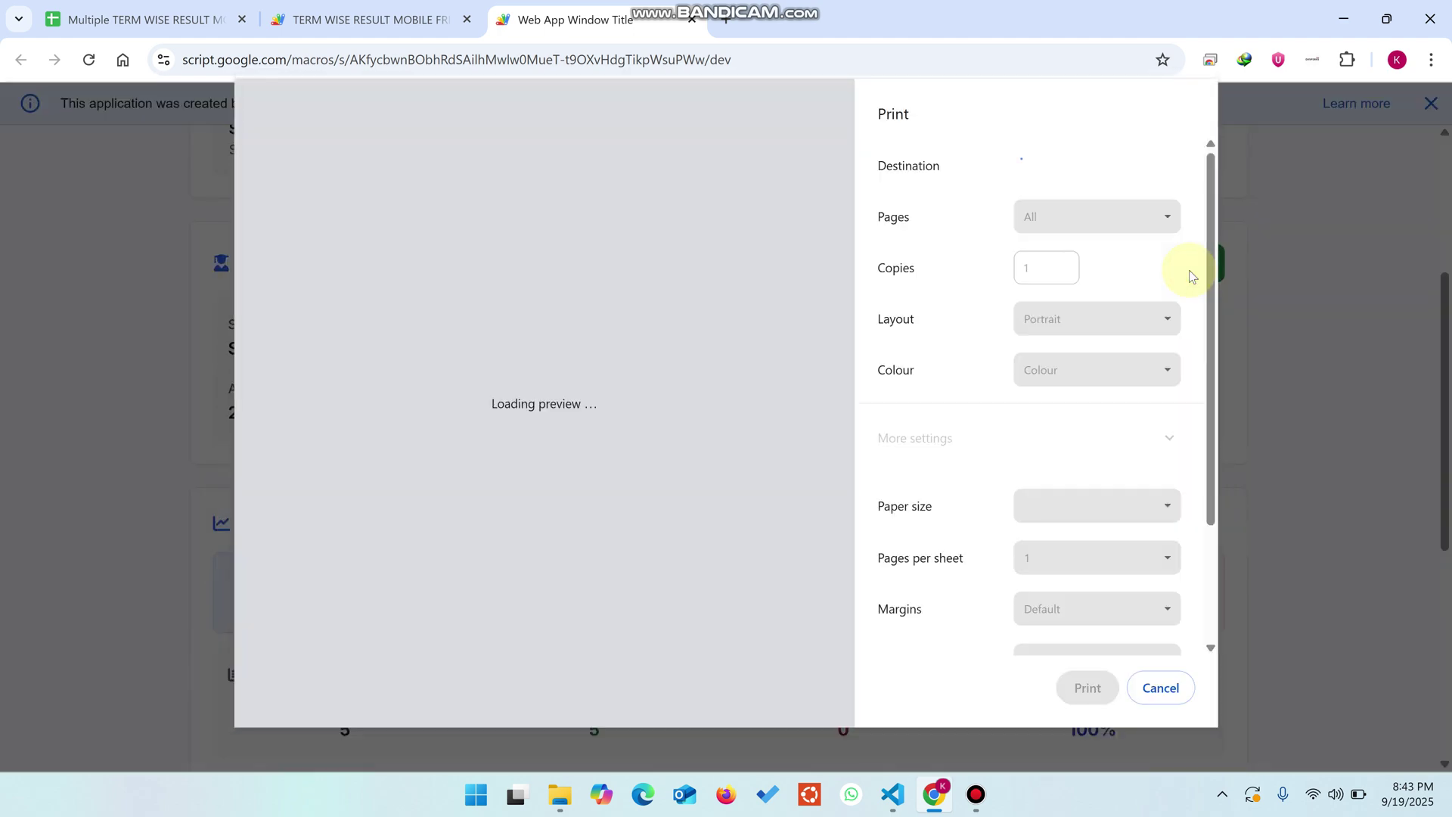
{"action": "scroll", "coordinate": [552, 289], "scroll_direction": "down", "scroll_amount": 7}
{"action": "scroll", "coordinate": [556, 359], "scroll_direction": "up", "scroll_amount": 3}
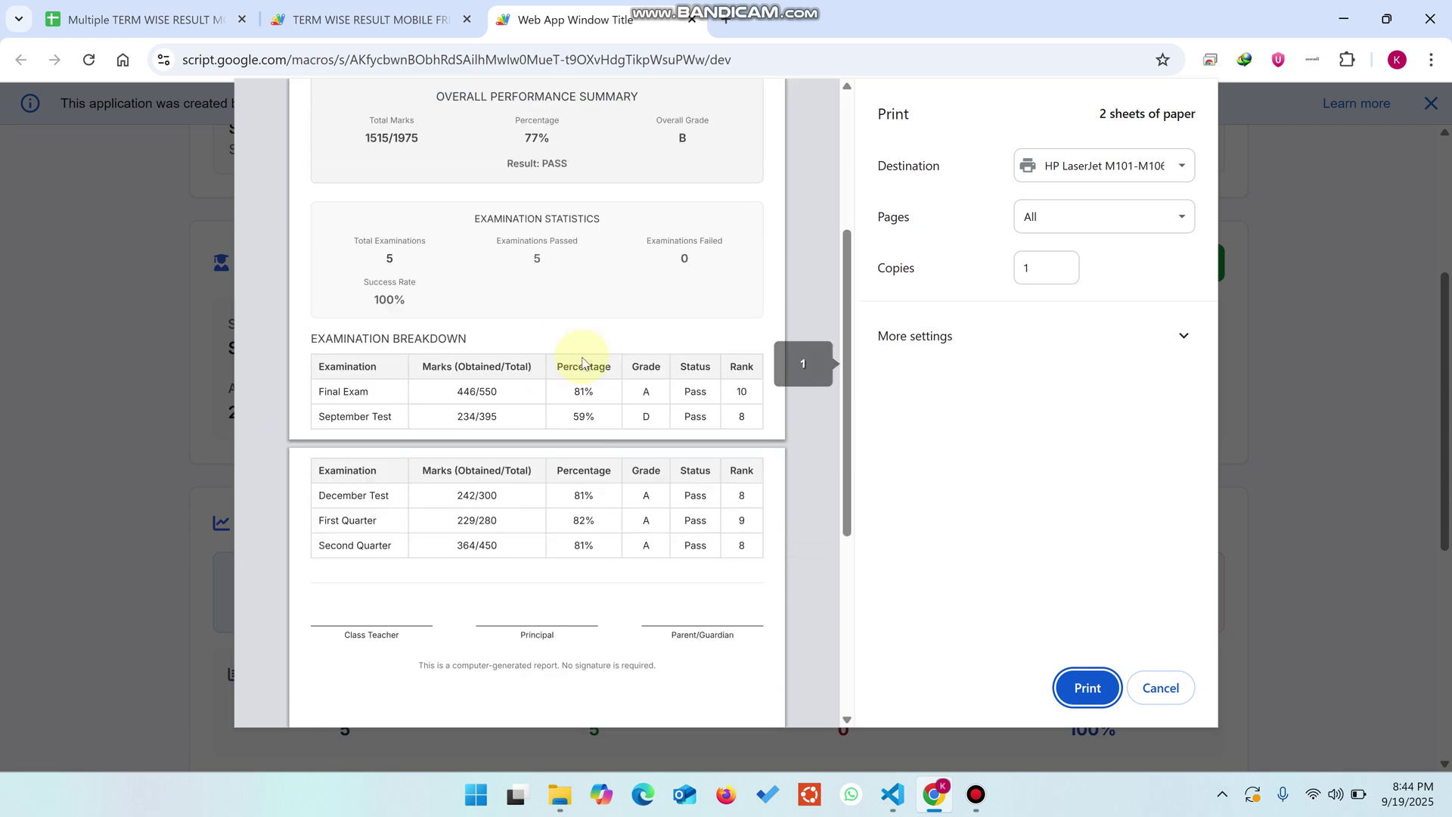
{"action": "left_click", "coordinate": [1160, 688]}
{"action": "scroll", "coordinate": [827, 548], "scroll_direction": "up", "scroll_amount": 4}
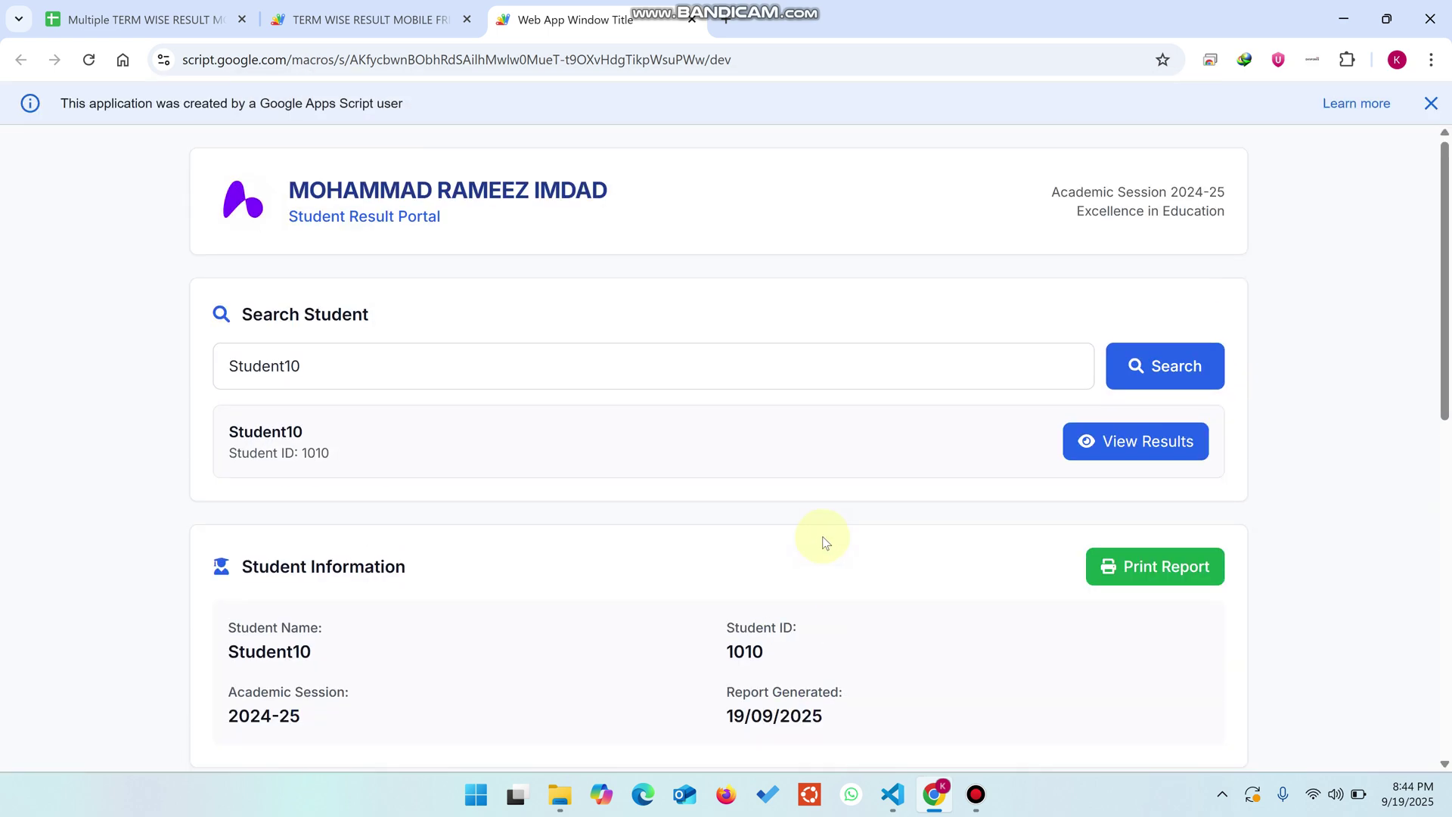
- In the spreadsheet's Students sheet, add Student11 with the next consecutive student ID in row 12
{"action": "left_click", "coordinate": [217, 9]}
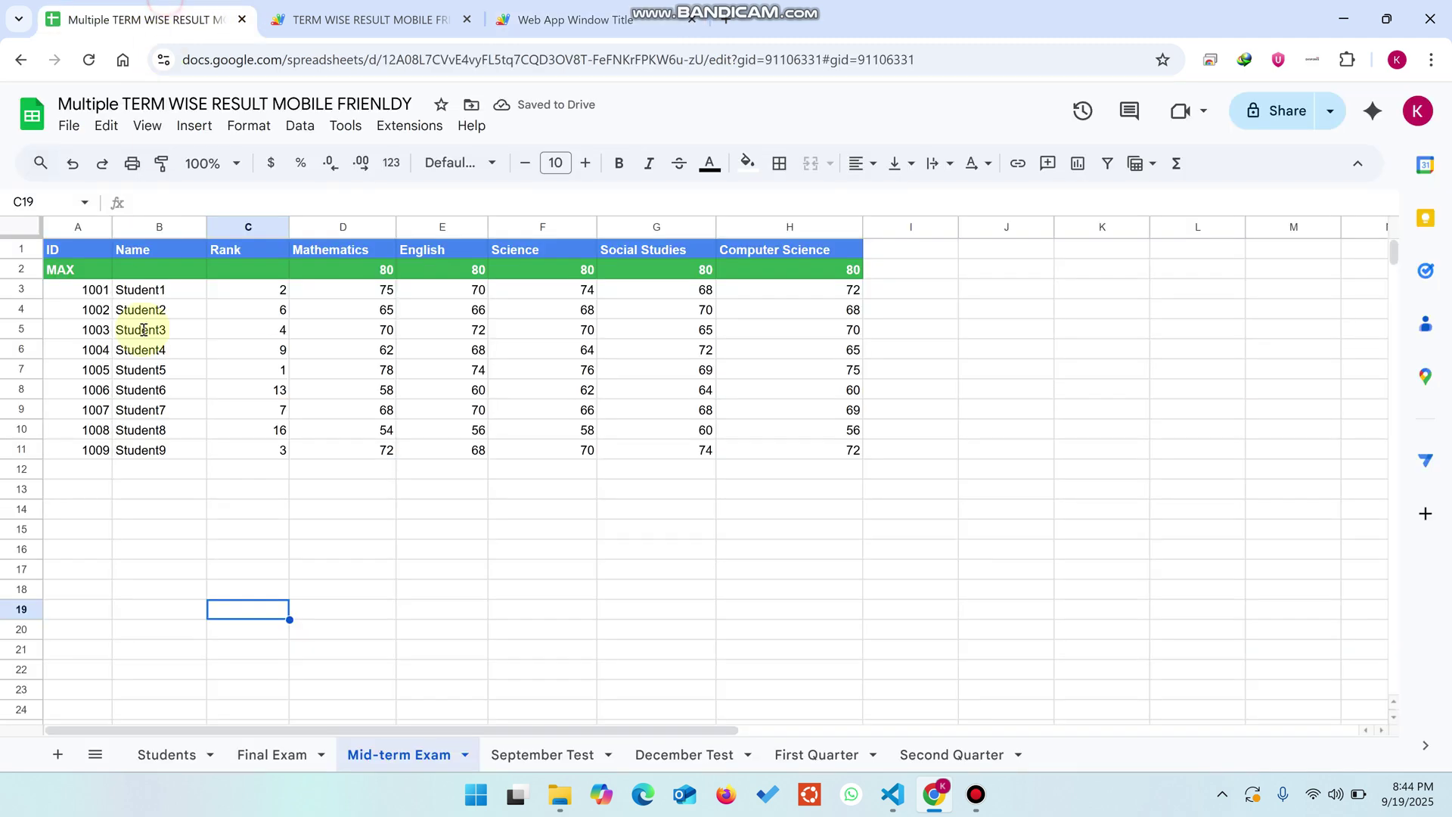
{"action": "left_click", "coordinate": [167, 754]}
{"action": "left_click", "coordinate": [111, 469]}
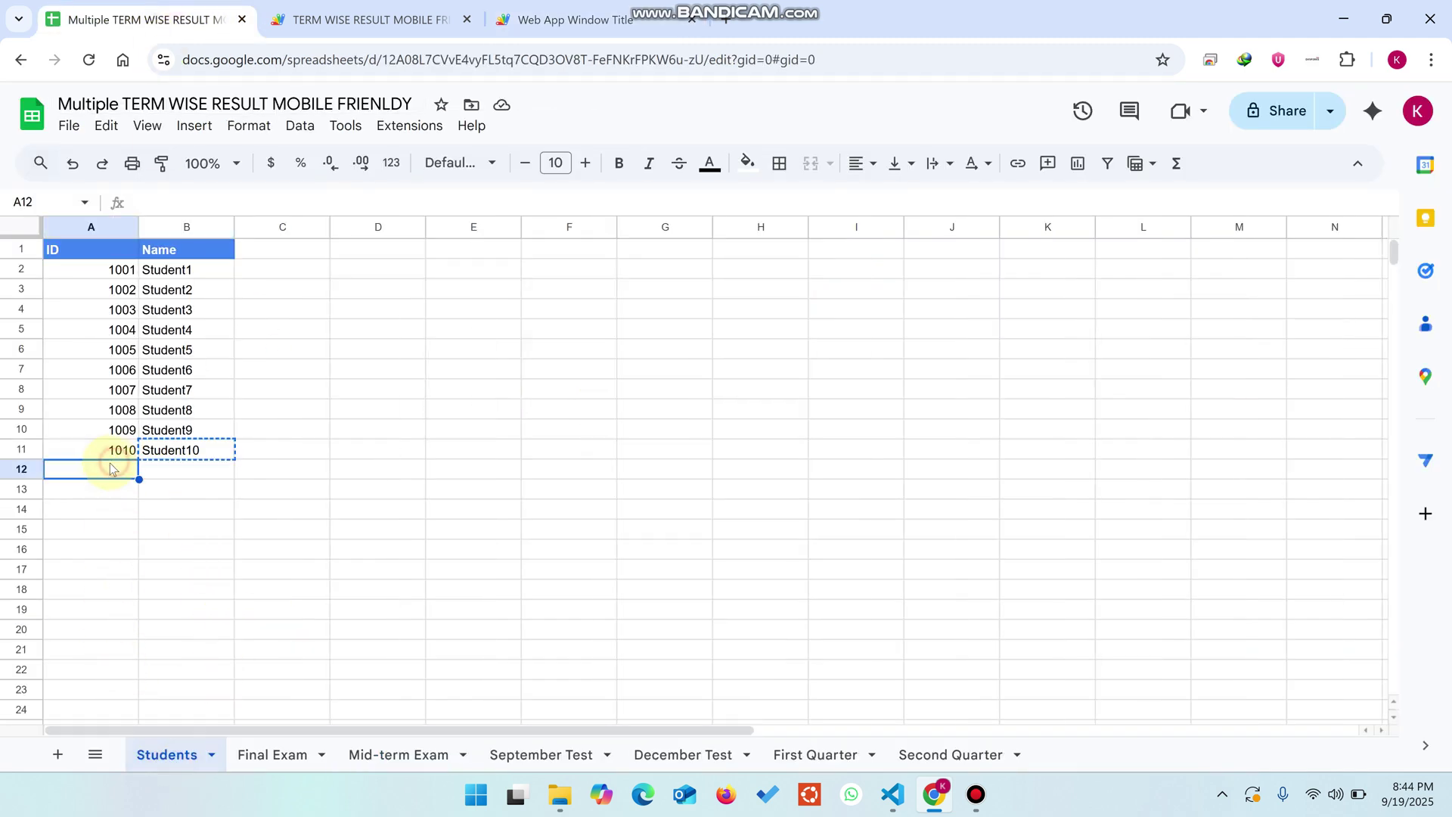
{"action": "type", "text": "1011"}
{"action": "left_click", "coordinate": [179, 508]}
{"action": "left_click", "coordinate": [174, 475]}
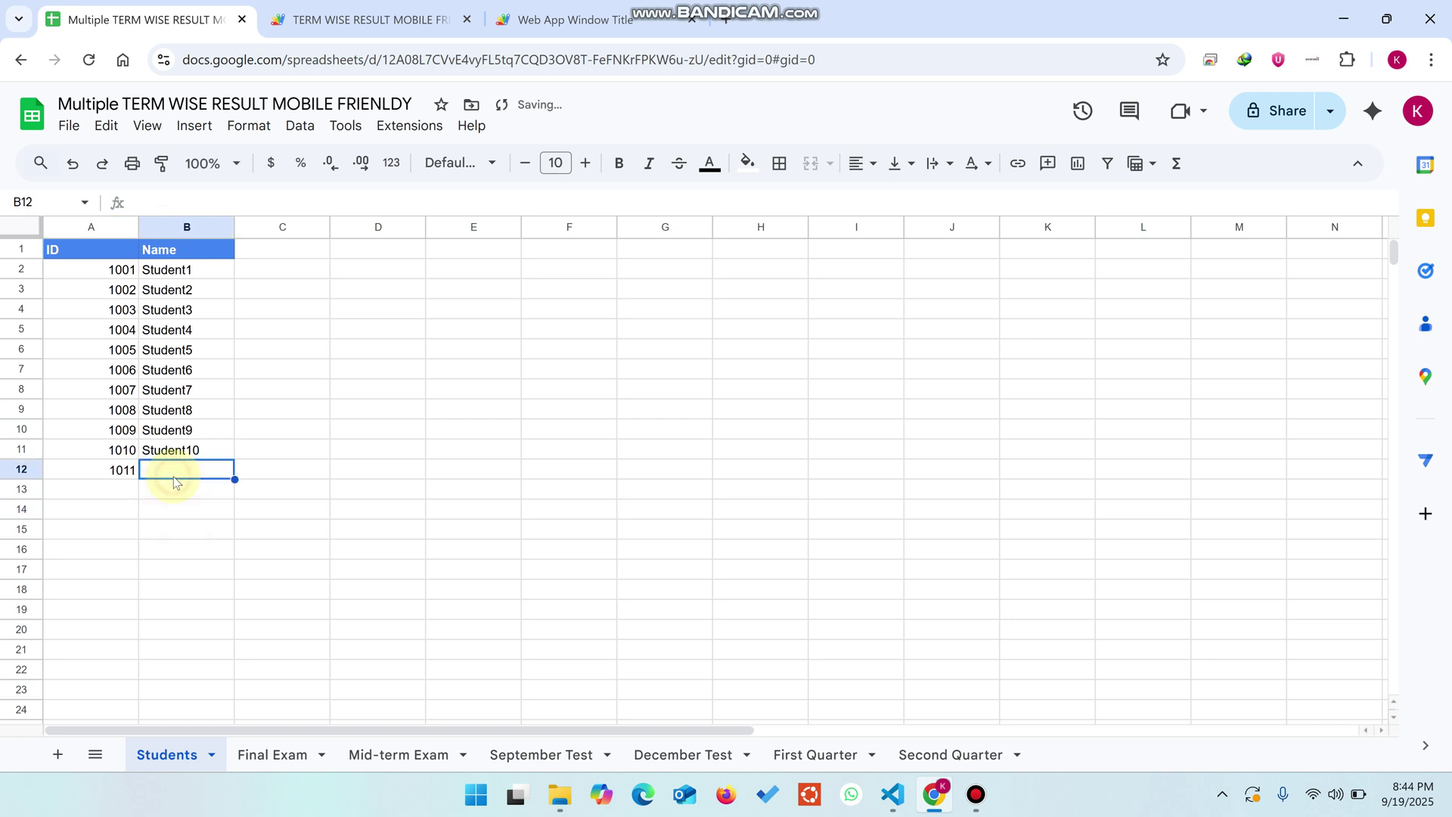
{"action": "type", "text": "Student11"}
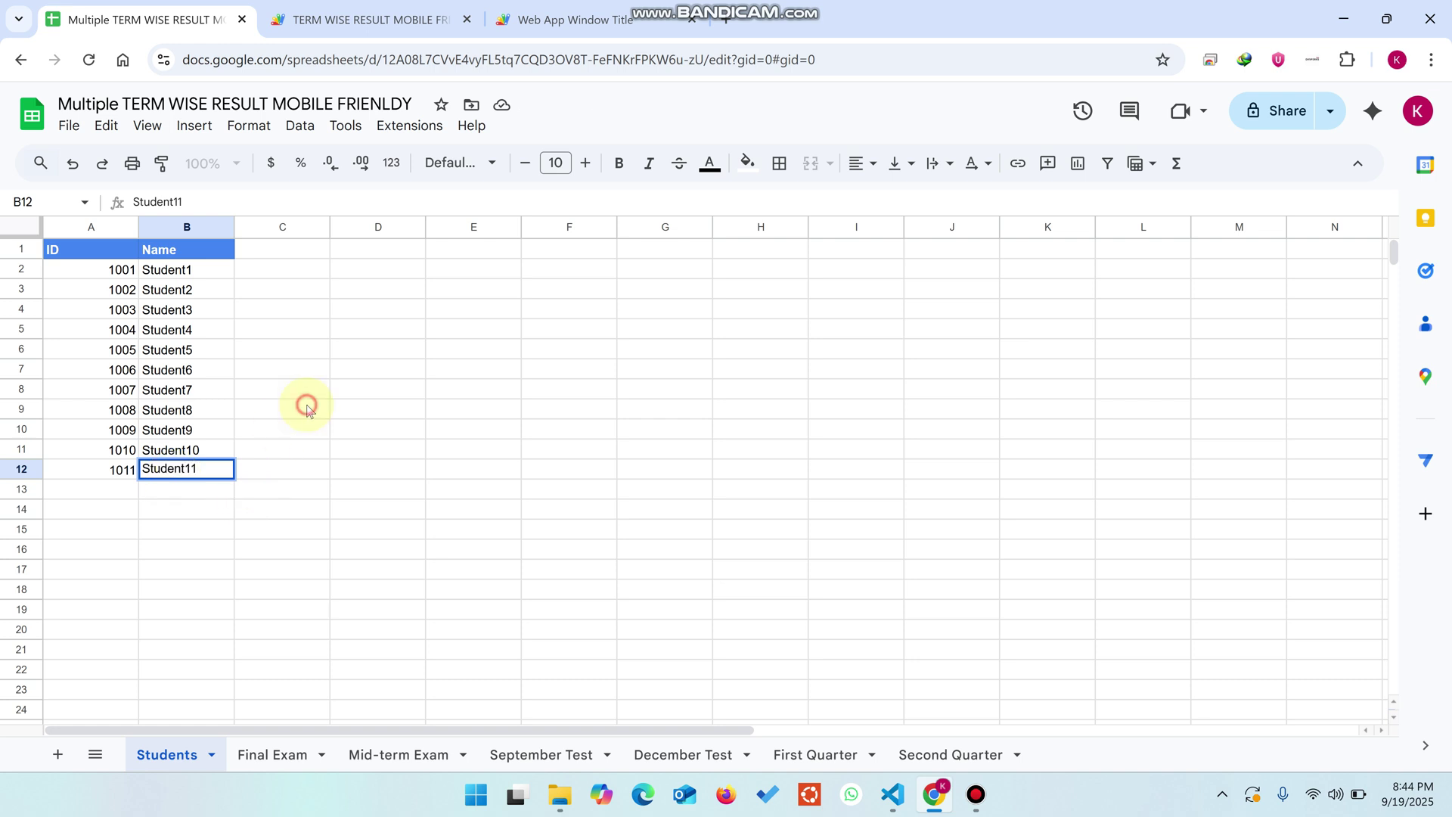
{"action": "left_click", "coordinate": [303, 410]}
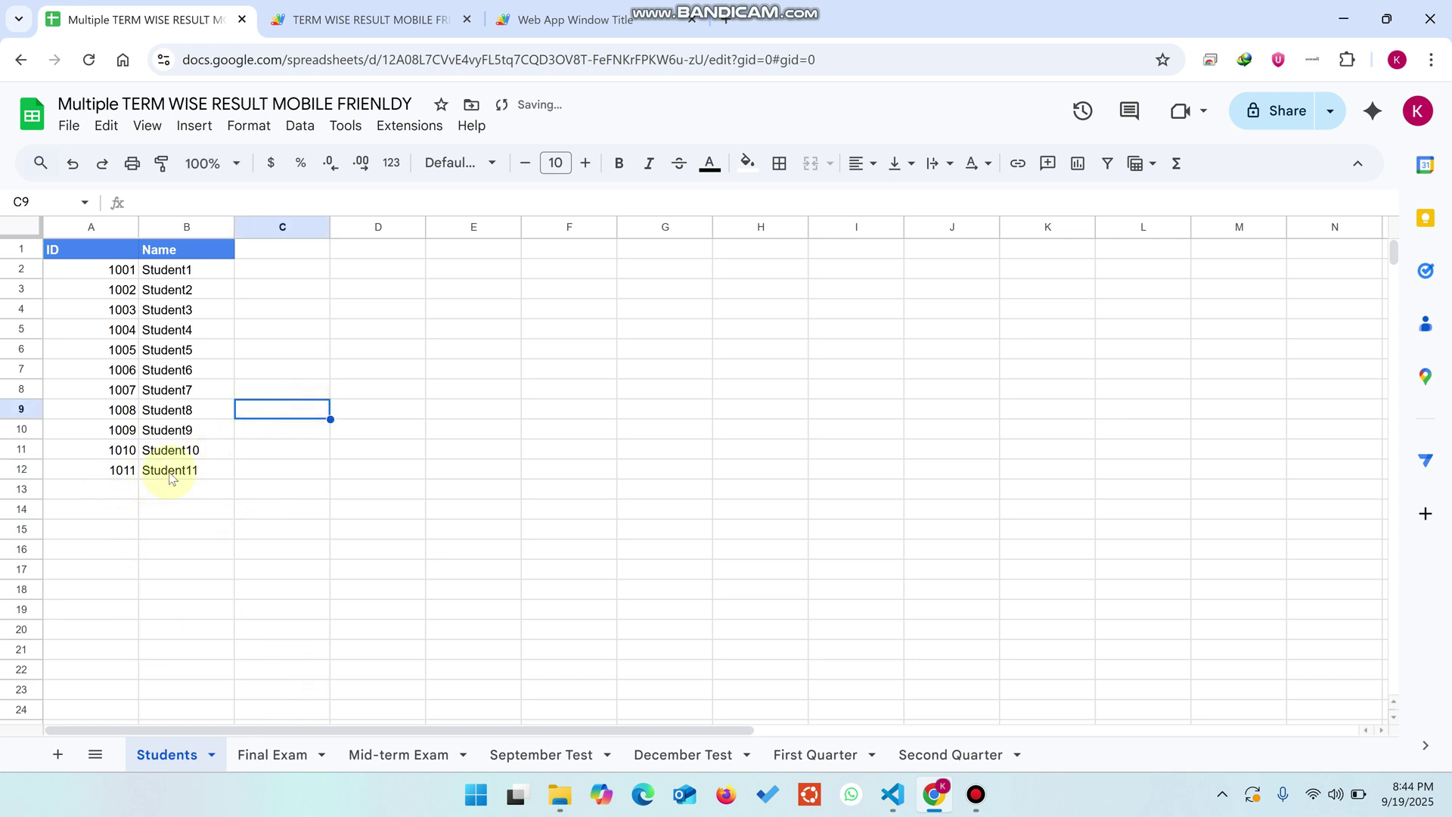
- Copy Student11's ID and name from the Students sheet into row 13 of the September Test sheet
{"action": "left_click_drag", "start_coordinate": [111, 475], "coordinate": [182, 476]}
{"action": "key", "text": "ctrl+c"}
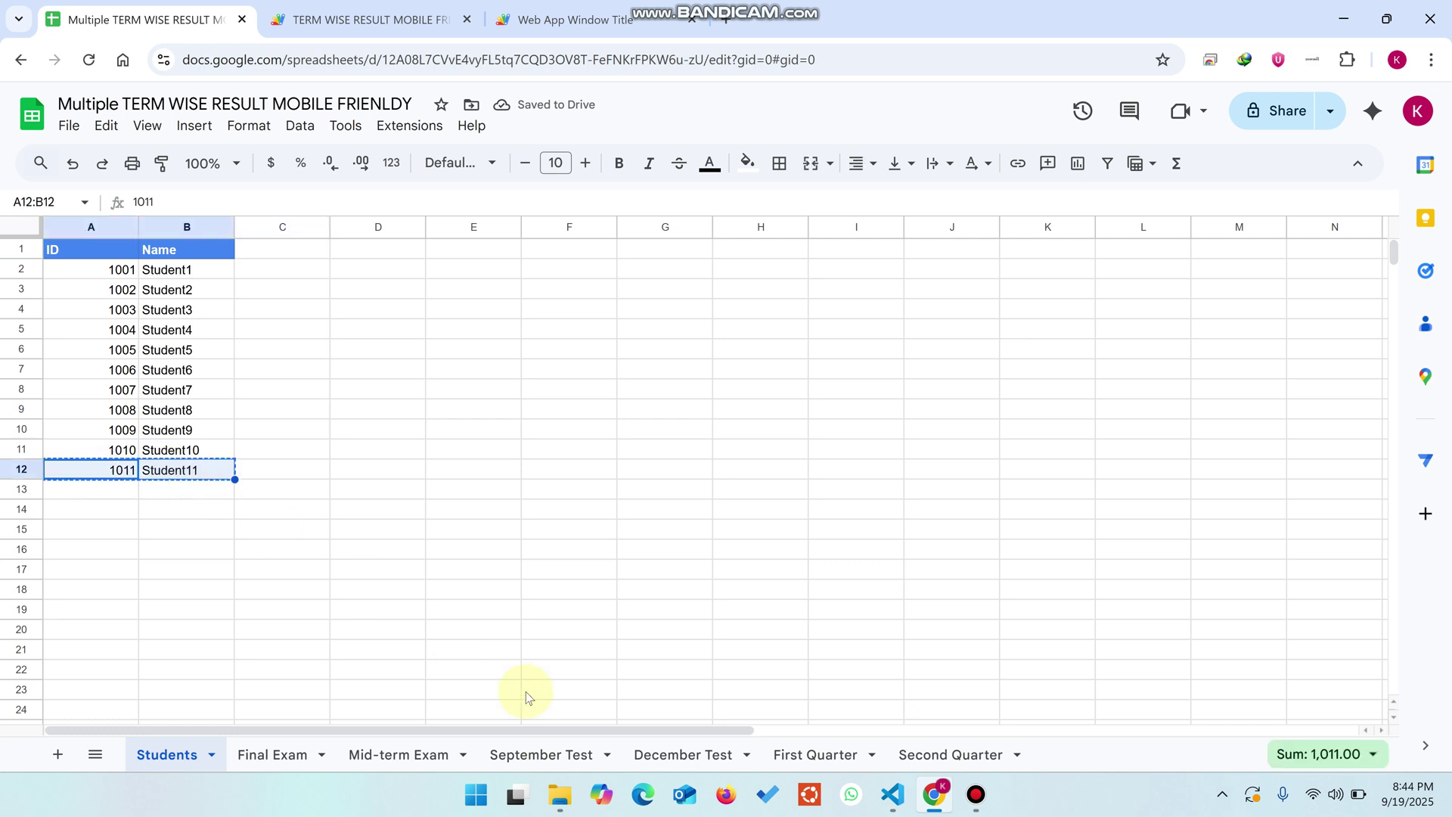
{"action": "left_click", "coordinate": [541, 755]}
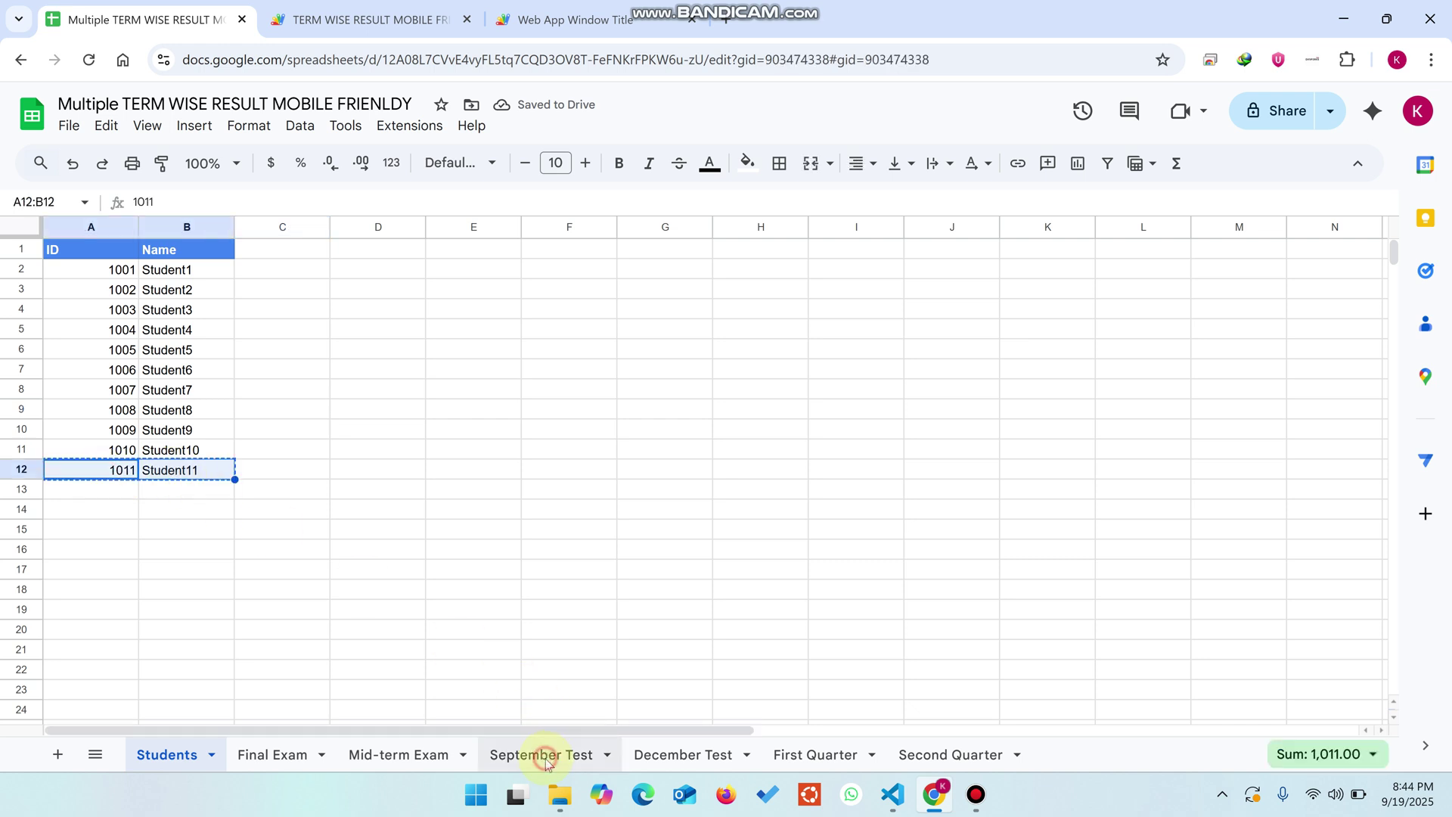
{"action": "left_click", "coordinate": [90, 490]}
{"action": "key", "text": "ctrl+v"}
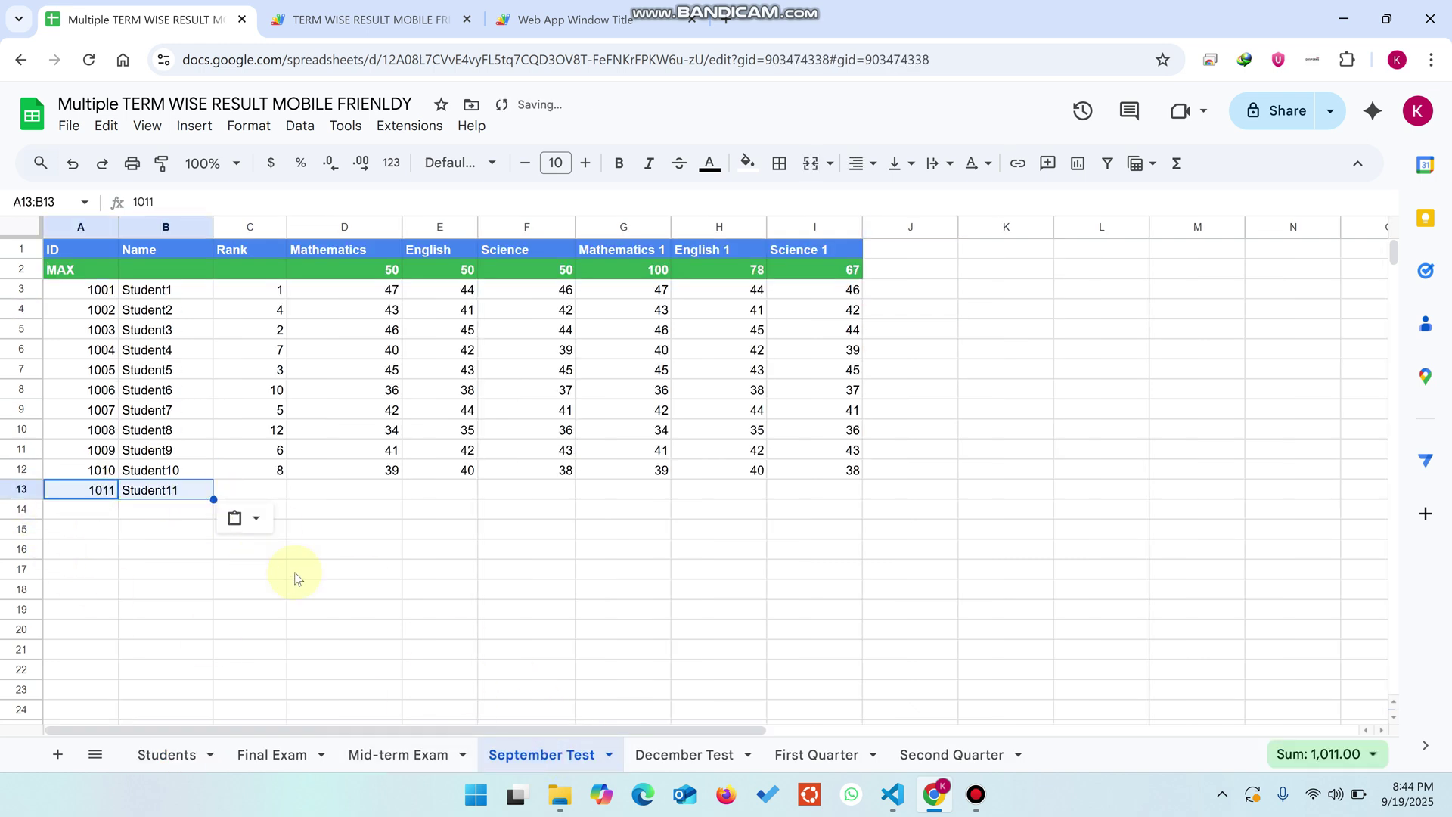
{"action": "left_click", "coordinate": [555, 595]}
- Duplicate the Second Quarter sheet
{"action": "left_click", "coordinate": [968, 764]}
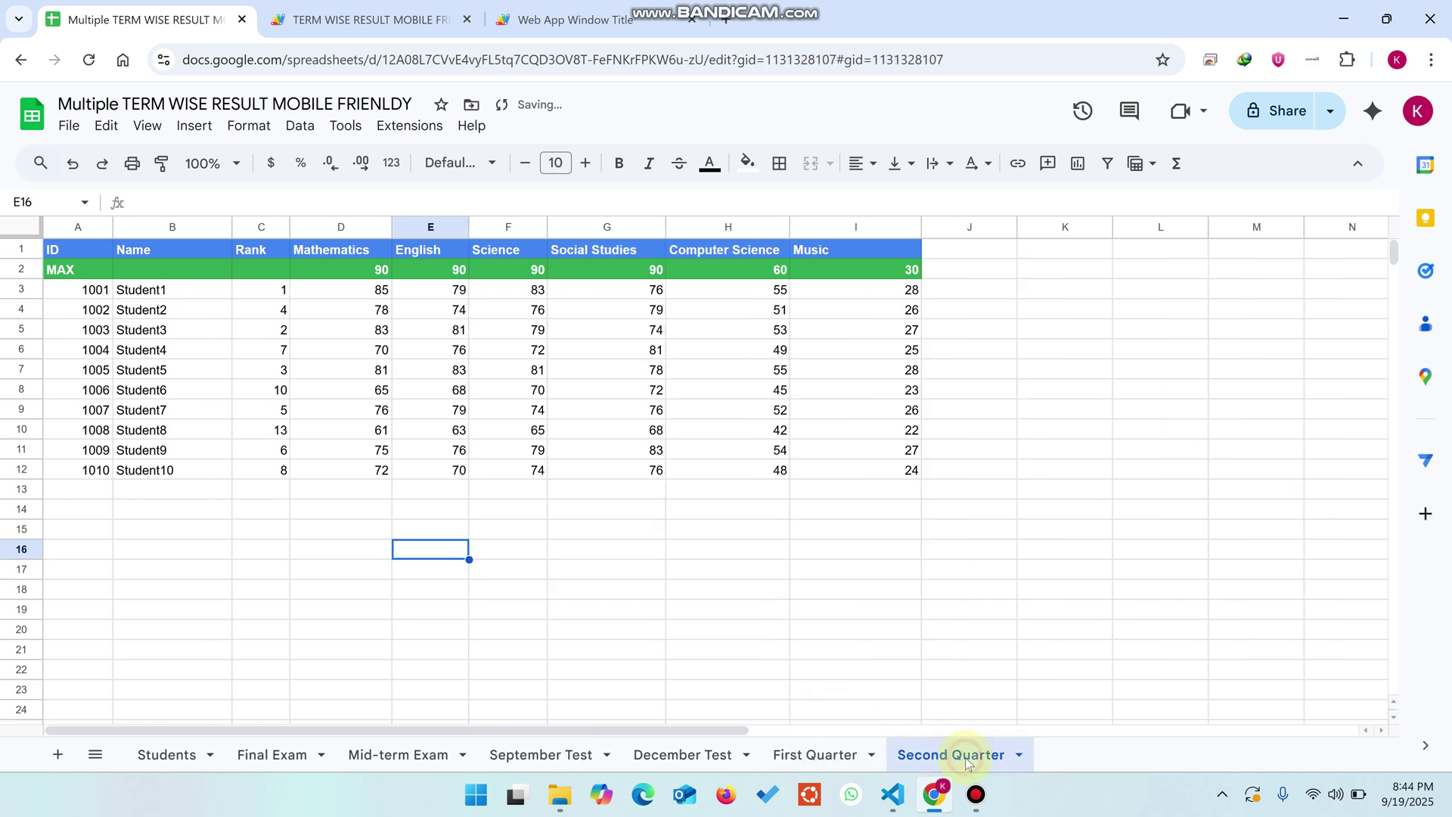
{"action": "right_click", "coordinate": [969, 763]}
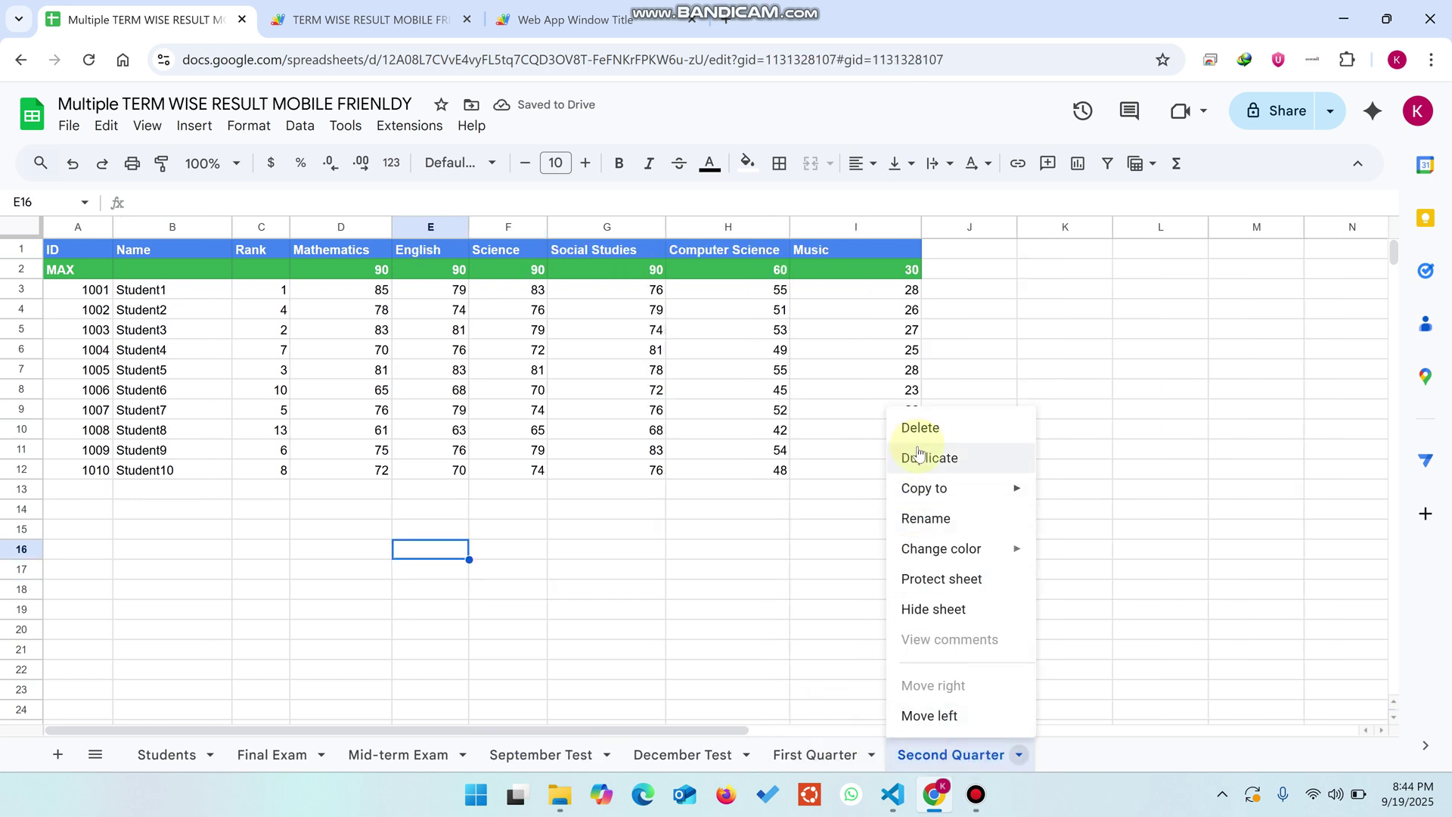
{"action": "left_click", "coordinate": [942, 463]}
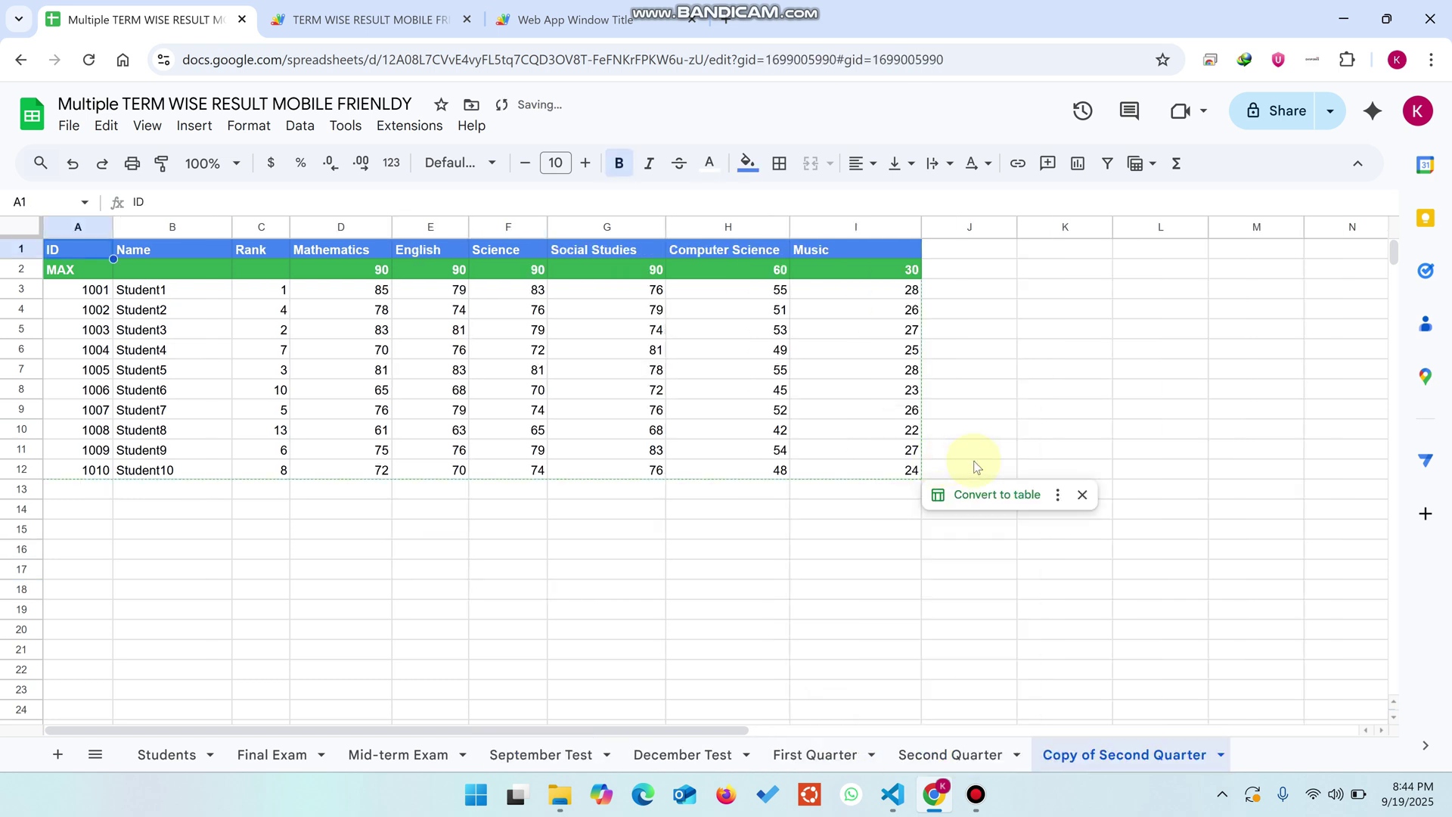
{"action": "left_click", "coordinate": [1295, 593]}
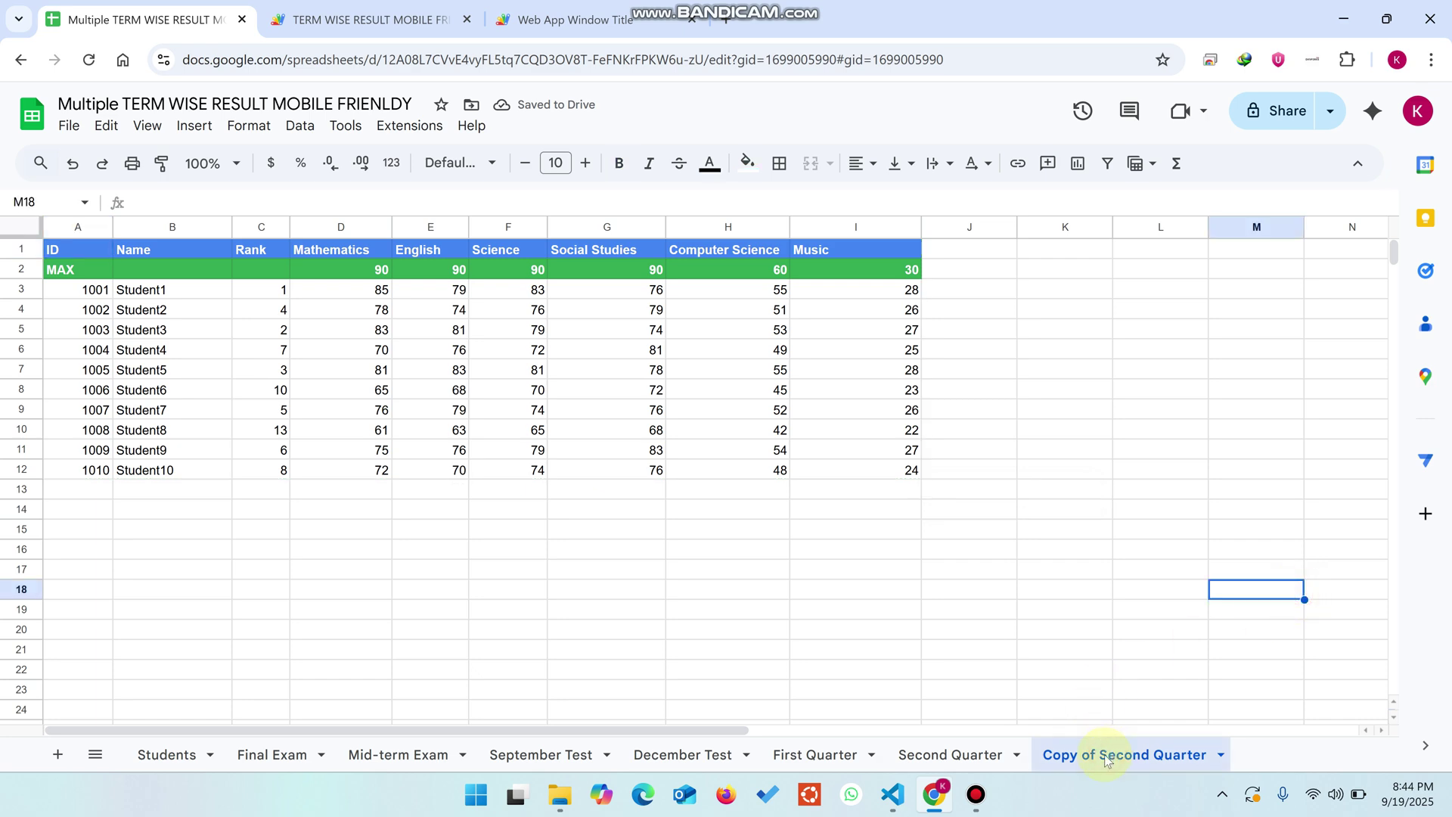
- Reload Student10's results in the result portal and check the examination results table for the duplicated Second Quarter exam
{"action": "left_click", "coordinate": [594, 19]}
{"action": "left_click", "coordinate": [1146, 444]}
{"action": "scroll", "coordinate": [1146, 446], "scroll_direction": "down", "scroll_amount": 10}
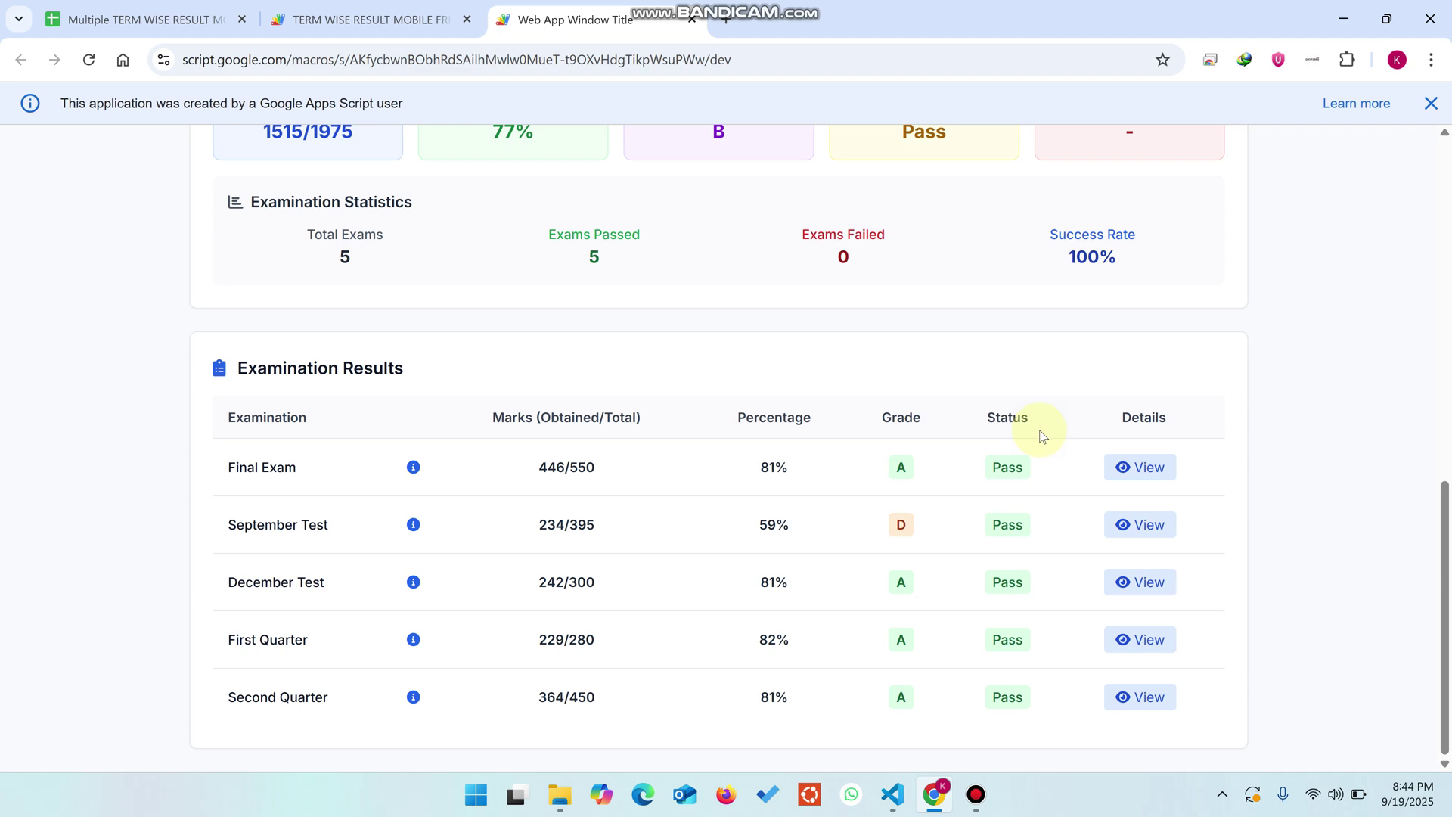
{"action": "scroll", "coordinate": [677, 569], "scroll_direction": "up", "scroll_amount": 10}
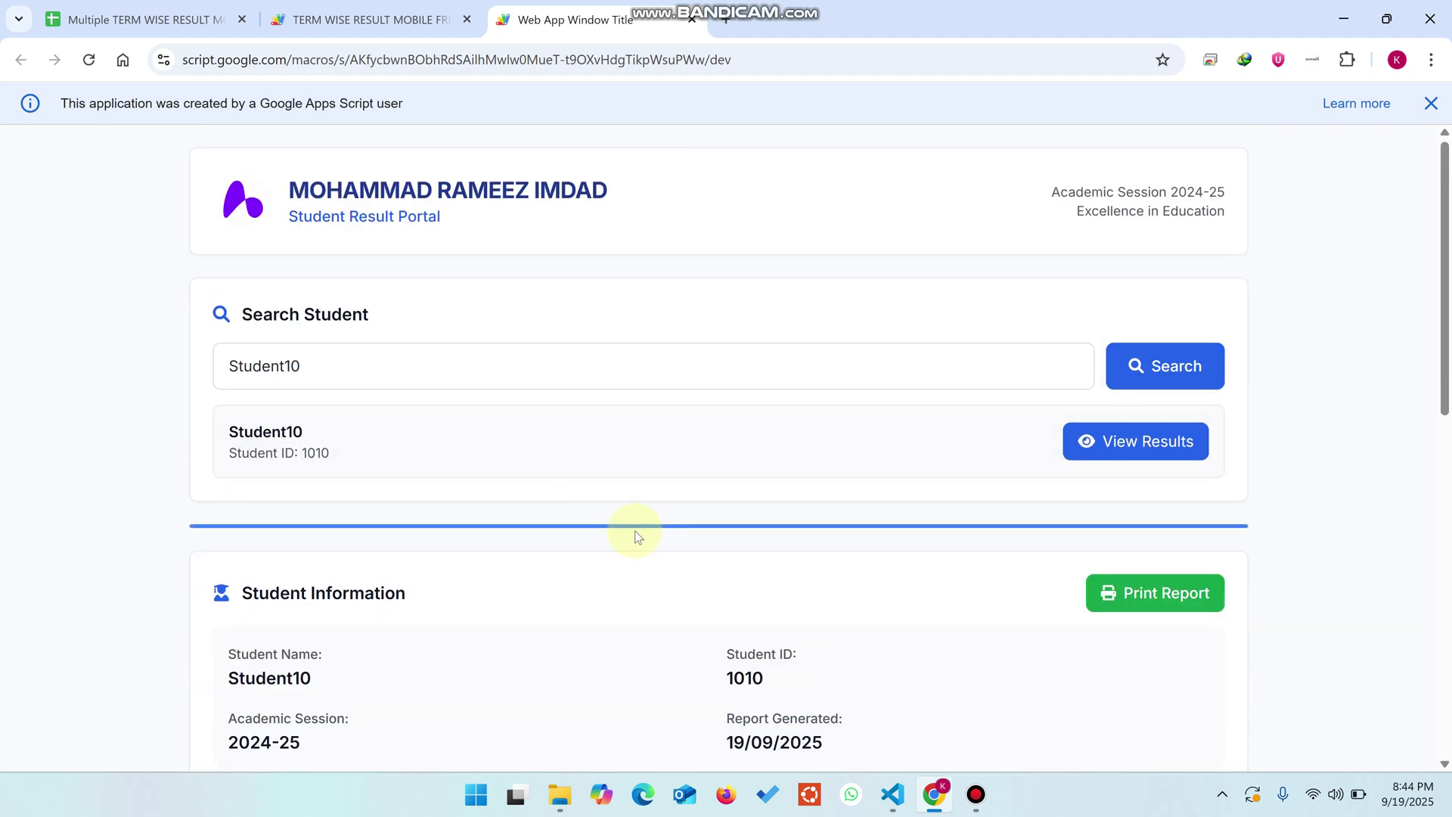
{"action": "scroll", "coordinate": [642, 525], "scroll_direction": "down", "scroll_amount": 10}
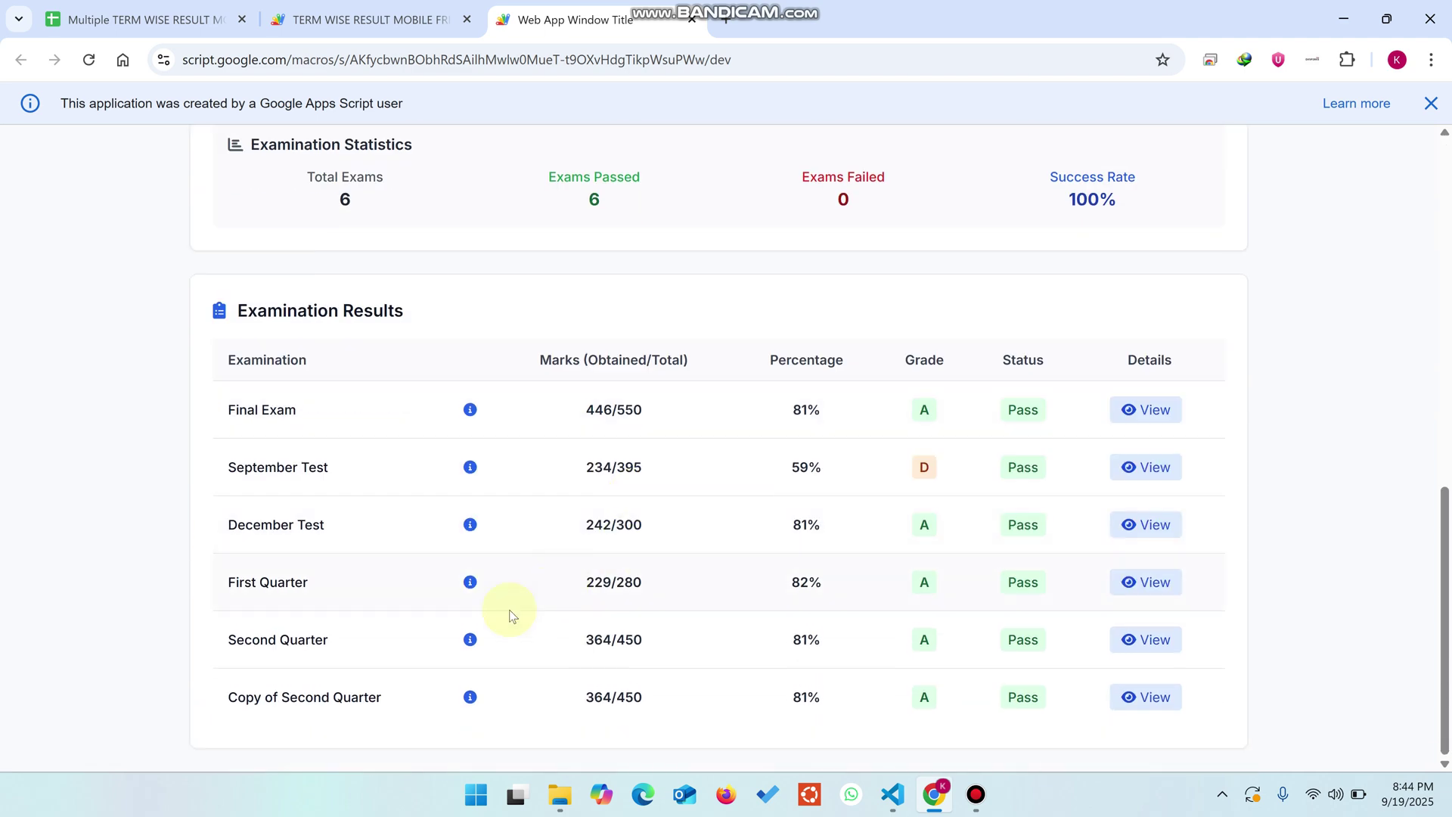
{"action": "left_click_drag", "start_coordinate": [389, 703], "coordinate": [232, 695]}
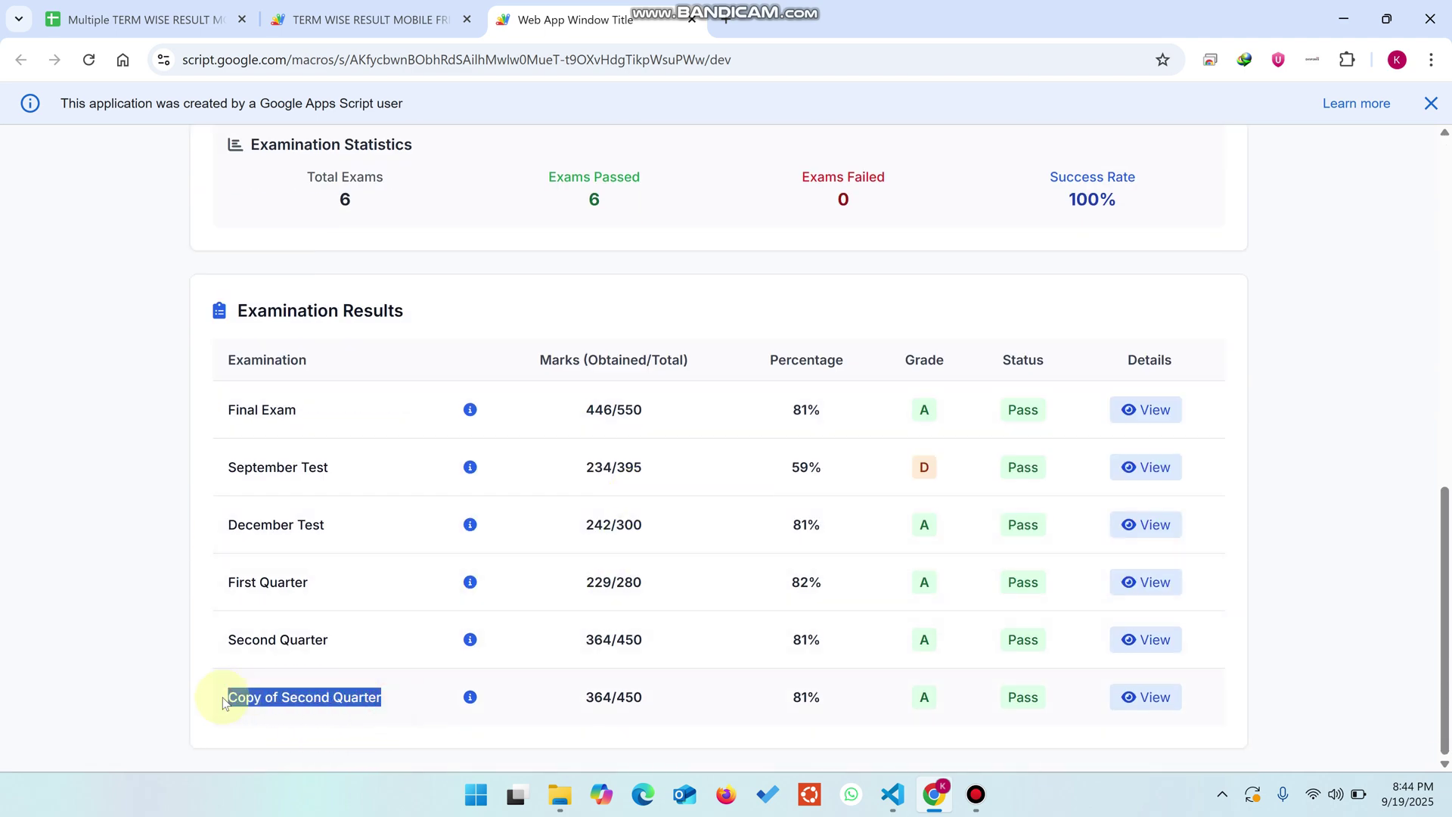
- Open the subject performance details for Copy of Second Quarter, review them, and close the details
{"action": "left_click", "coordinate": [1143, 698]}
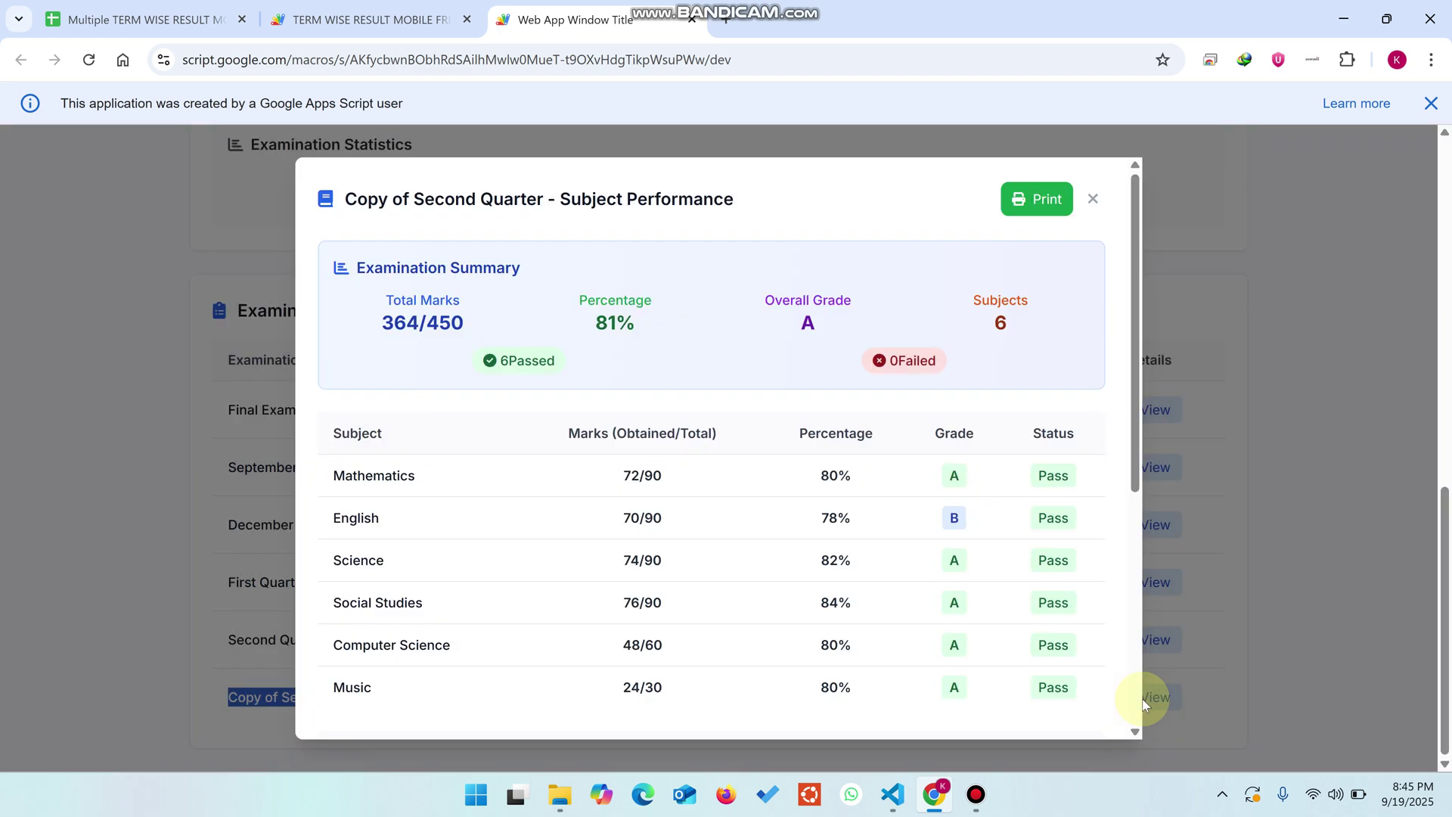
{"action": "scroll", "coordinate": [699, 433], "scroll_direction": "down", "scroll_amount": 5}
{"action": "scroll", "coordinate": [710, 428], "scroll_direction": "up", "scroll_amount": 10}
{"action": "left_click", "coordinate": [1096, 197]}
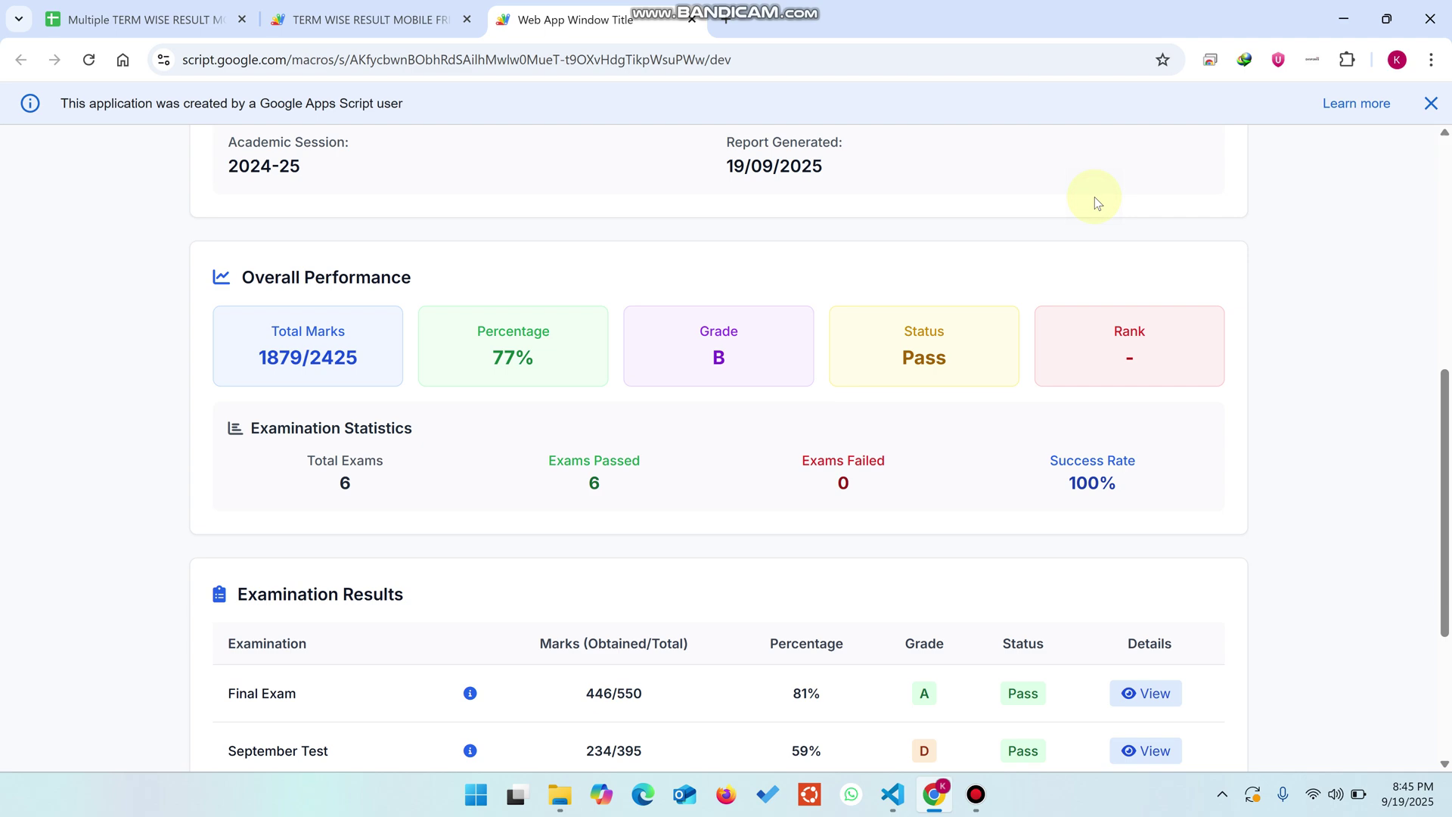
{"action": "scroll", "coordinate": [1169, 199], "scroll_direction": "up", "scroll_amount": 5}
{"action": "mouse_move", "coordinate": [787, 8]}
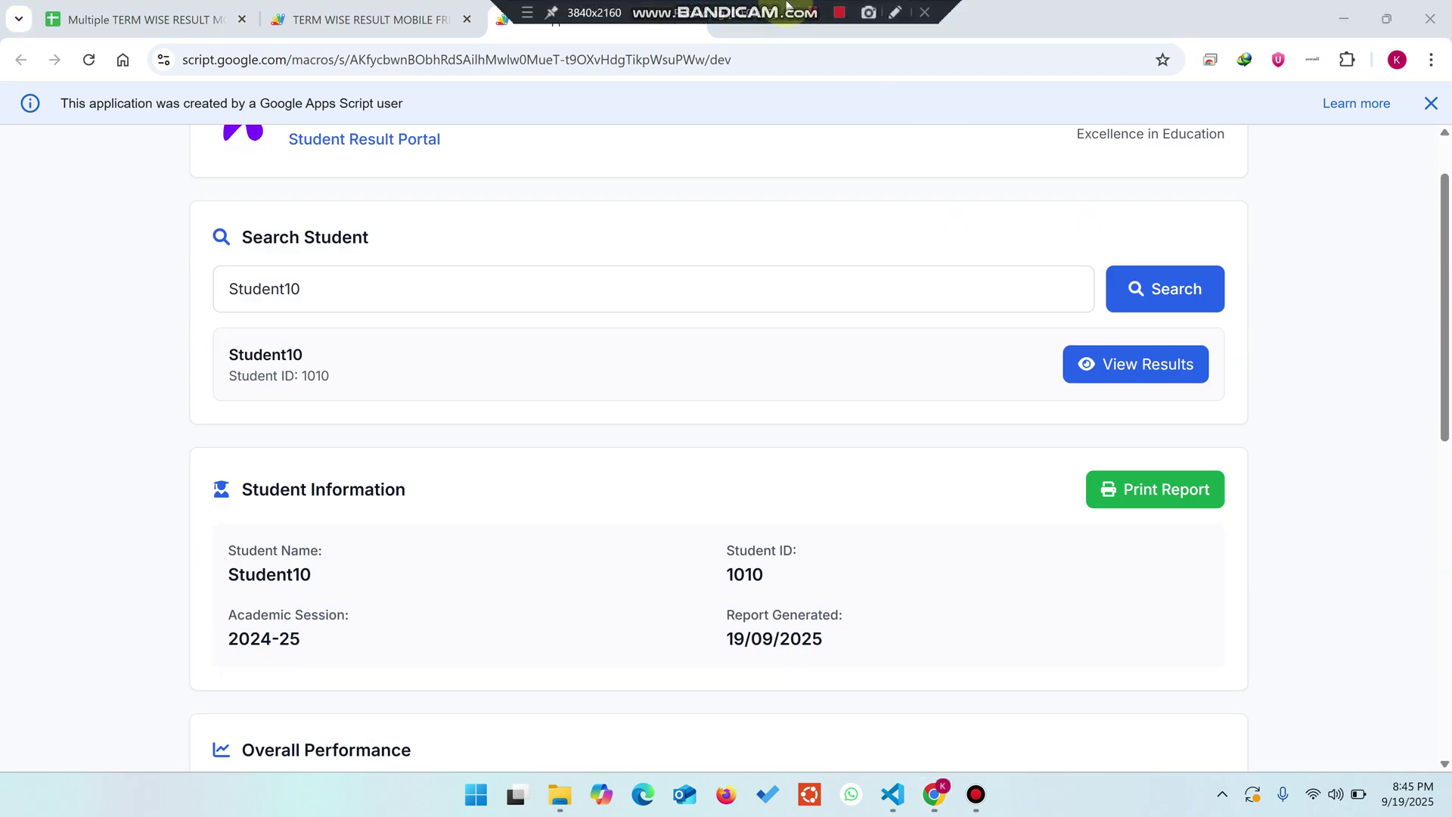
- In the spreadsheet's Copy of Second Quarter sheet, enter Student11's ID and name in row 13
{"action": "left_click", "coordinate": [172, 19]}
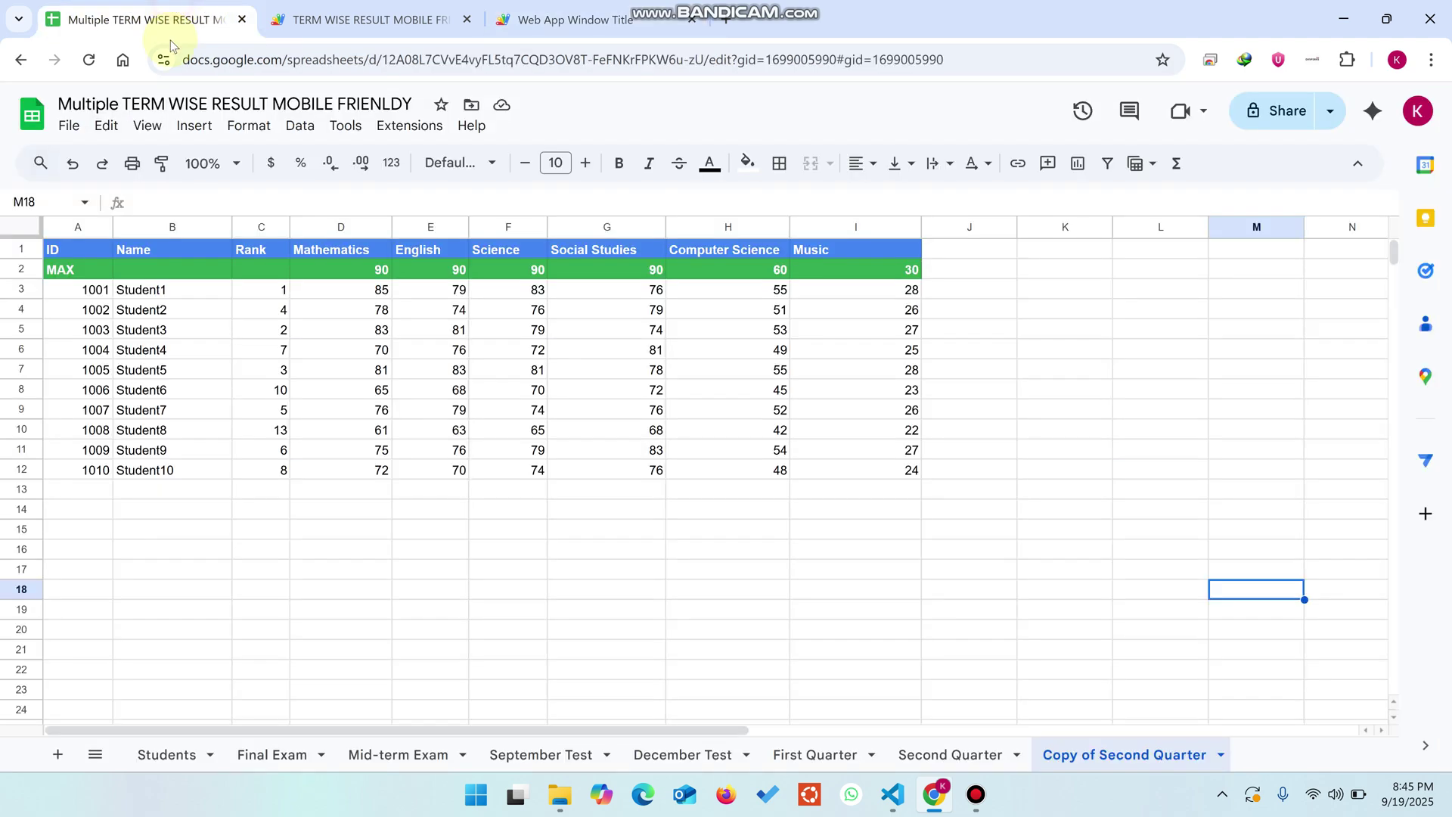
{"action": "left_click", "coordinate": [97, 495]}
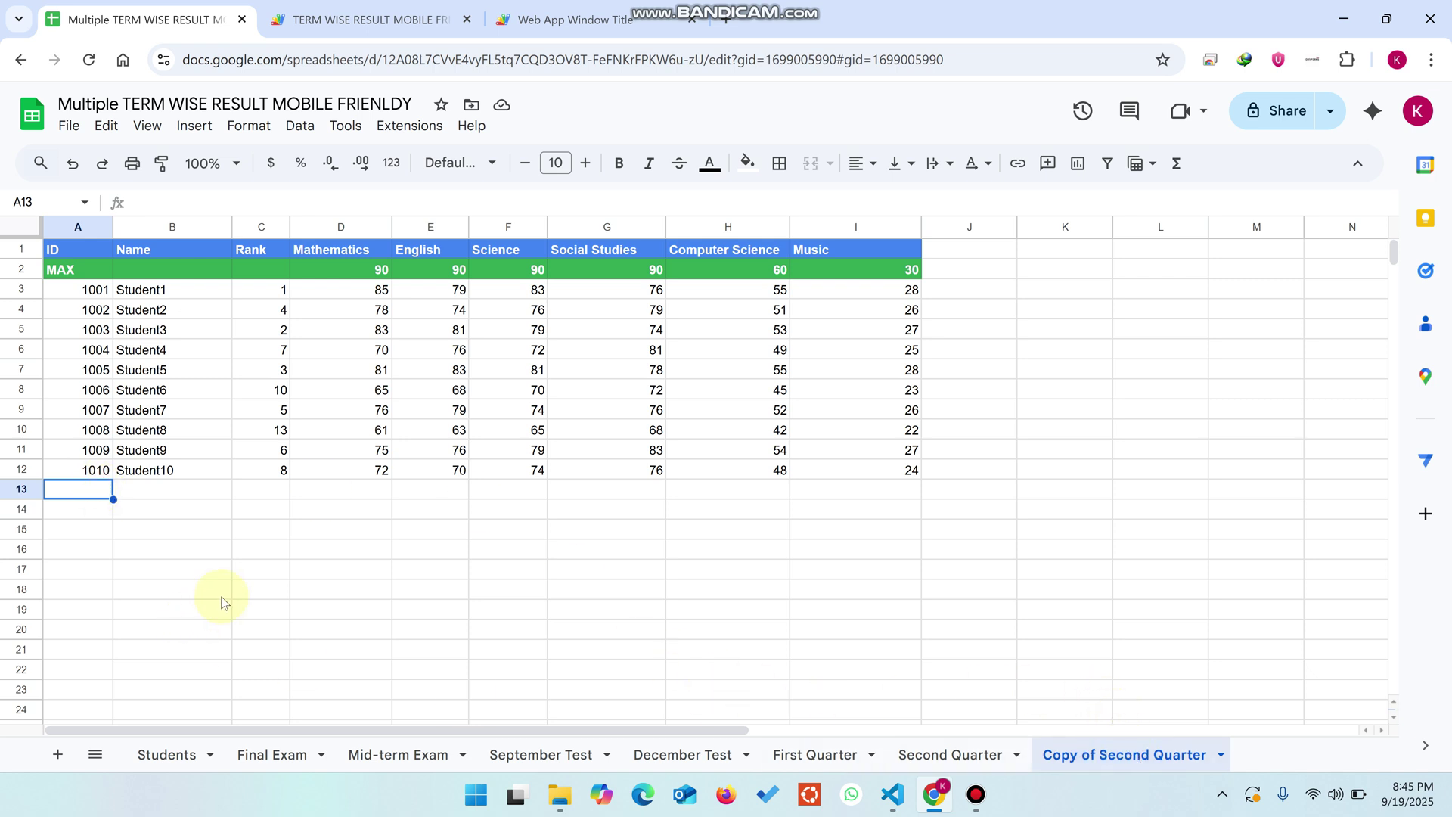
{"action": "type", "text": "1011\tStudent11"}
{"action": "left_click", "coordinate": [260, 605]}
- Copy Student10's rank and subject marks from row 12 into Student11's row 13
{"action": "left_click_drag", "start_coordinate": [271, 475], "coordinate": [913, 459]}
{"action": "key", "text": "ctrl+c"}
{"action": "left_click", "coordinate": [280, 492]}
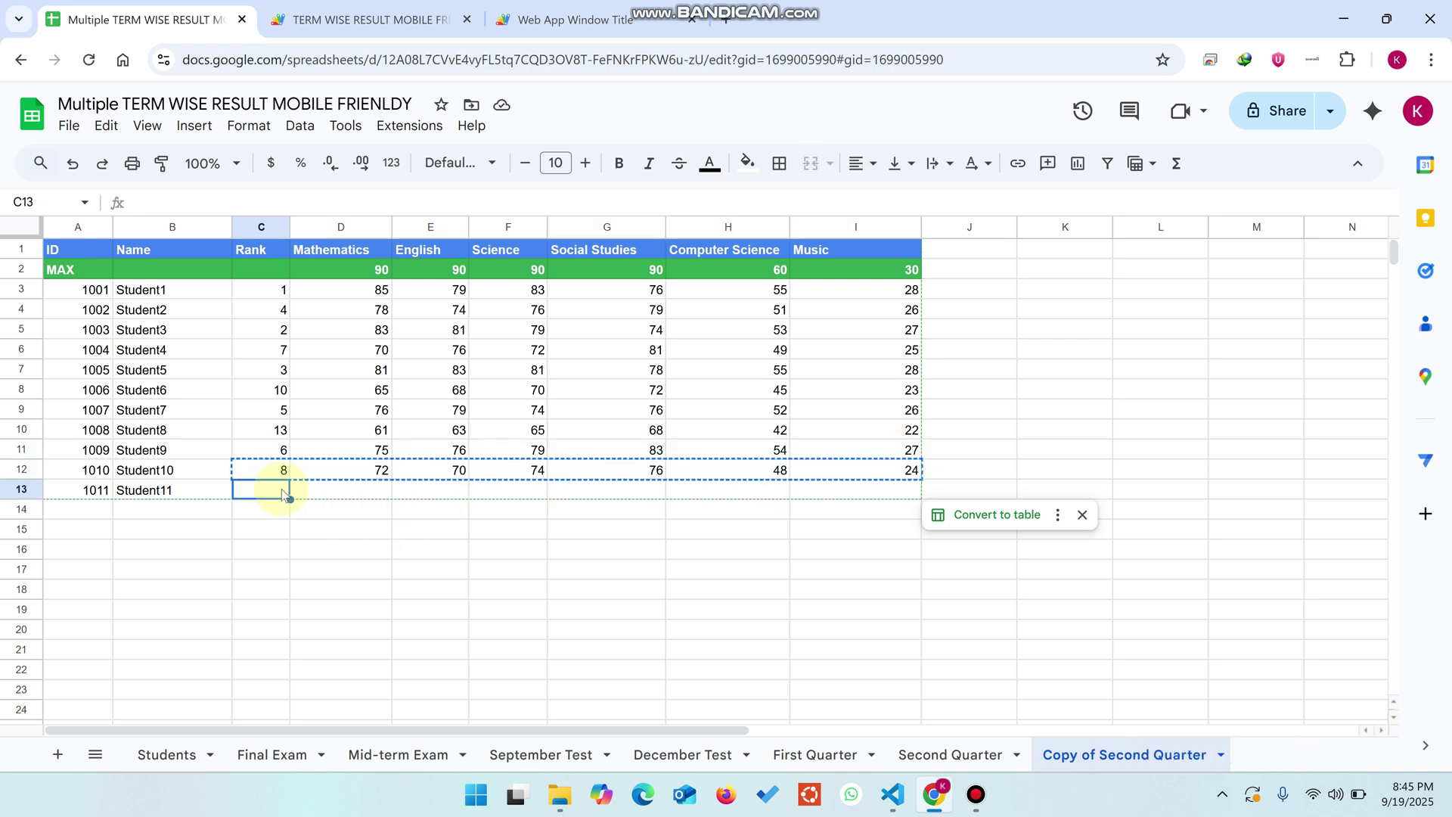
{"action": "key", "text": "ctrl+v"}
{"action": "left_click", "coordinate": [386, 574]}
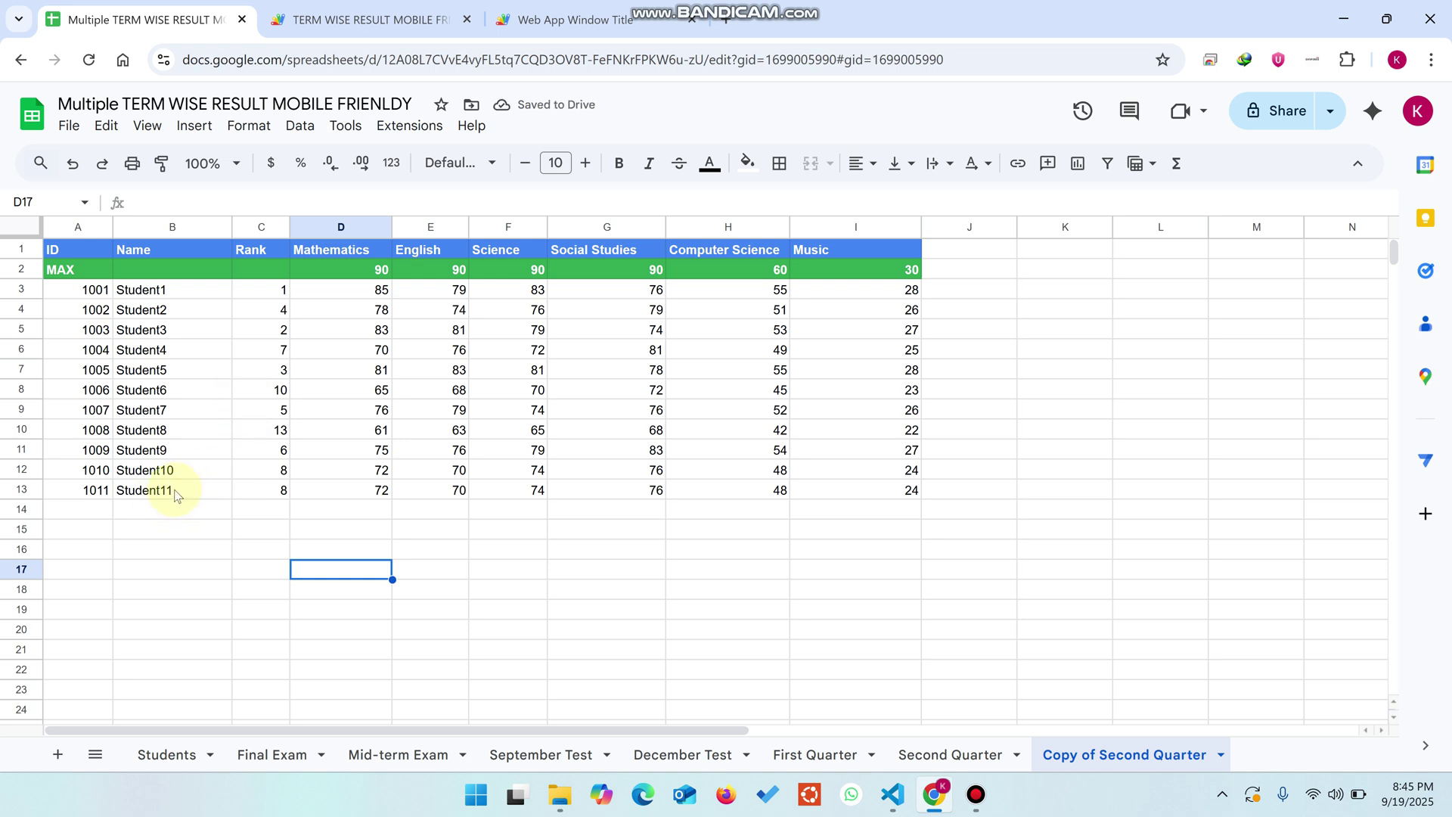
- Refresh the result portal, search for Student11 by student ID, and load that student's results
{"action": "left_click", "coordinate": [98, 493]}
{"action": "left_click", "coordinate": [556, 23]}
{"action": "left_click", "coordinate": [88, 62]}
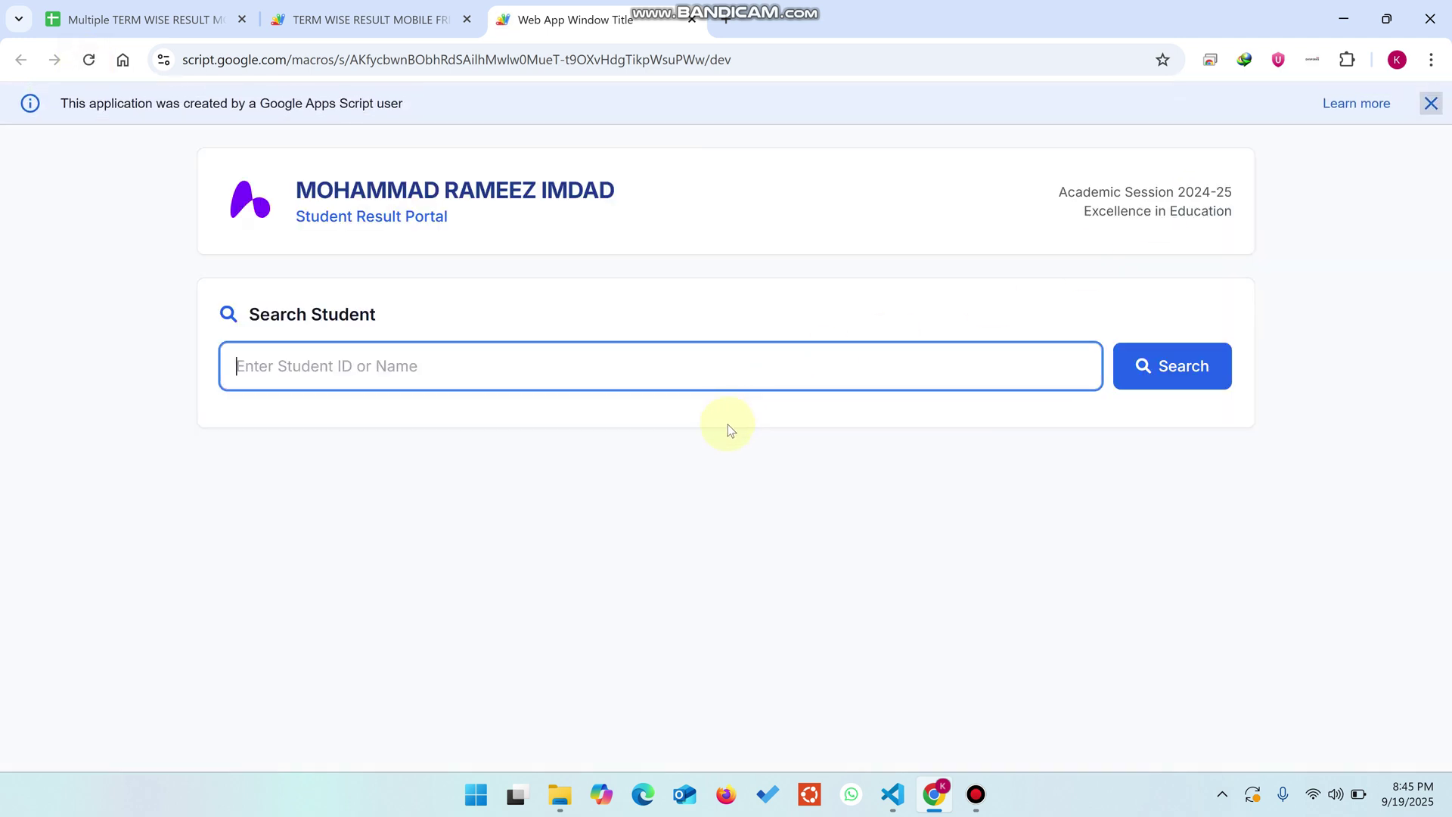
{"action": "left_click", "coordinate": [464, 370]}
{"action": "type", "text": "1011"}
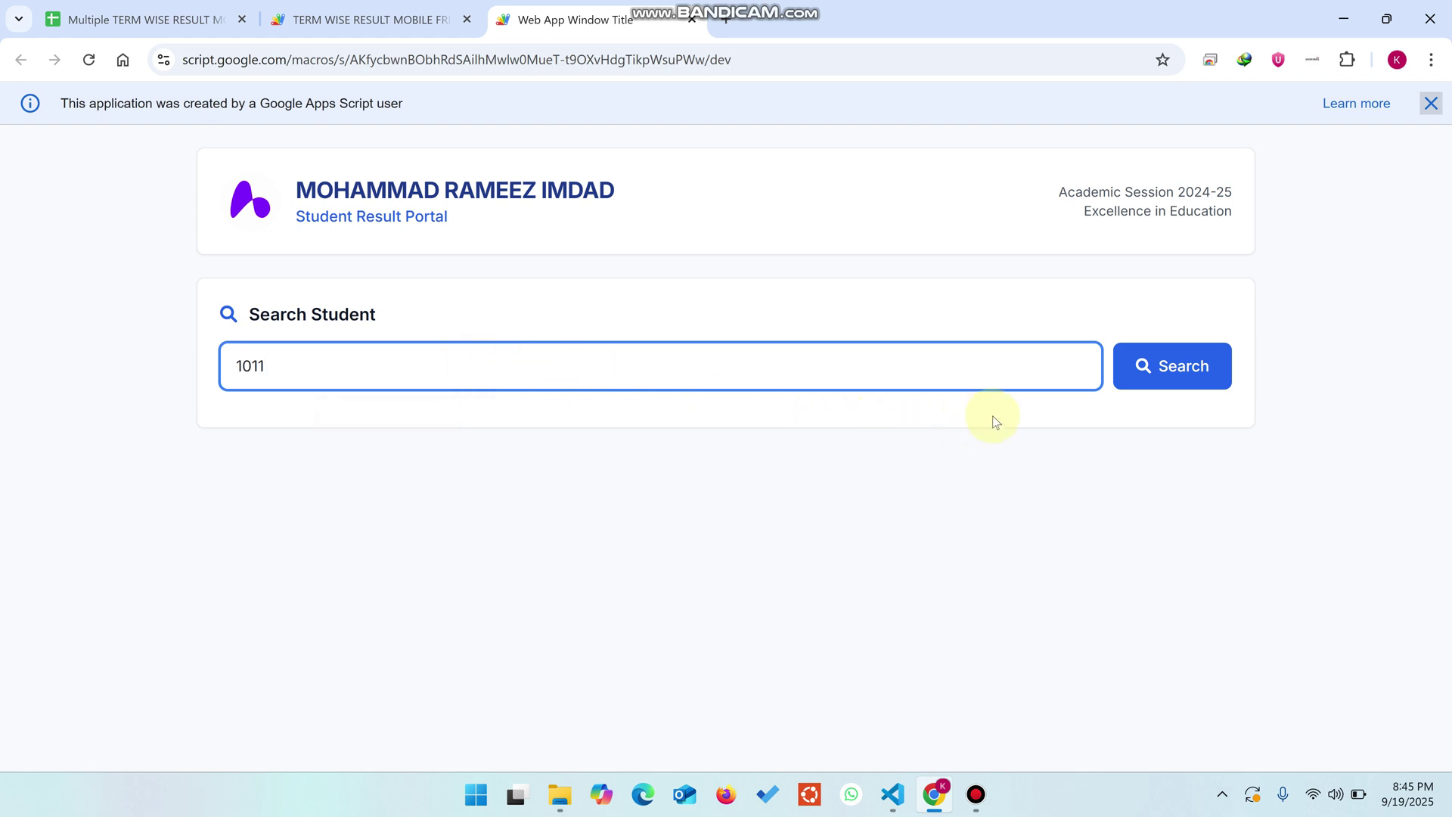
{"action": "left_click", "coordinate": [1180, 368]}
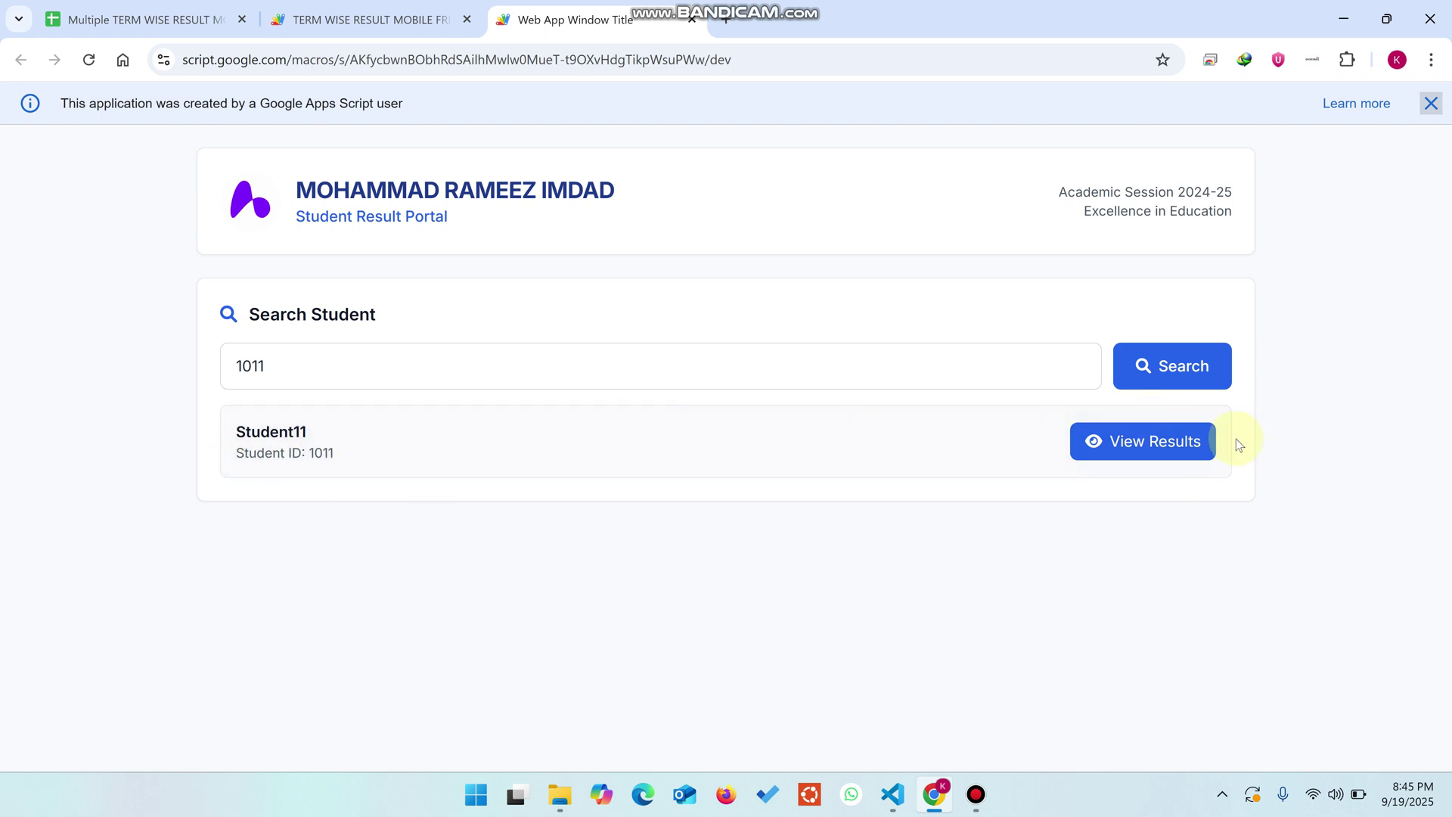
{"action": "left_click", "coordinate": [1188, 442]}
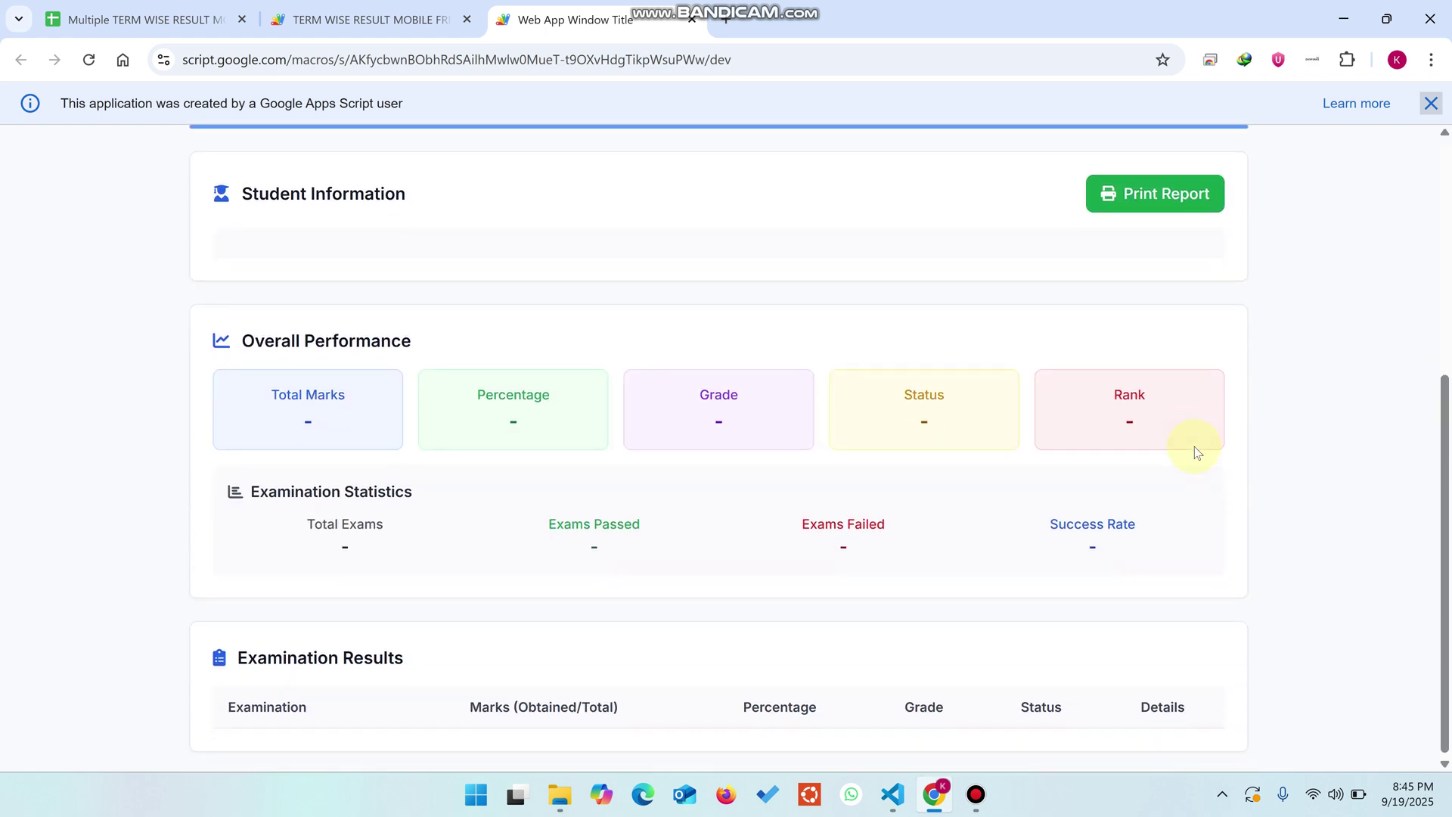
- Review Student11's results in the portal, and check that student's row 13 in the spreadsheet's September Test sheet
{"action": "scroll", "coordinate": [1104, 431], "scroll_direction": "up", "scroll_amount": 2}
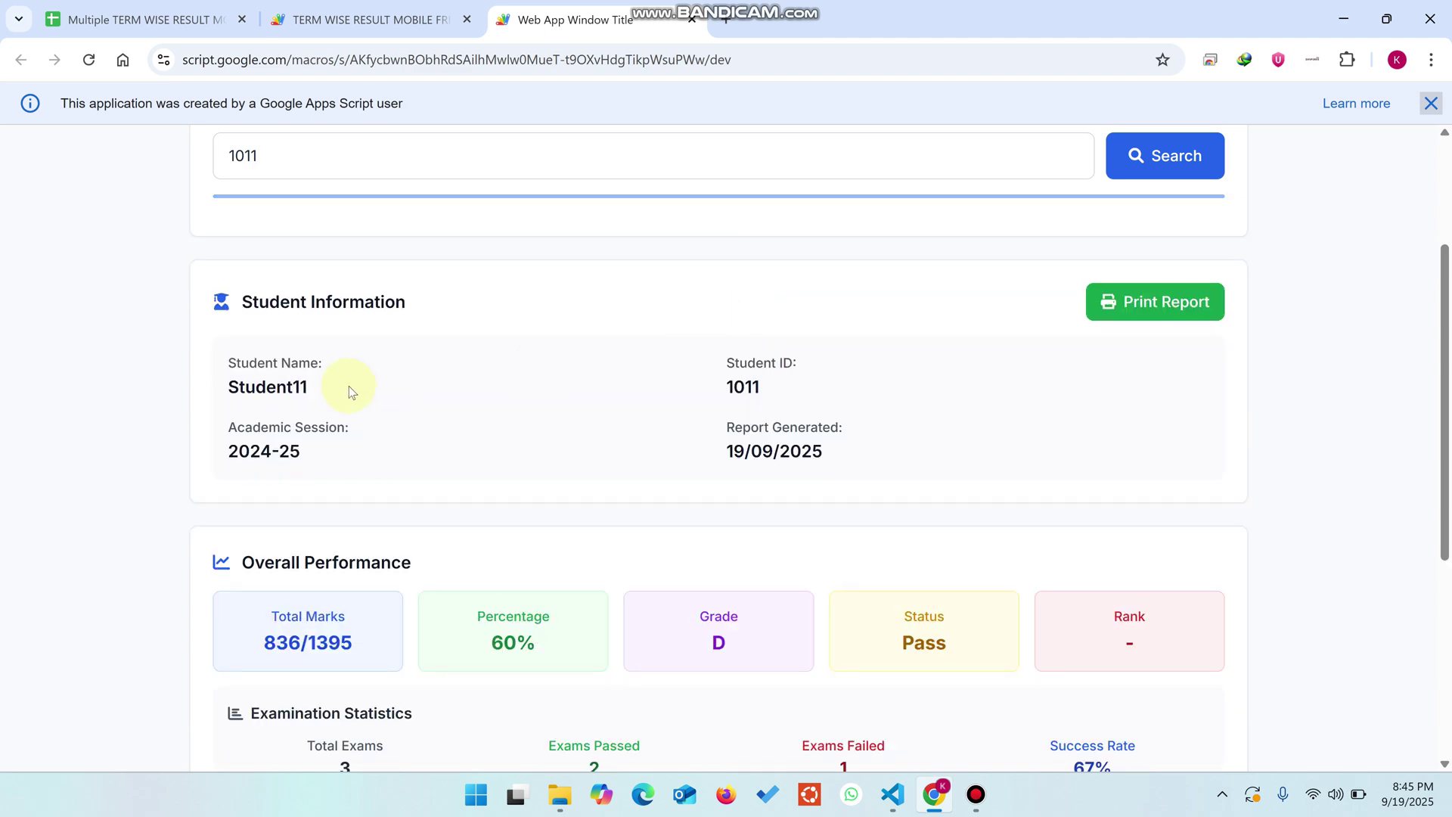
{"action": "scroll", "coordinate": [397, 380], "scroll_direction": "down", "scroll_amount": 5}
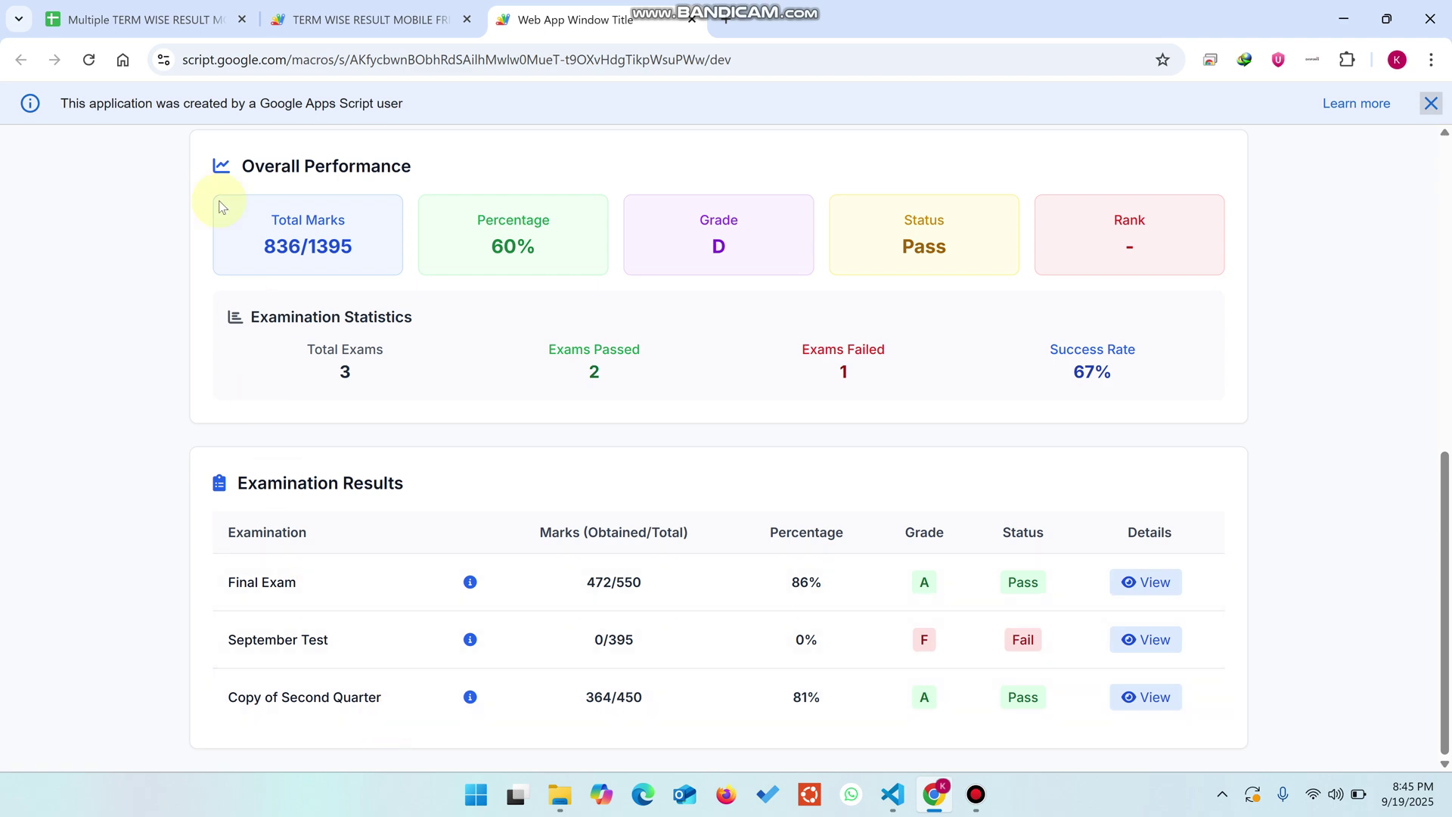
{"action": "left_click", "coordinate": [136, 19]}
{"action": "left_click", "coordinate": [560, 755]}
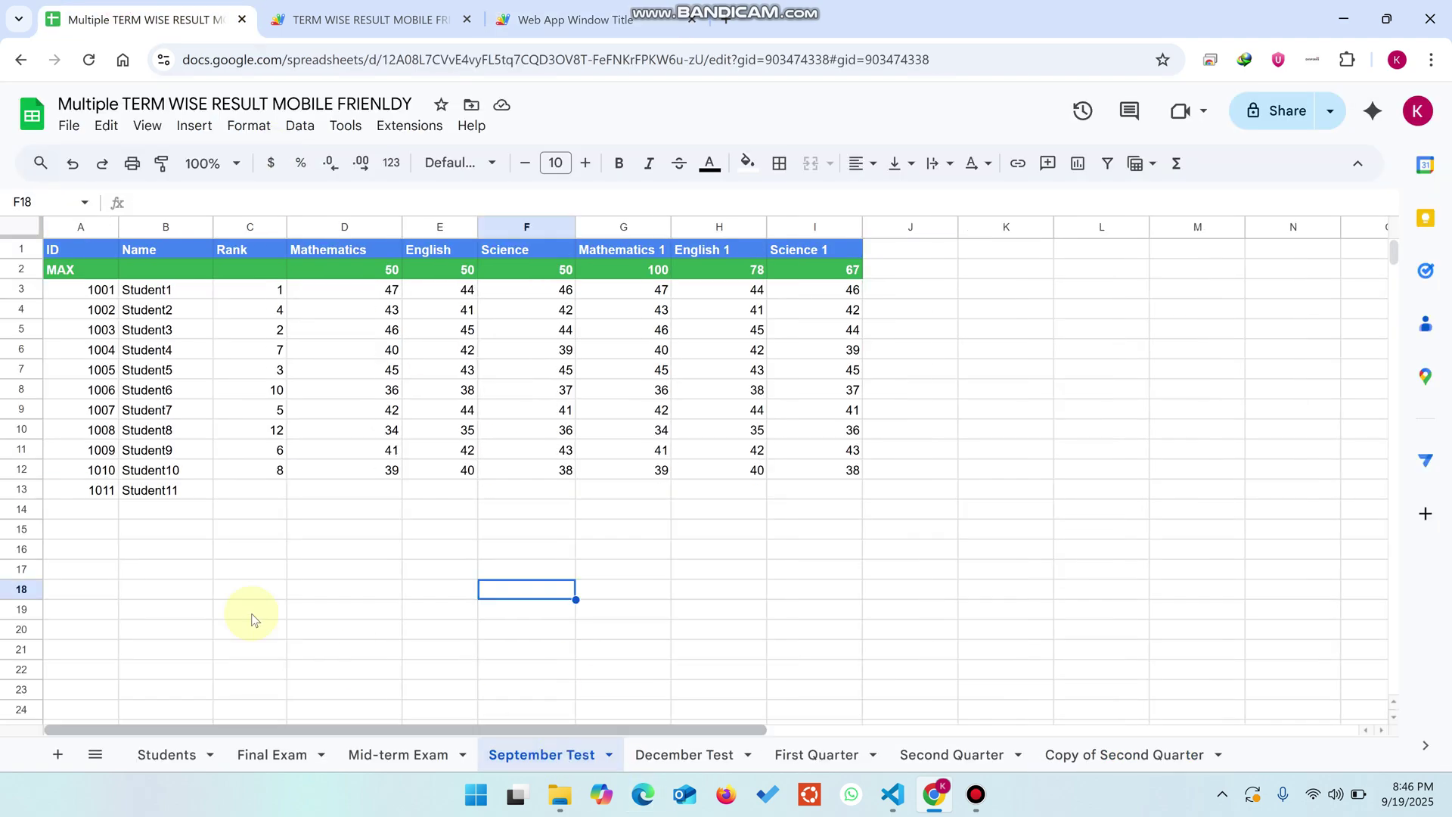
{"action": "left_click", "coordinate": [231, 492]}
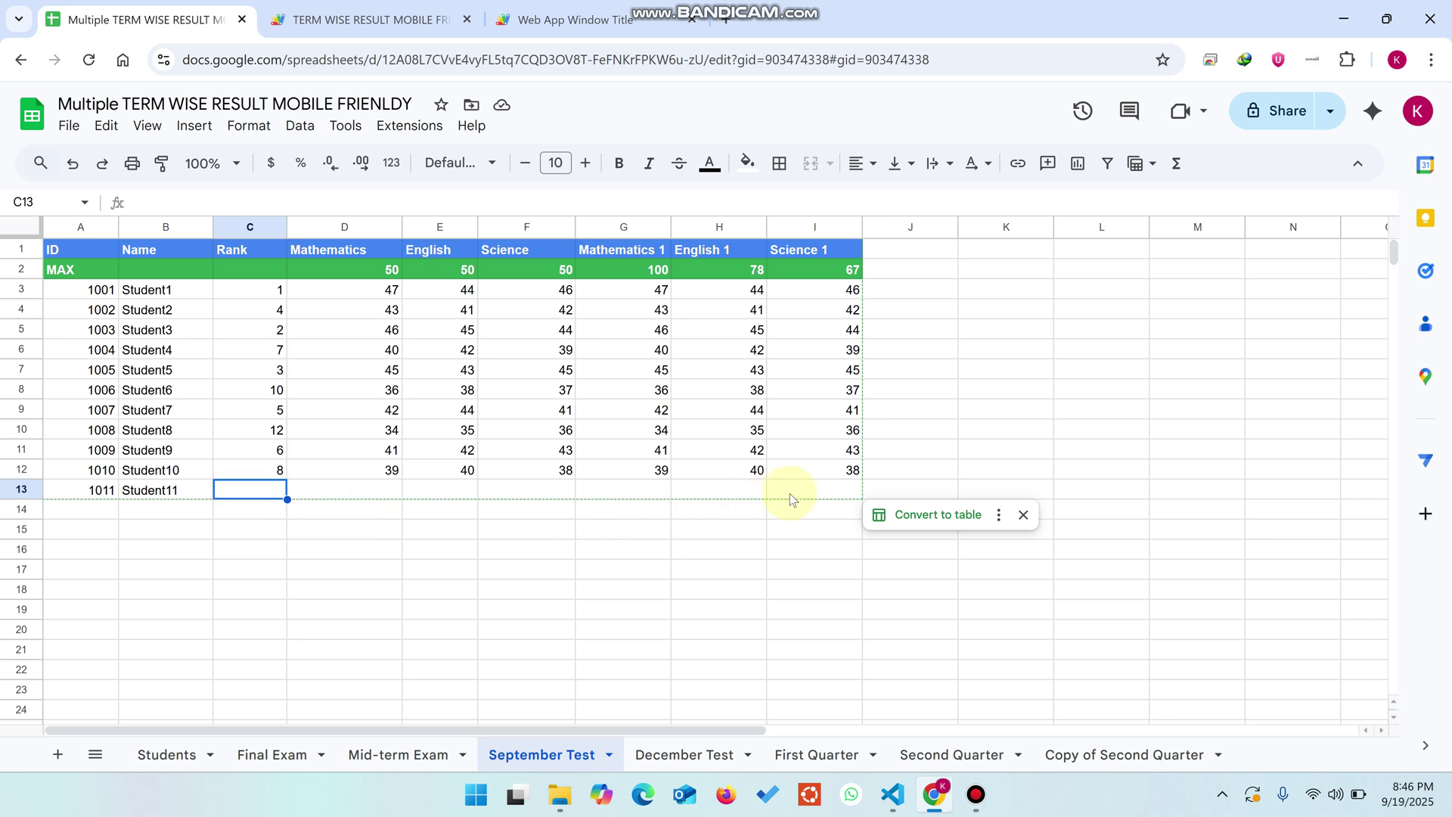
- In the Final Exam sheet, clear the names, ranks and marks in B13:I22 and all content in rows 14 to 22
{"action": "left_click", "coordinate": [272, 754]}
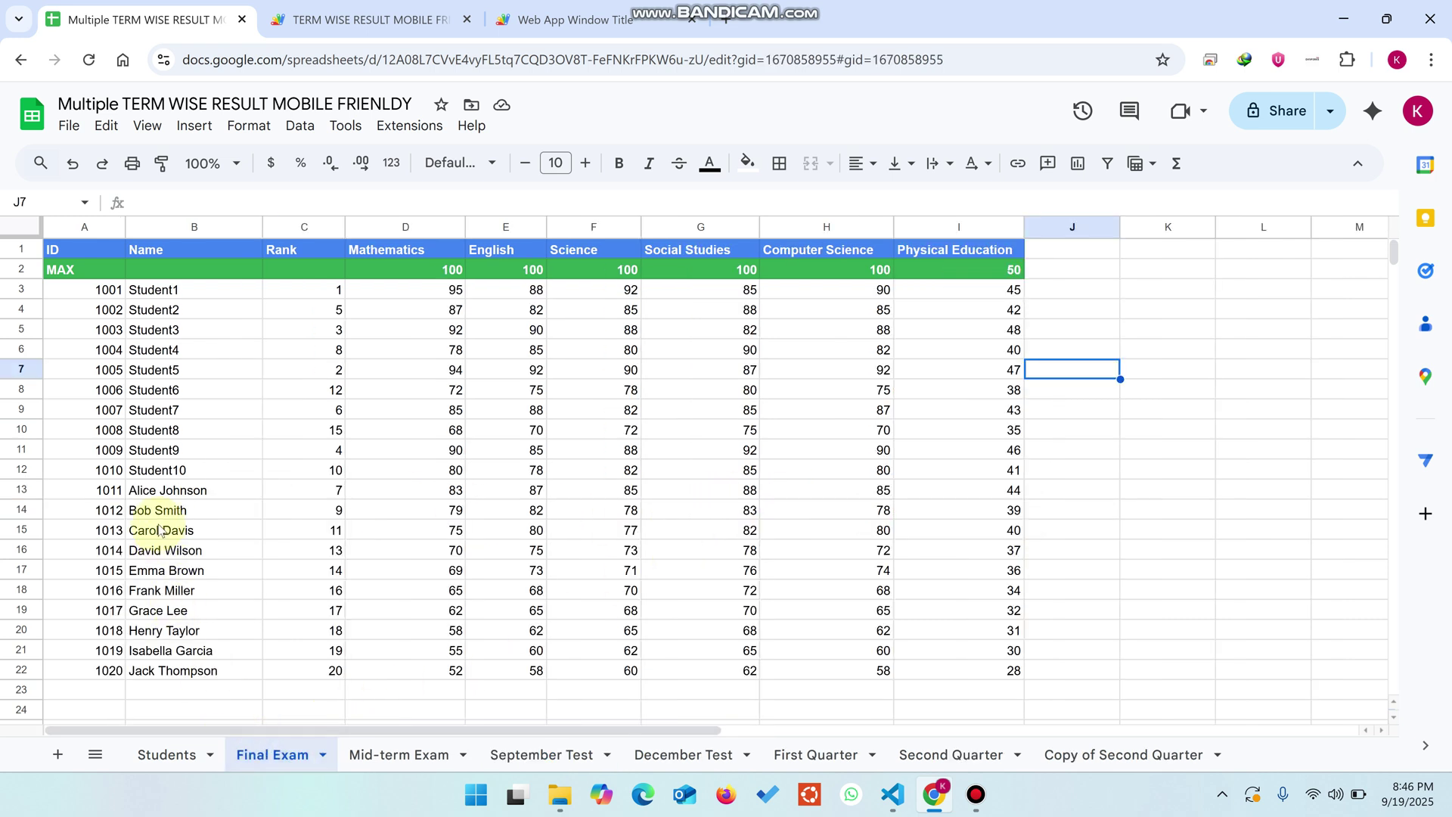
{"action": "left_click_drag", "start_coordinate": [136, 492], "coordinate": [974, 674]}
{"action": "key", "text": "Delete"}
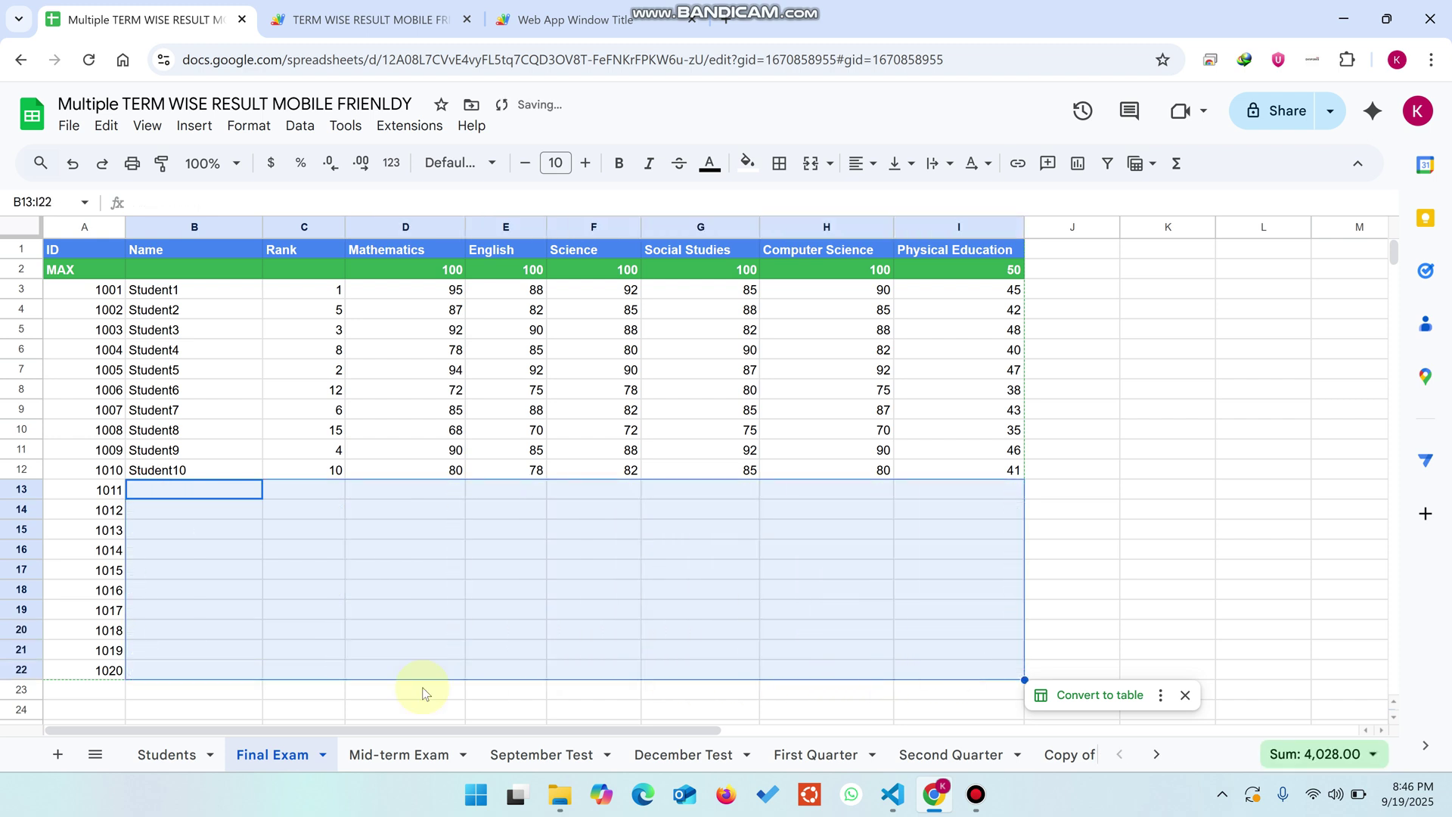
{"action": "left_click", "coordinate": [944, 591]}
{"action": "left_click_drag", "start_coordinate": [1068, 669], "coordinate": [133, 541]}
{"action": "key", "text": "Delete"}
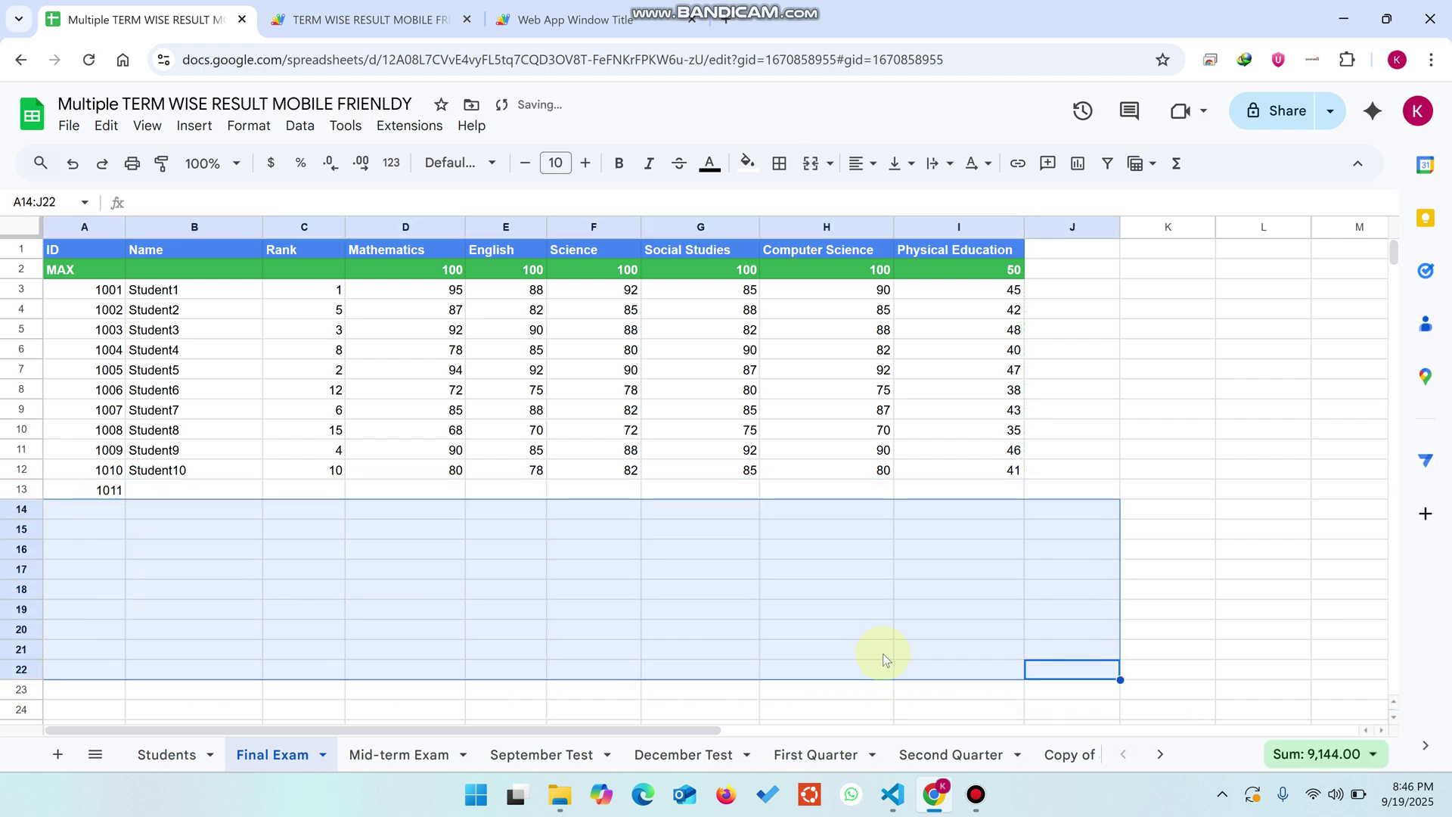
{"action": "left_click", "coordinate": [1146, 390]}
{"action": "left_click", "coordinate": [606, 8]}
{"action": "scroll", "coordinate": [778, 454], "scroll_direction": "up", "scroll_amount": 10}
{"action": "left_click", "coordinate": [153, 6]}
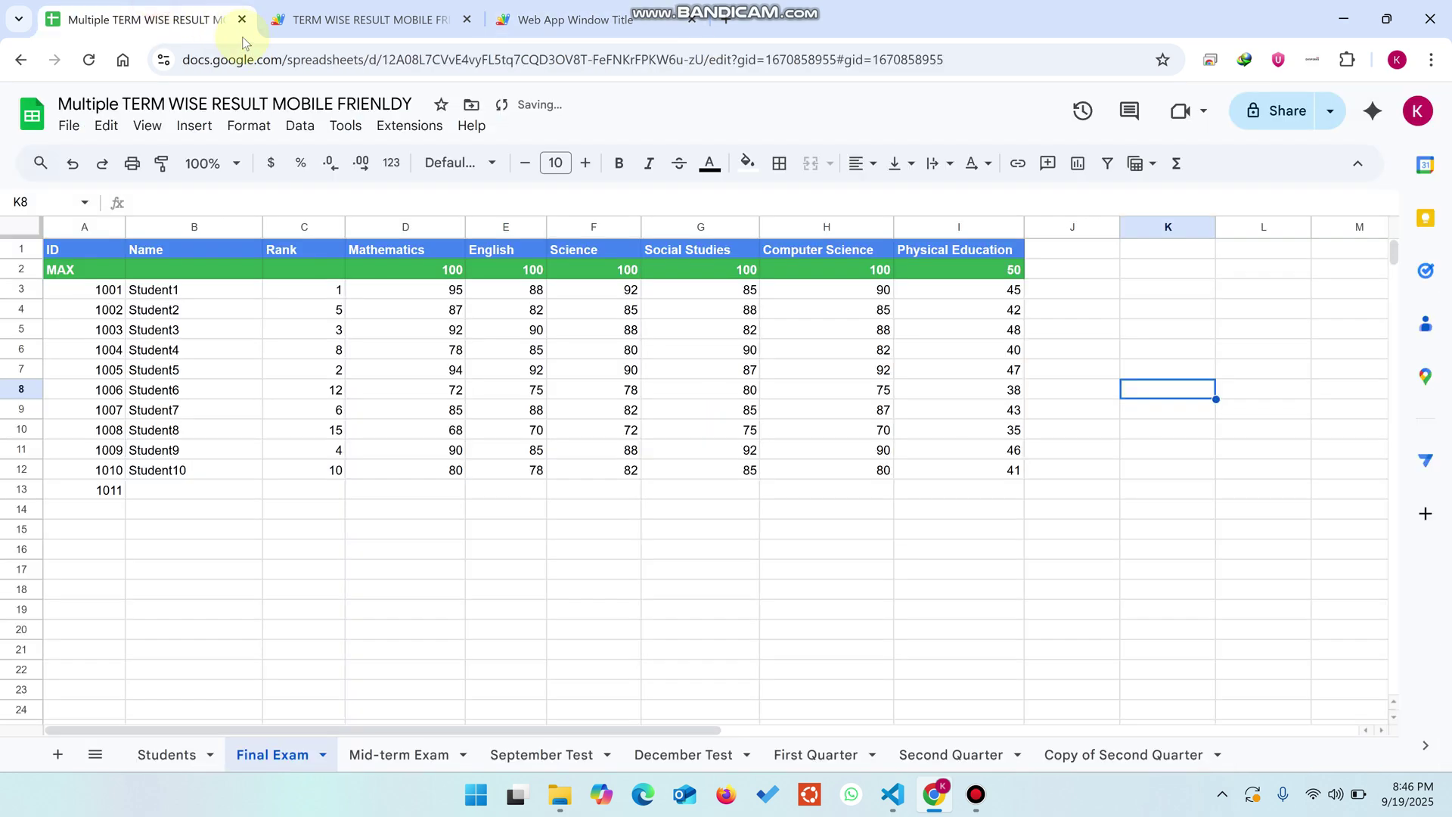
- Make a copy of the result spreadsheet by opening its URL in a new tab with the ending after the document ID replaced by copy
{"action": "left_click", "coordinate": [378, 60]}
{"action": "key", "text": "ctrl+c"}
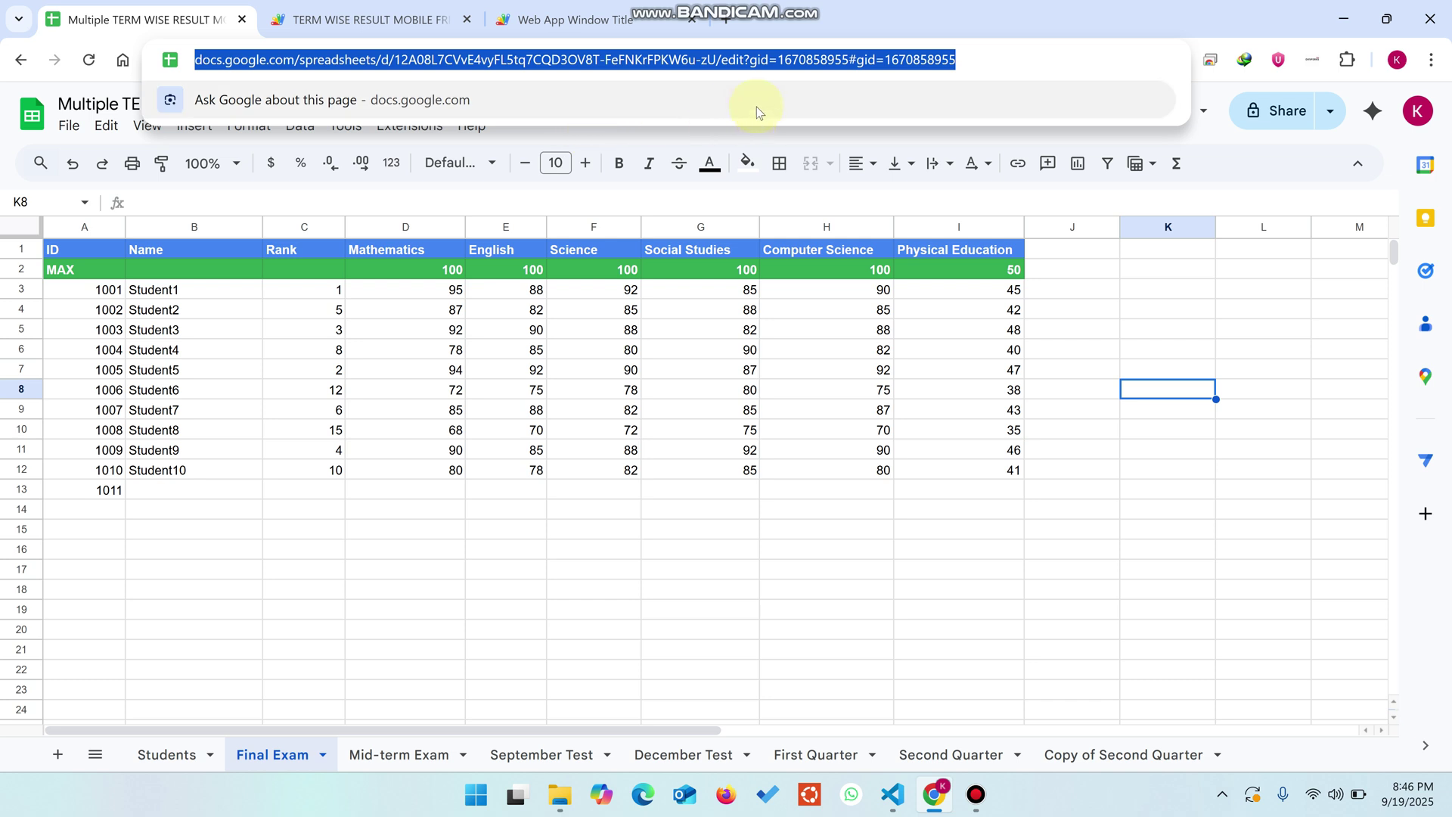
{"action": "left_click", "coordinate": [726, 19]}
{"action": "key", "text": "ctrl+v"}
{"action": "left_click_drag", "start_coordinate": [1040, 59], "coordinate": [768, 65]}
{"action": "type", "text": "copy"}
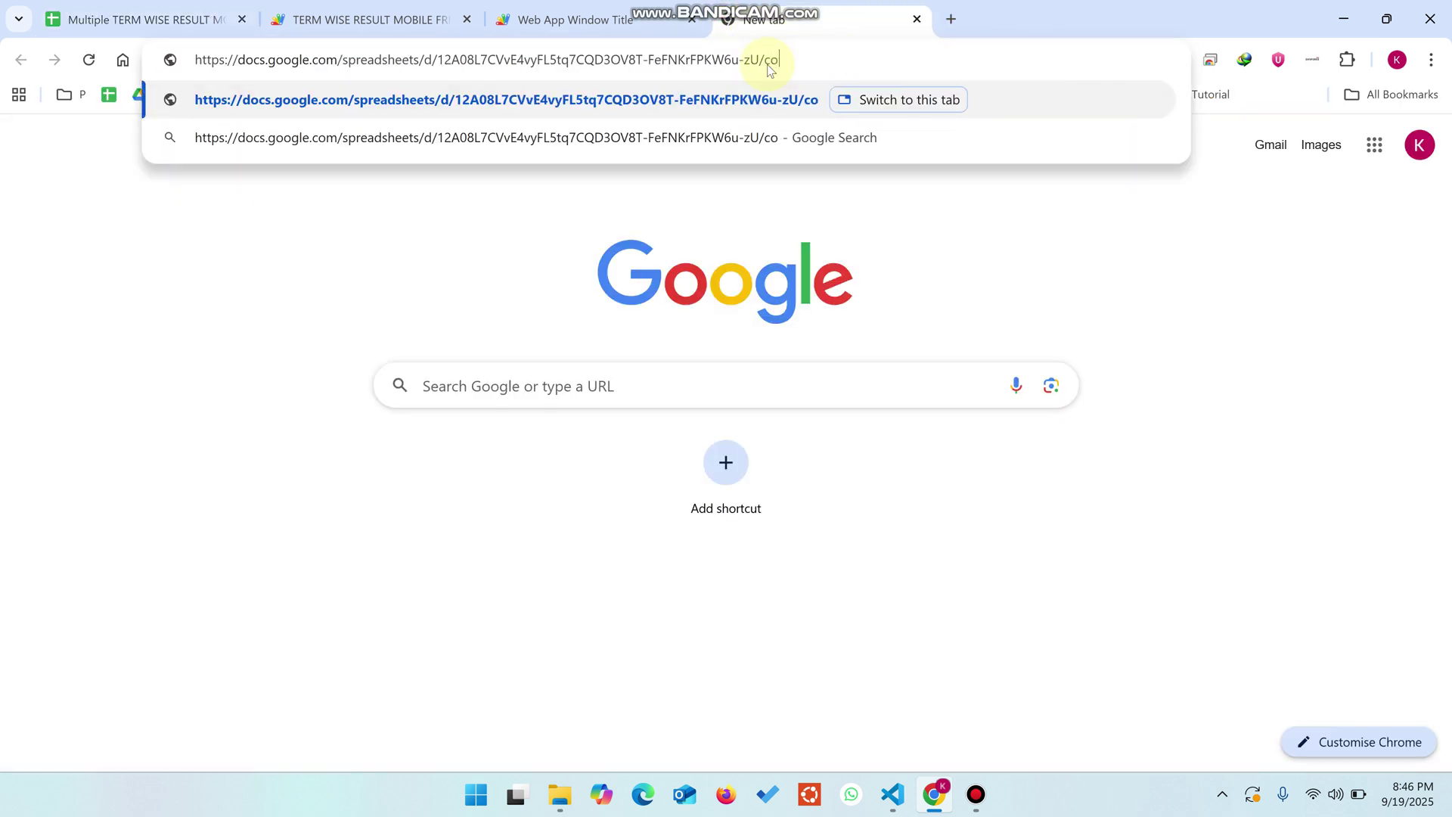
{"action": "key", "text": "Return"}
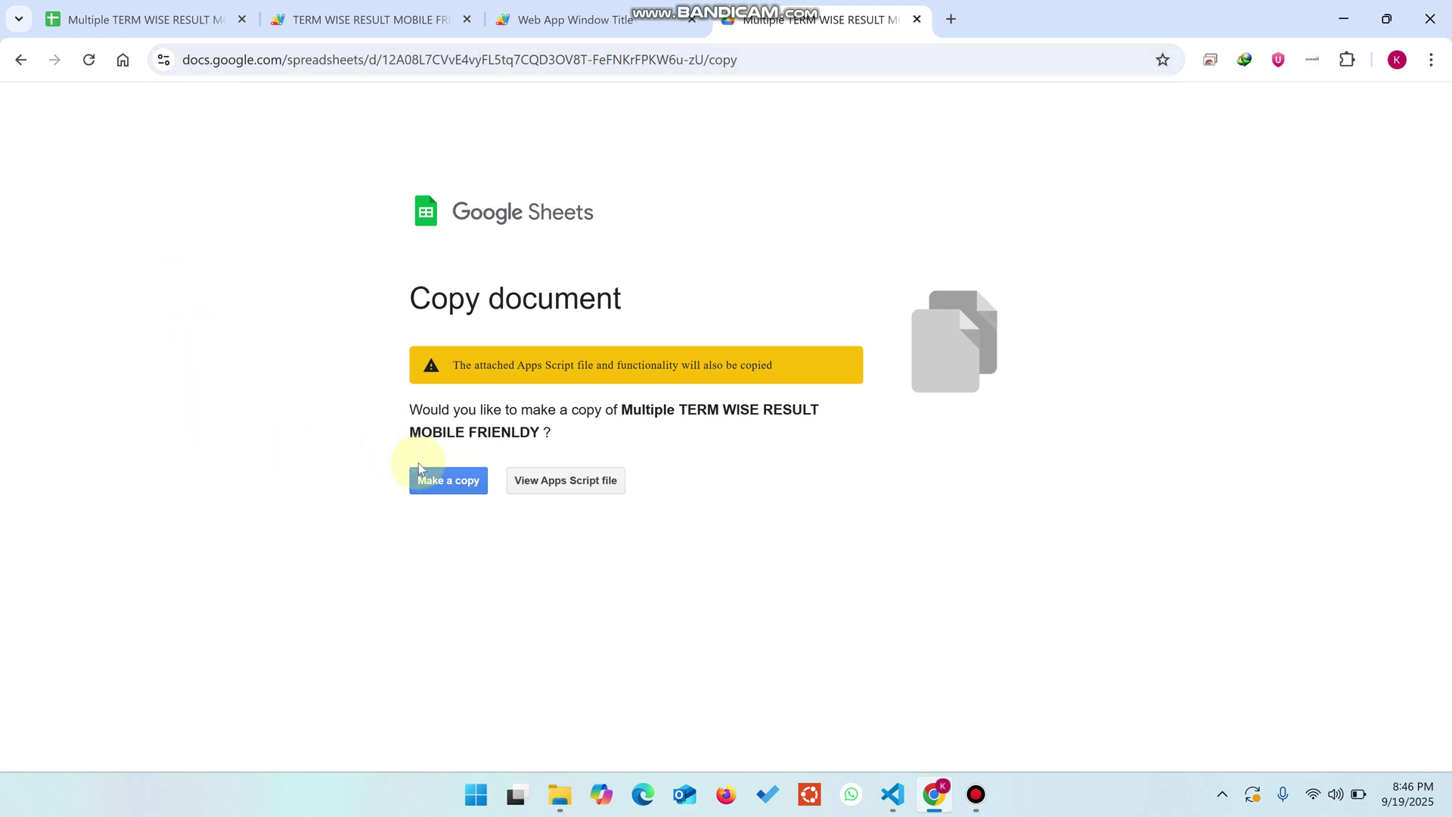
{"action": "left_click", "coordinate": [452, 484]}
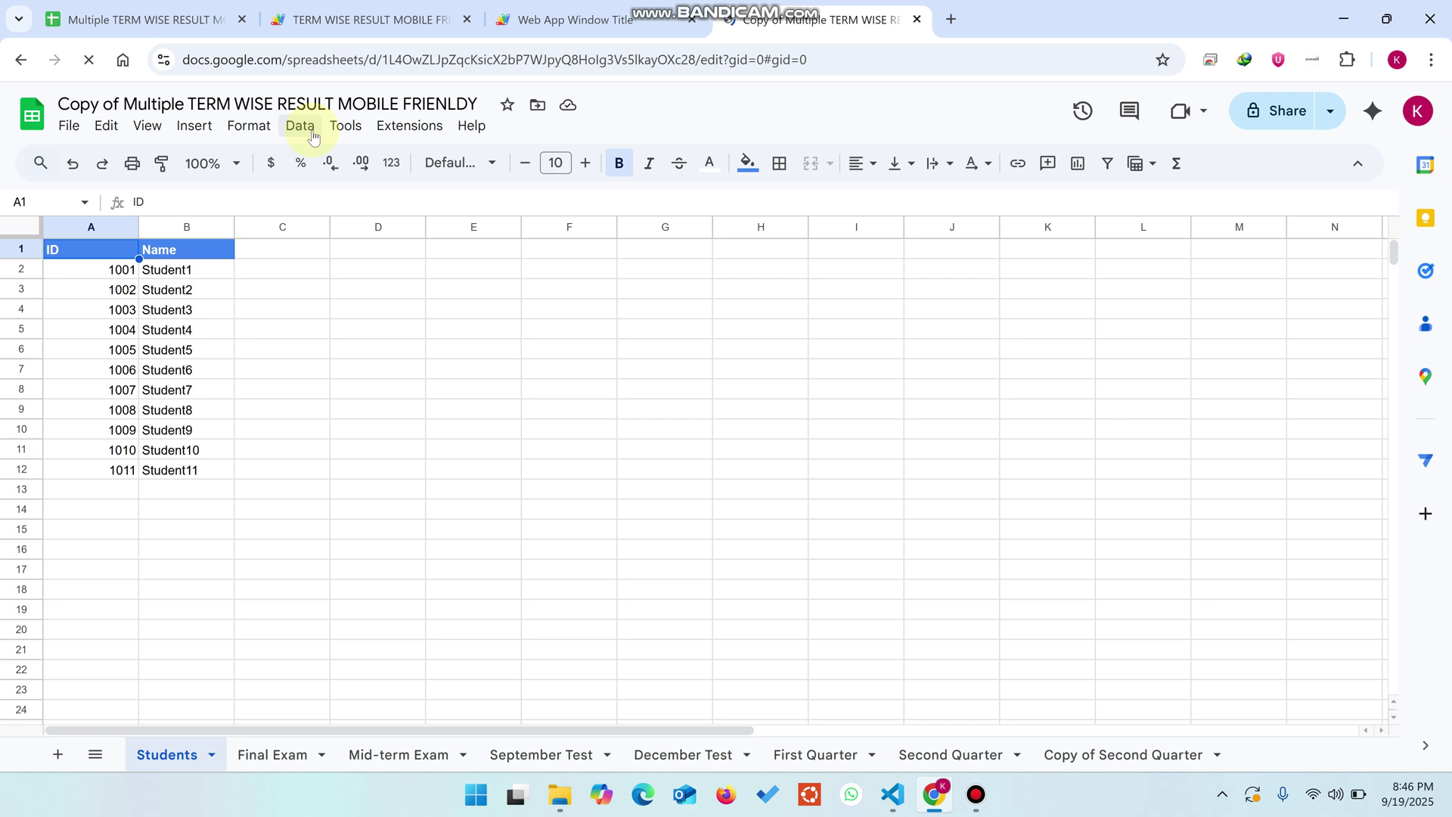
- Open the Apps Script project attached to the copied spreadsheet
{"action": "left_click", "coordinate": [409, 128]}
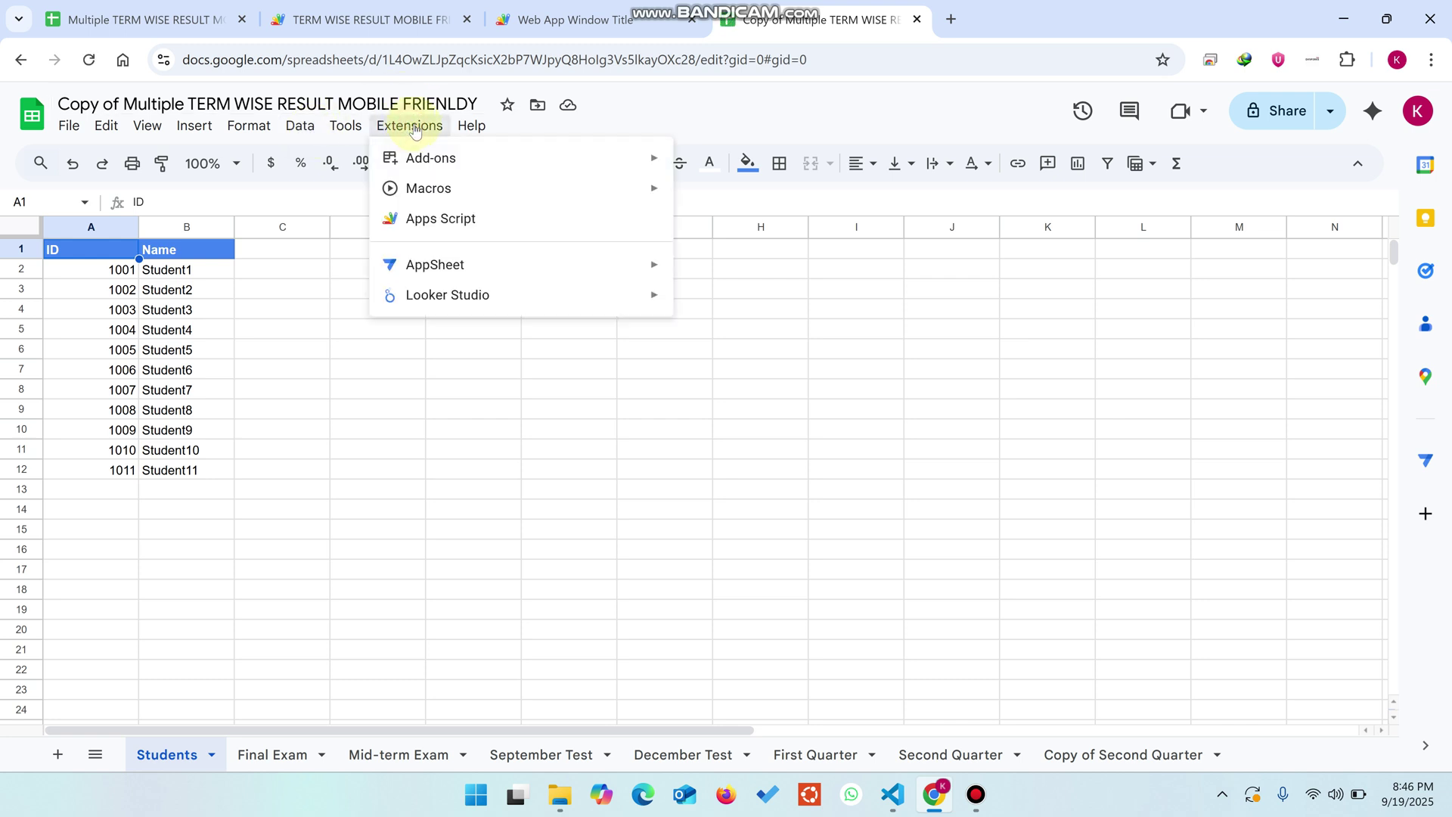
{"action": "left_click", "coordinate": [462, 216]}
{"action": "left_click", "coordinate": [795, 3]}
{"action": "left_click", "coordinate": [1054, 6]}
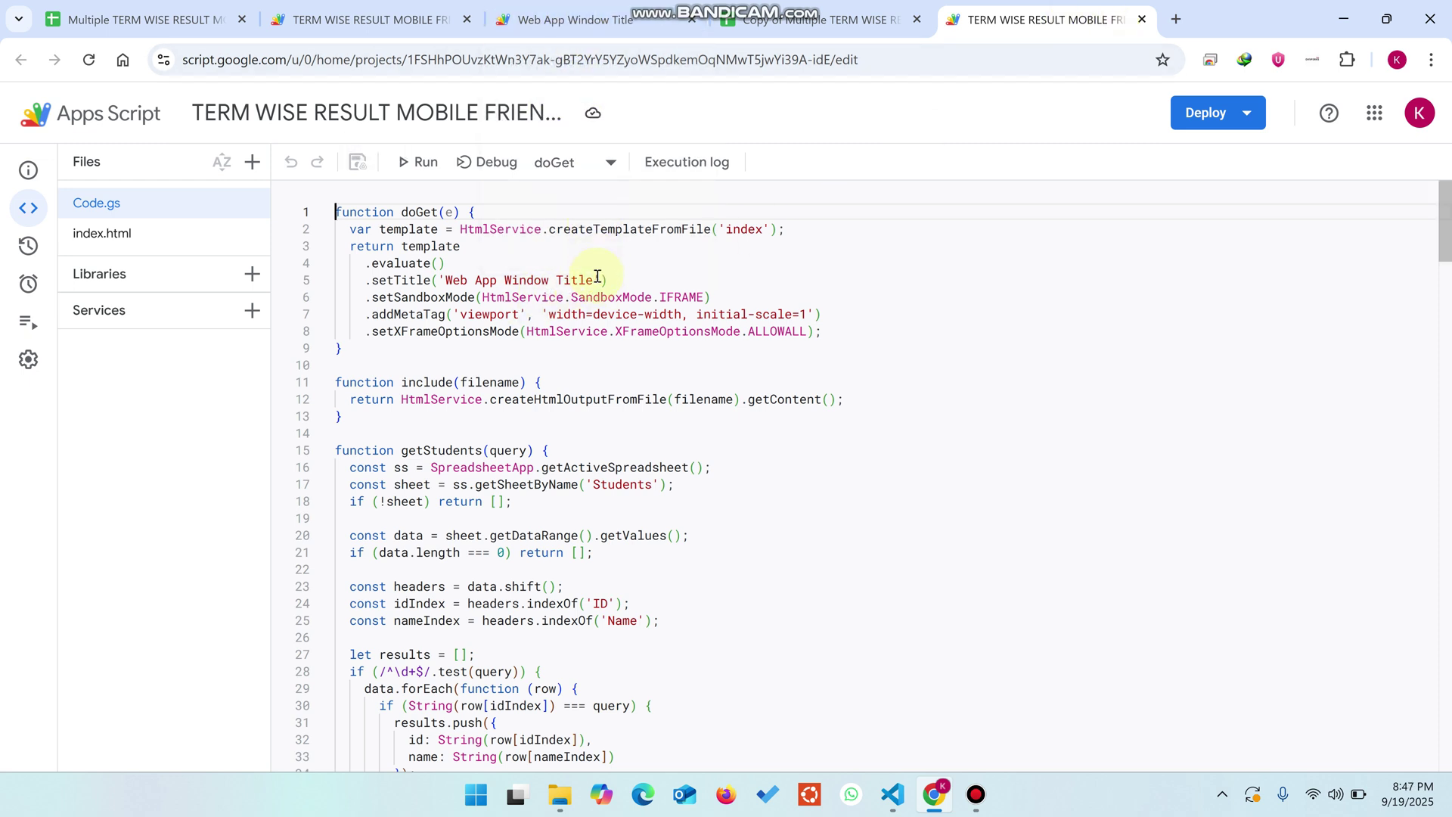
- Change the web app title in the doGet function of Code.gs to MRI SCRIPTS and save the project
{"action": "left_click_drag", "start_coordinate": [595, 279], "coordinate": [454, 282]}
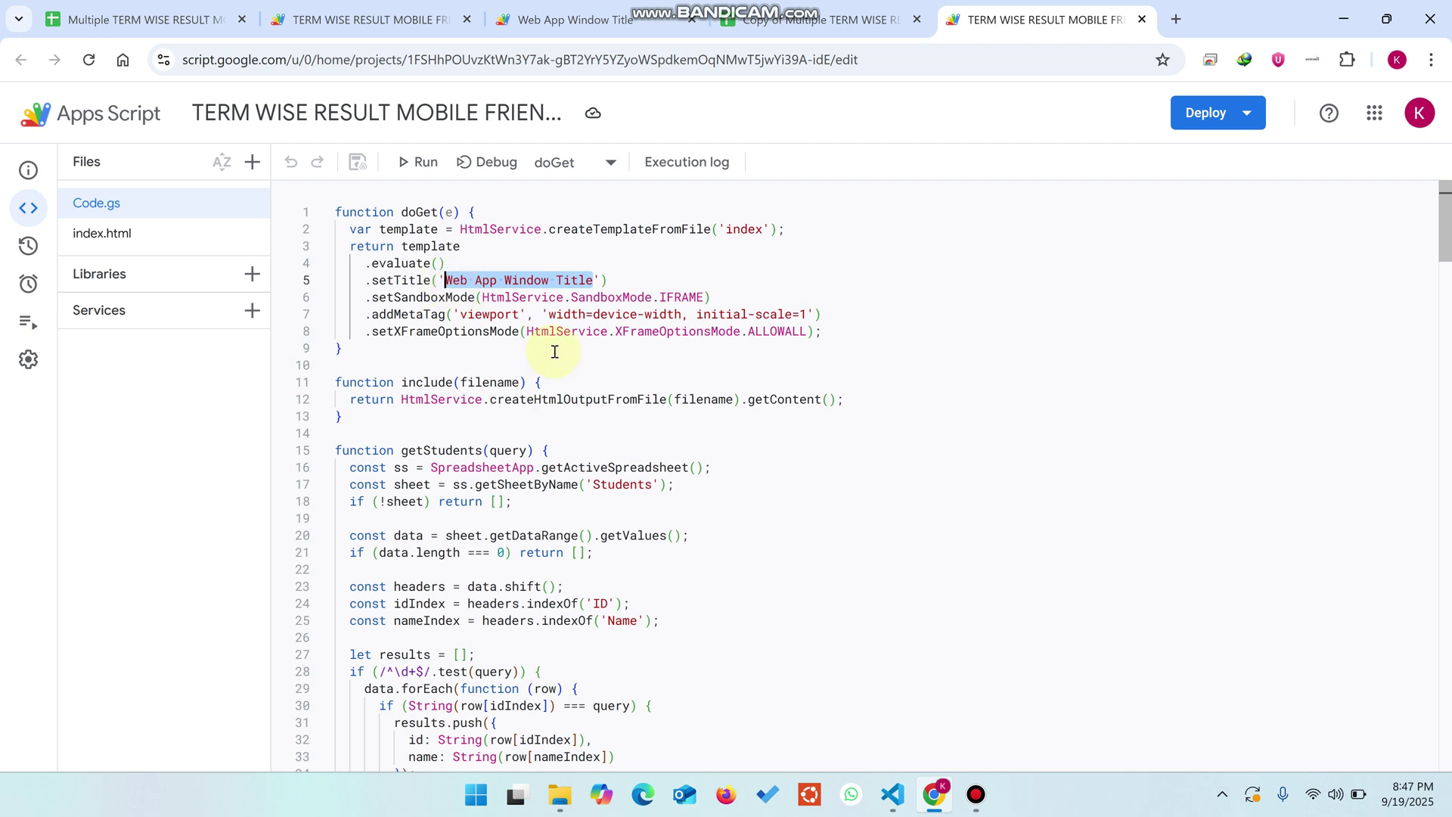
{"action": "type", "text": "MRI SCRIPTS"}
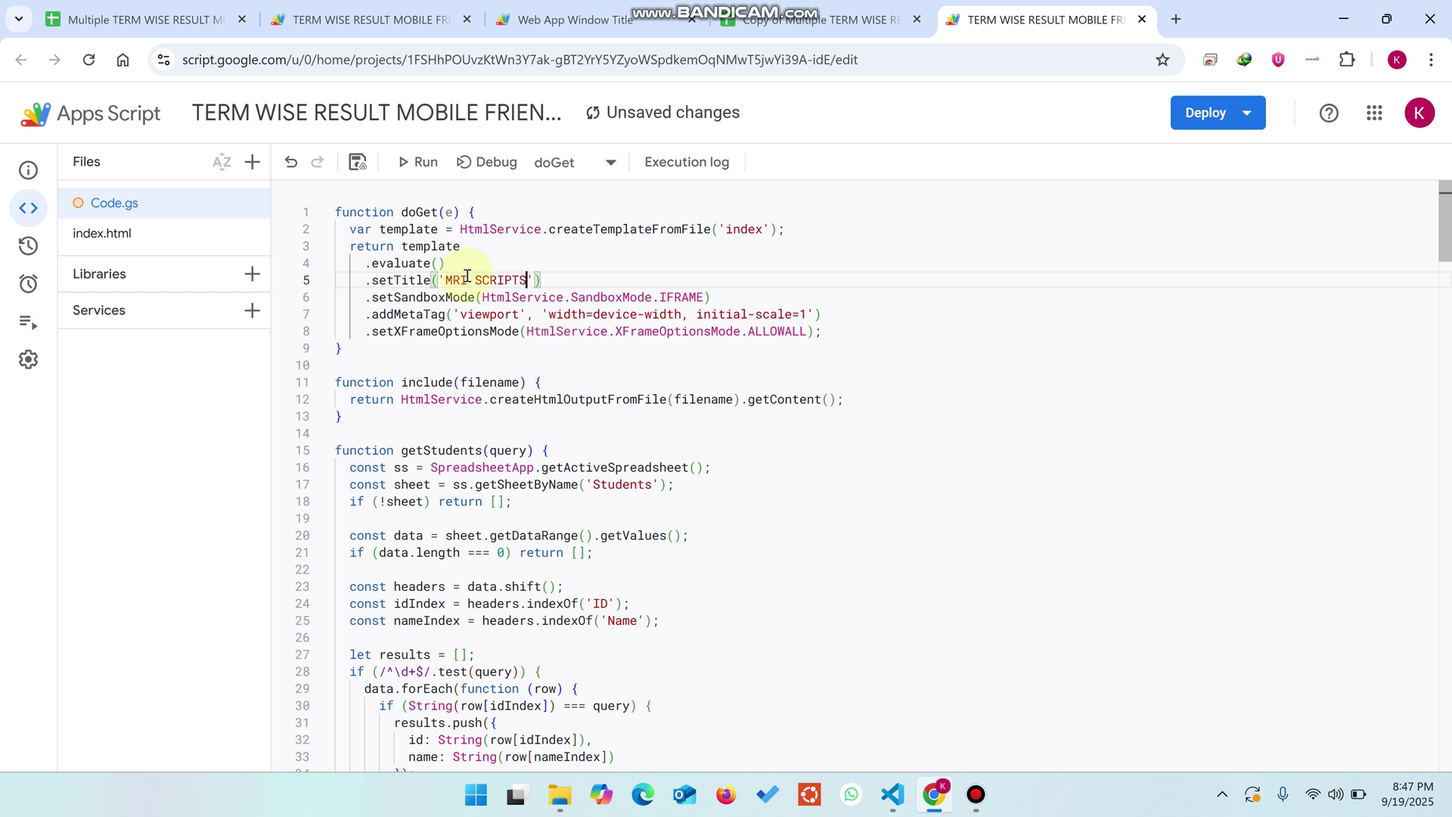
{"action": "left_click", "coordinate": [357, 162]}
- Copy the school name from the result portal's header and find it in the copied project's index.html
{"action": "left_click", "coordinate": [539, 6]}
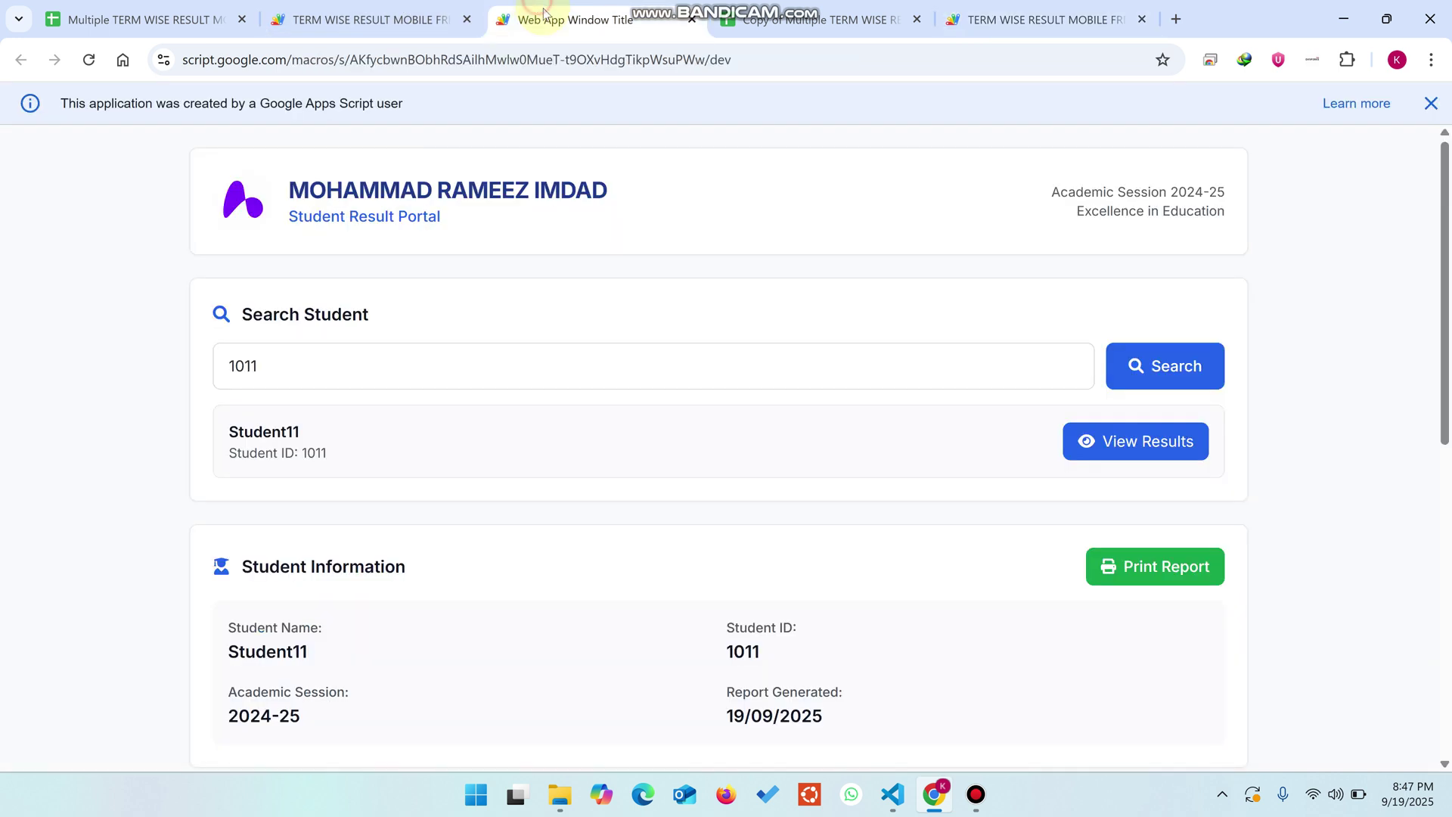
{"action": "left_click_drag", "start_coordinate": [605, 196], "coordinate": [286, 200]}
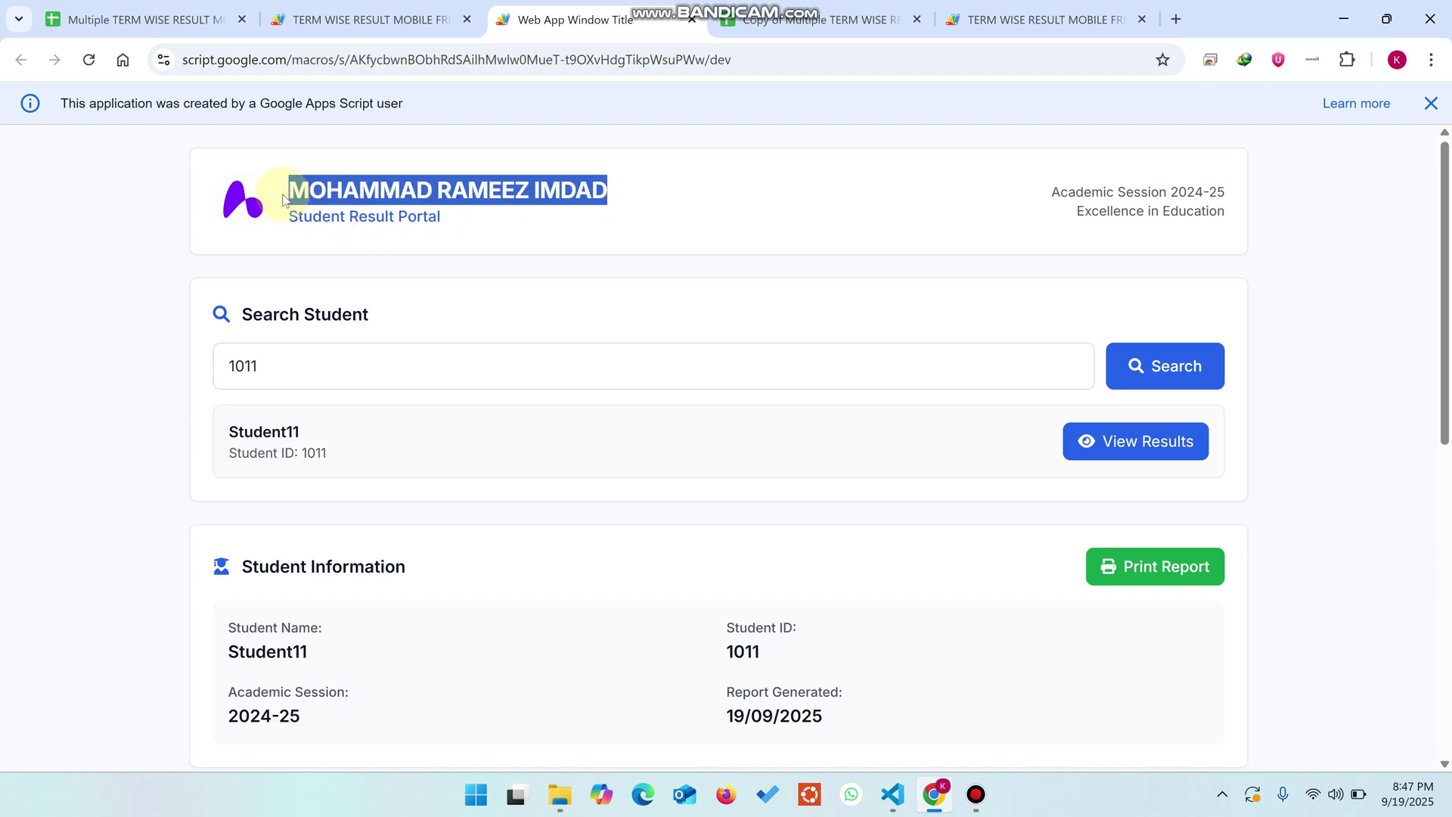
{"action": "left_click", "coordinate": [870, 19]}
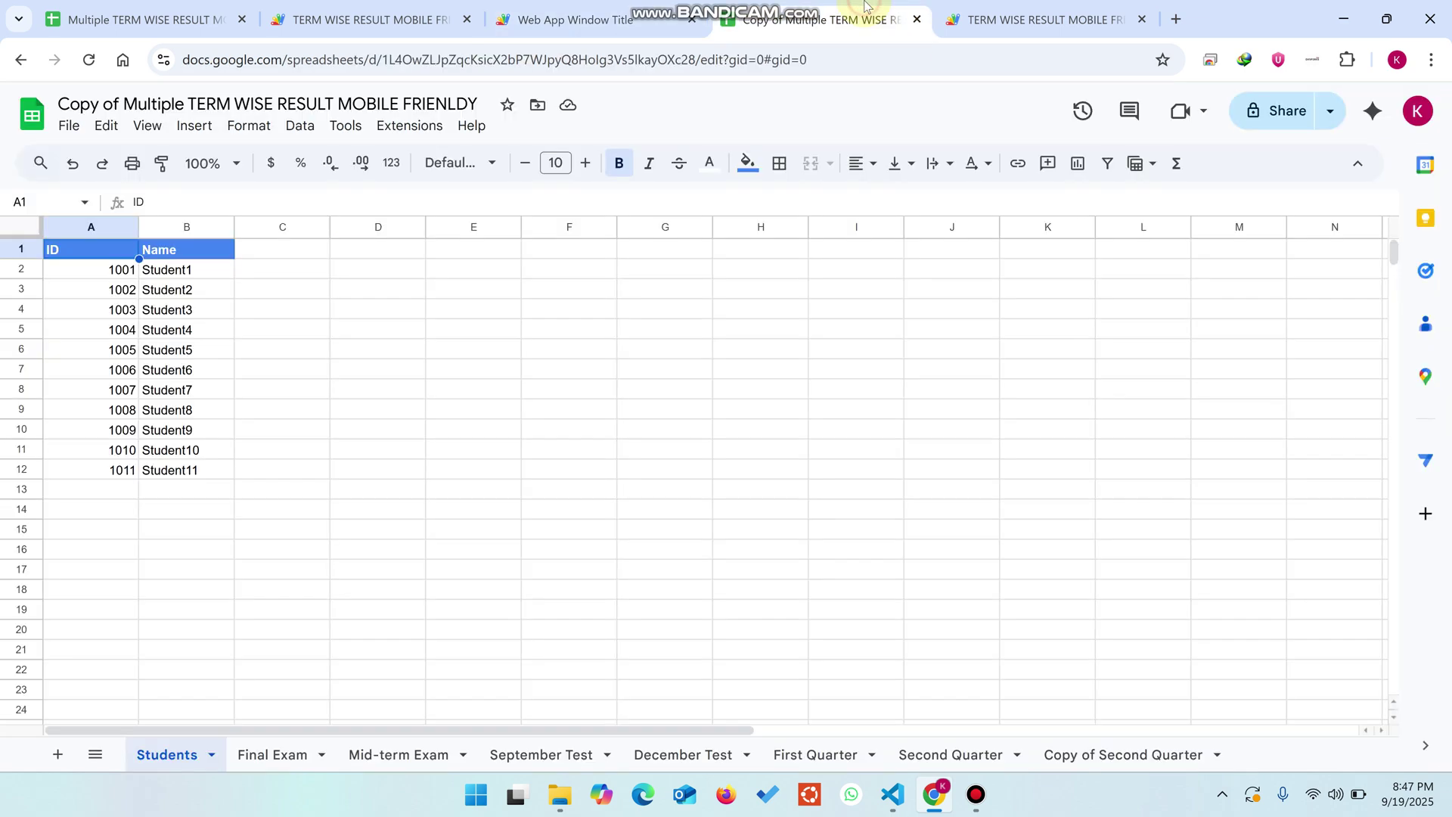
{"action": "left_click", "coordinate": [1002, 19]}
{"action": "left_click", "coordinate": [159, 241]}
{"action": "left_click", "coordinate": [771, 367]}
{"action": "key", "text": "ctrl+f"}
{"action": "key", "text": "ctrl+v"}
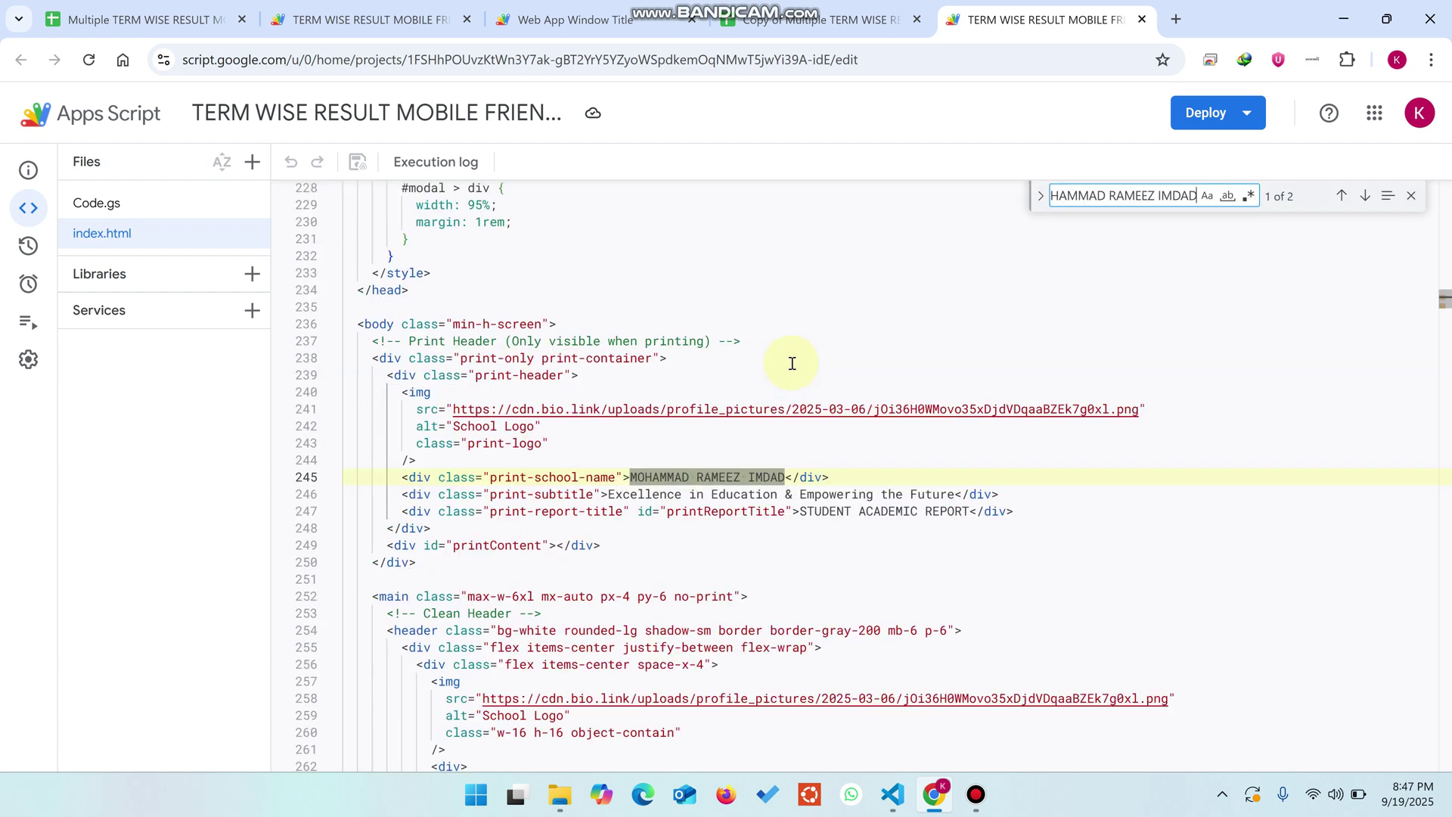
- Replace the school name in the print header on line 245 of index.html with MRI SCRIPTS and save the file
{"action": "left_click", "coordinate": [784, 475]}
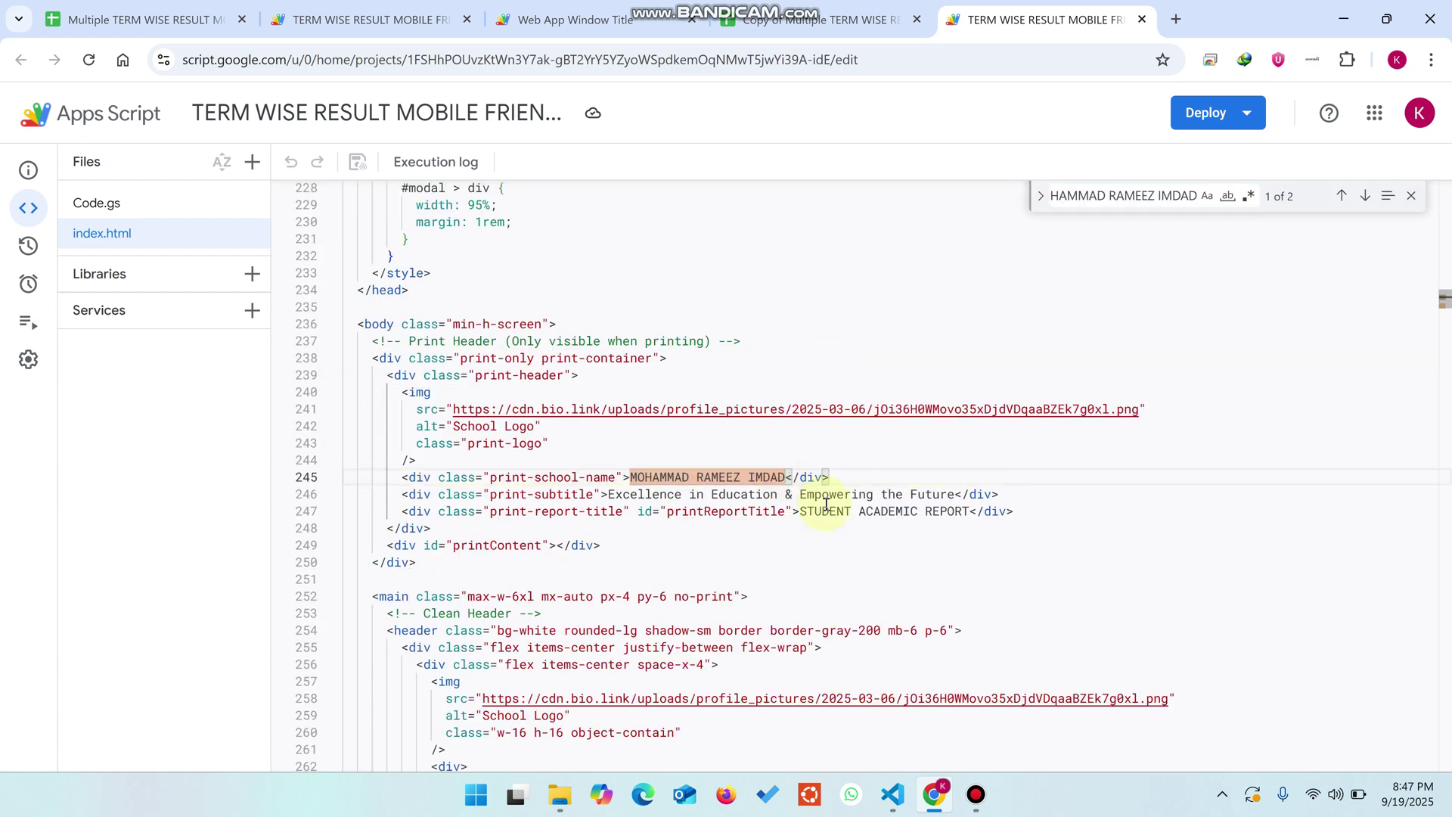
{"action": "key", "text": "BackSpace"}
{"action": "key", "text": "BackSpace"}
{"action": "key", "text": "BackSpace"}
{"action": "key", "text": "BackSpace"}
{"action": "key", "text": "BackSpace"}
{"action": "key", "text": "BackSpace"}
{"action": "key", "text": "BackSpace"}
{"action": "key", "text": "BackSpace"}
{"action": "key", "text": "BackSpace"}
{"action": "key", "text": "BackSpace"}
{"action": "key", "text": "BackSpace"}
{"action": "key", "text": "BackSpace"}
{"action": "key", "text": "BackSpace"}
{"action": "key", "text": "BackSpace"}
{"action": "key", "text": "BackSpace"}
{"action": "key", "text": "BackSpace"}
{"action": "key", "text": "BackSpace"}
{"action": "key", "text": "BackSpace"}
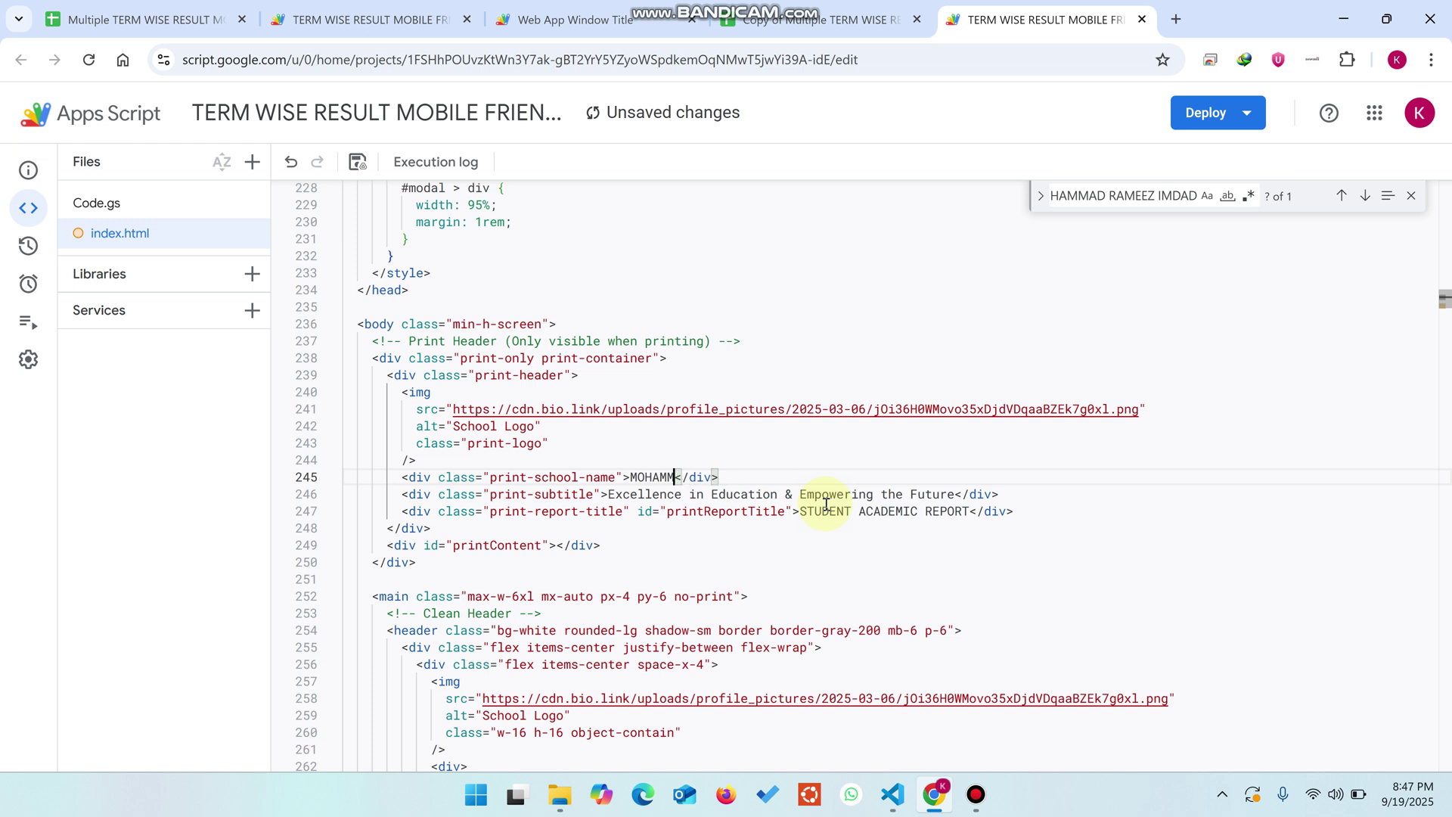
{"action": "key", "text": "BackSpace"}
{"action": "key", "text": "BackSpace"}
{"action": "key", "text": "BackSpace"}
{"action": "type", "text": "MR"}
{"action": "type", "text": "I SCRIP"}
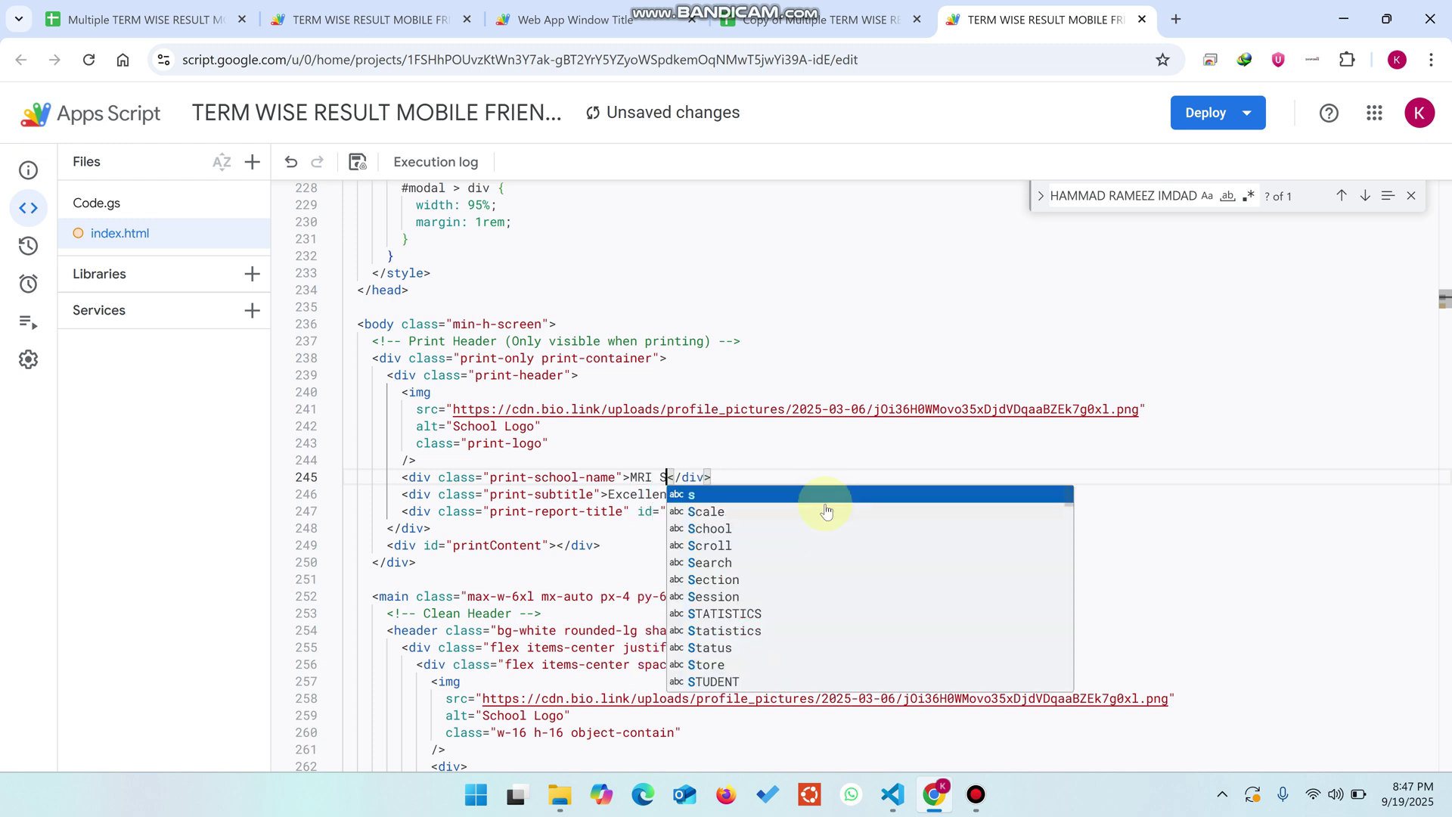
{"action": "type", "text": "TDS"}
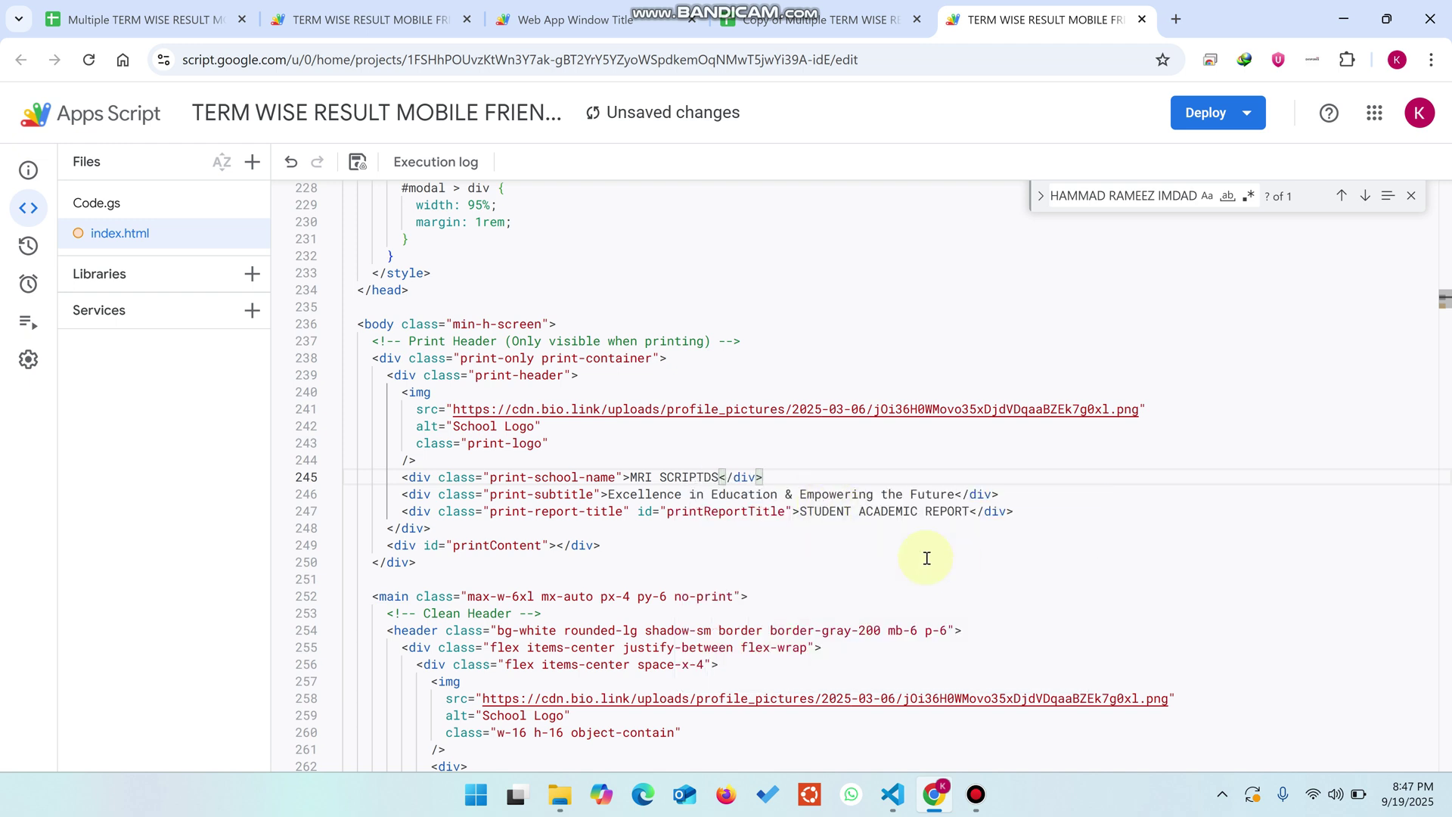
{"action": "key", "text": "BackSpace"}
{"action": "left_click", "coordinate": [357, 162]}
- Return to Code.gs and create a new web app deployment that executes as the owner's account and is accessible to Anyone
{"action": "left_click", "coordinate": [182, 205]}
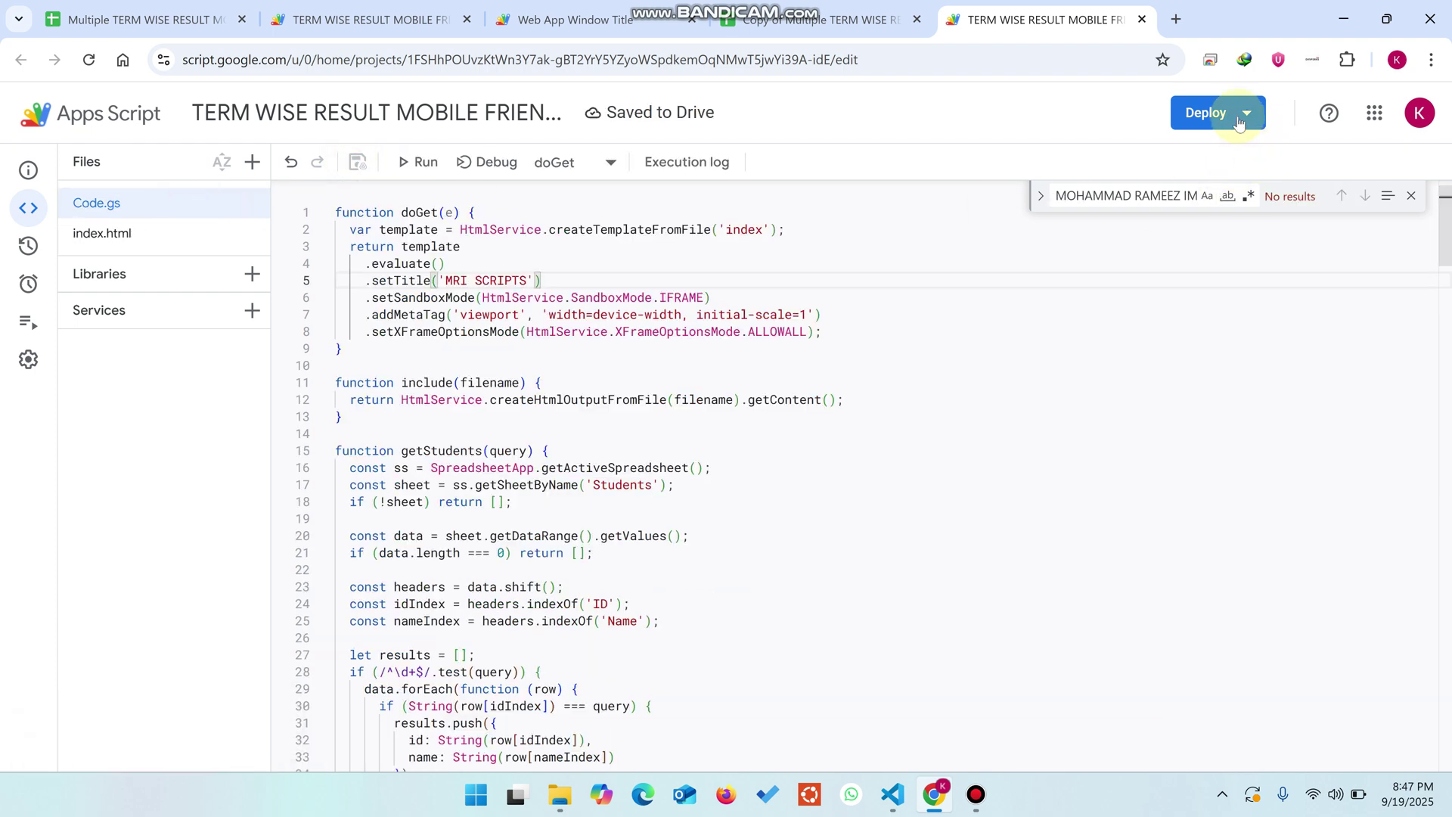
{"action": "left_click", "coordinate": [1240, 122]}
{"action": "left_click", "coordinate": [1244, 160]}
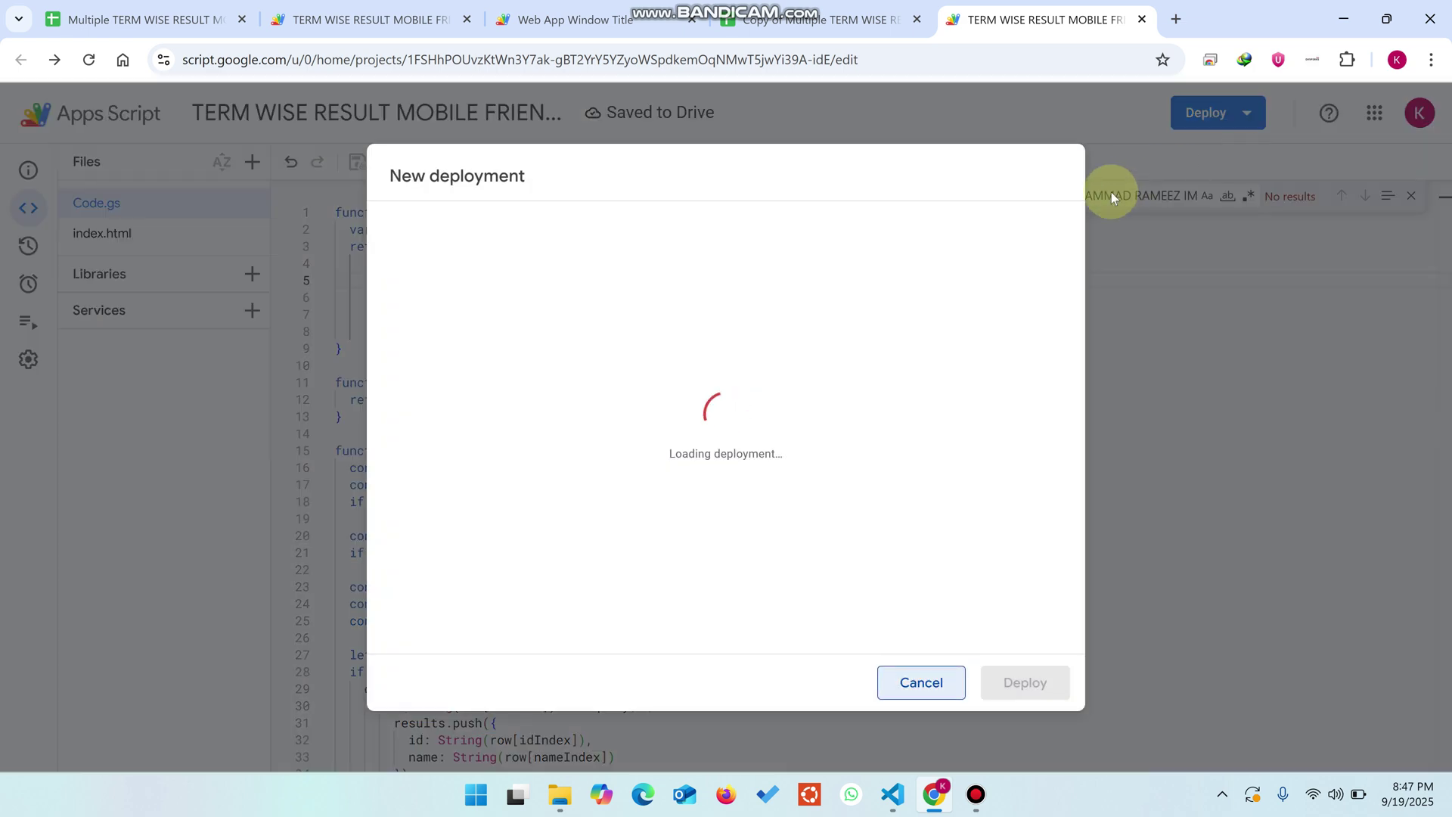
{"action": "left_click", "coordinate": [678, 507]}
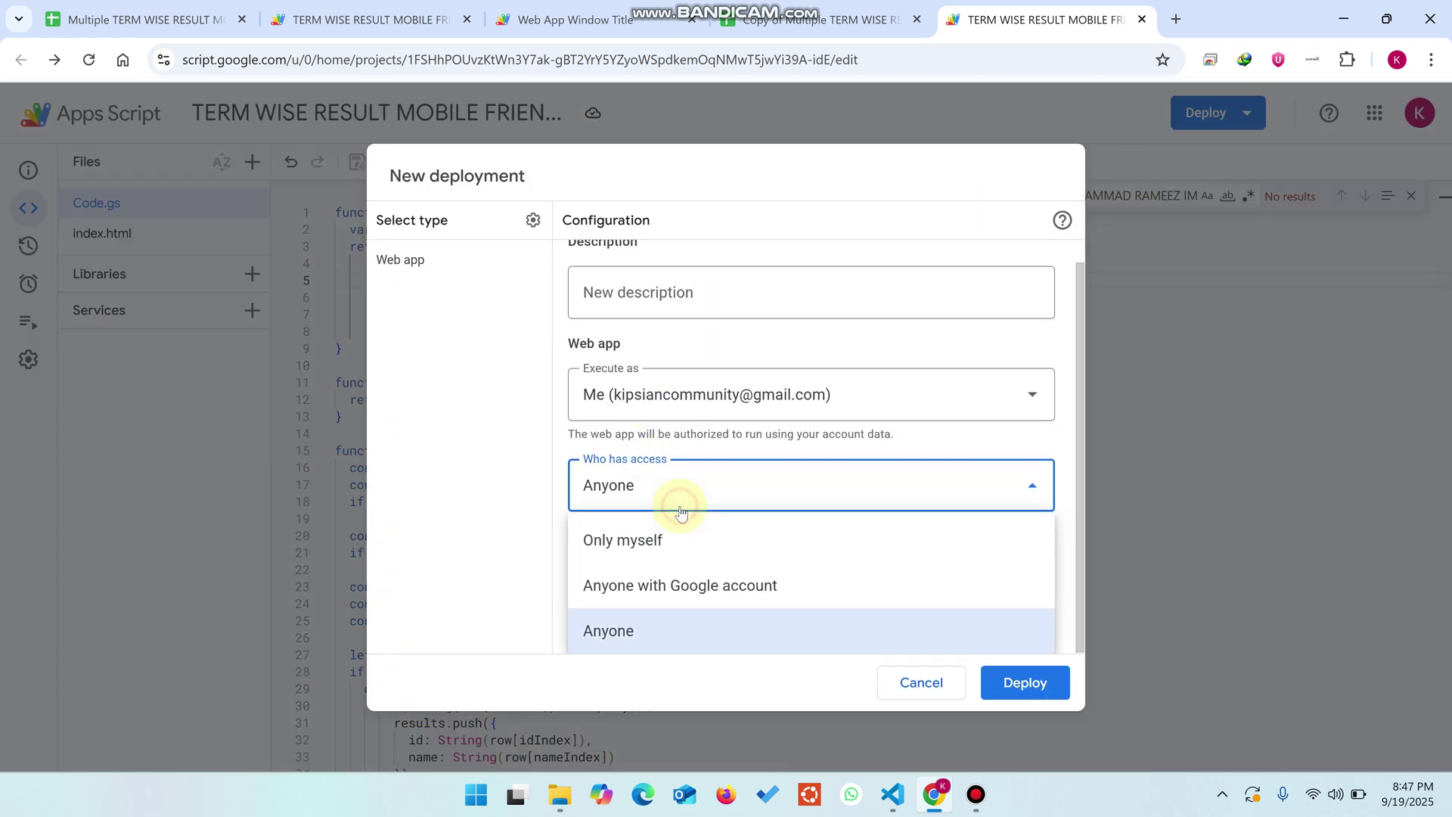
{"action": "left_click", "coordinate": [639, 629]}
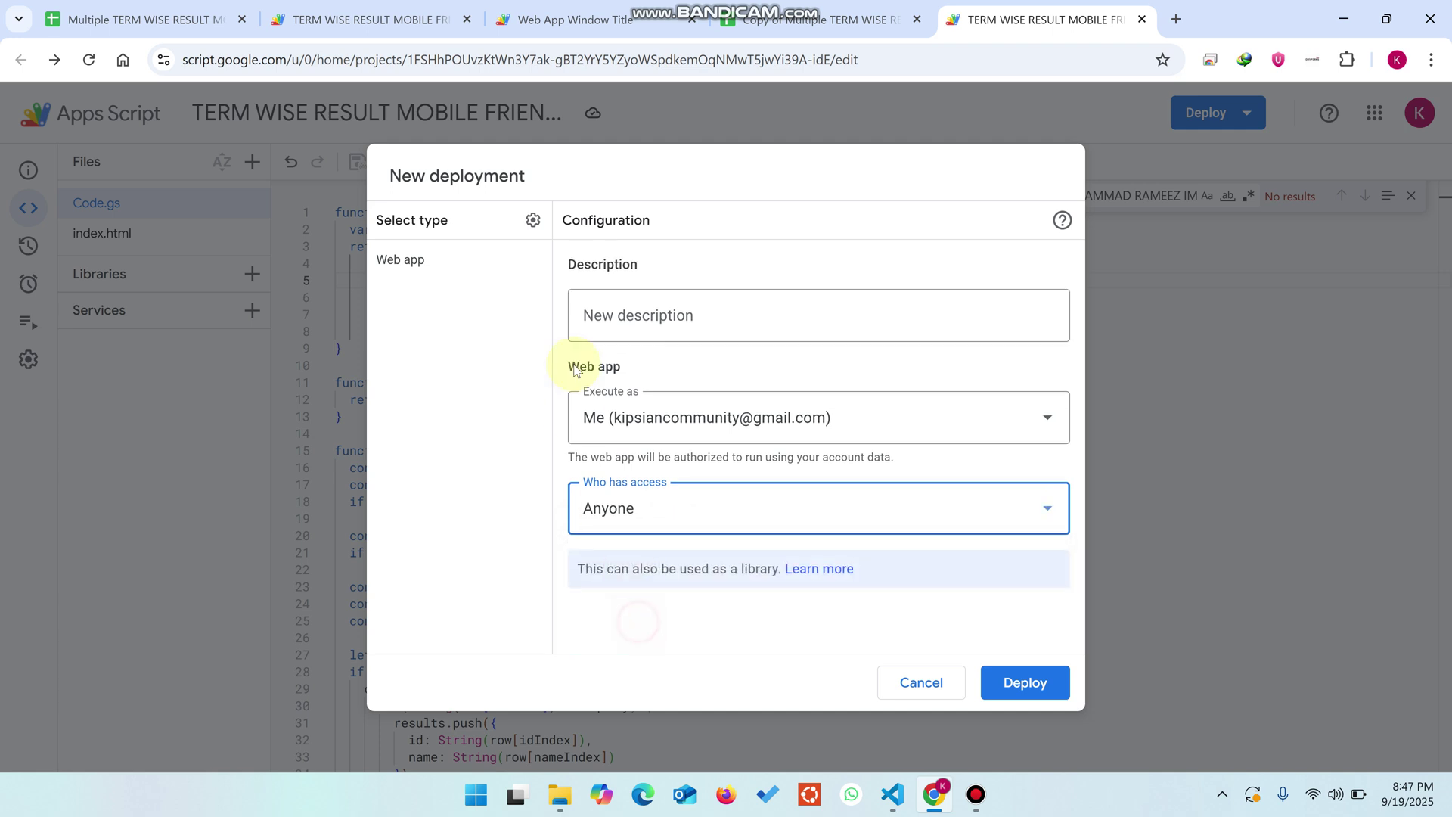
{"action": "left_click", "coordinate": [534, 219]}
{"action": "left_click", "coordinate": [566, 259]}
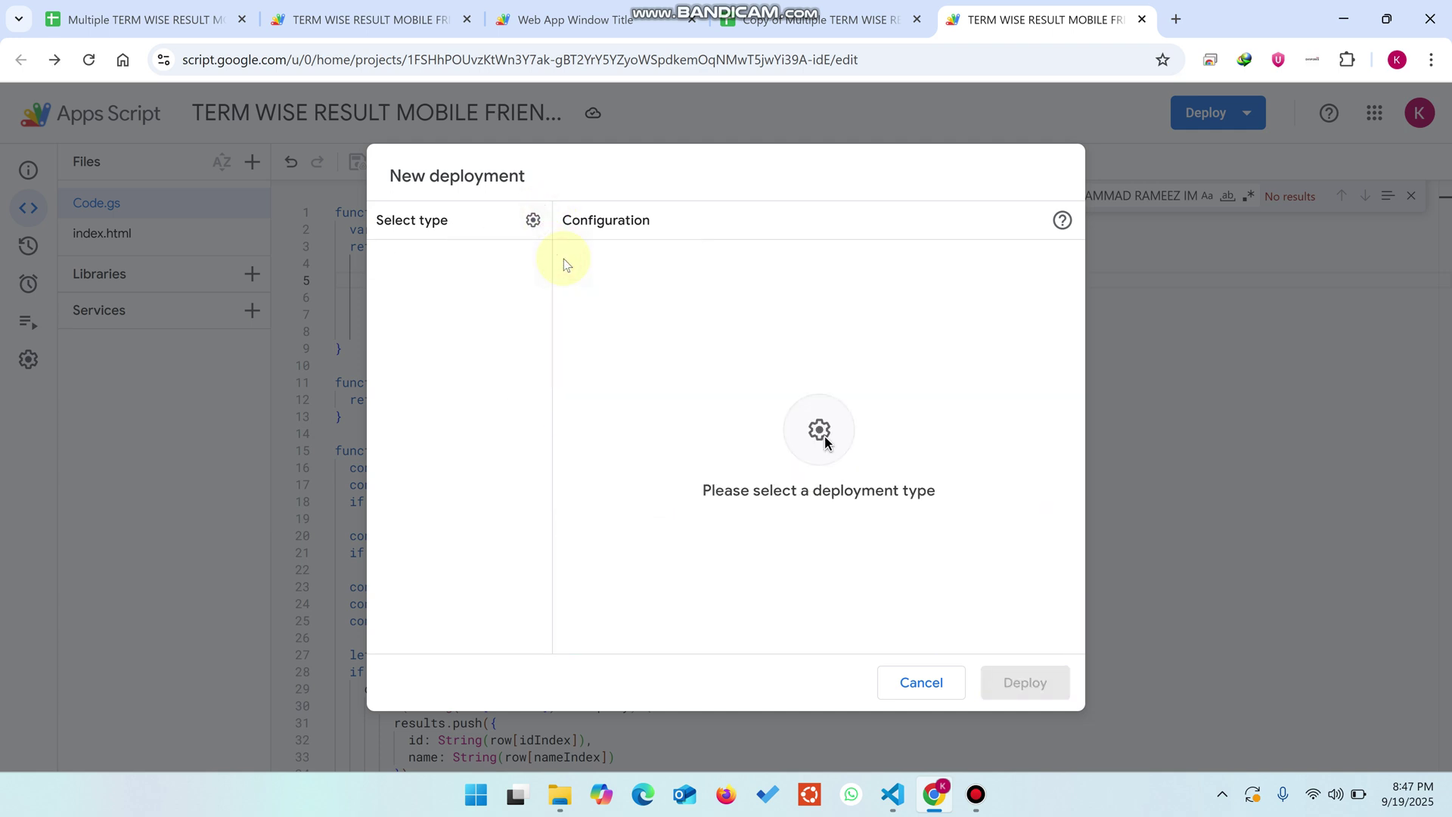
{"action": "left_click", "coordinate": [534, 223]}
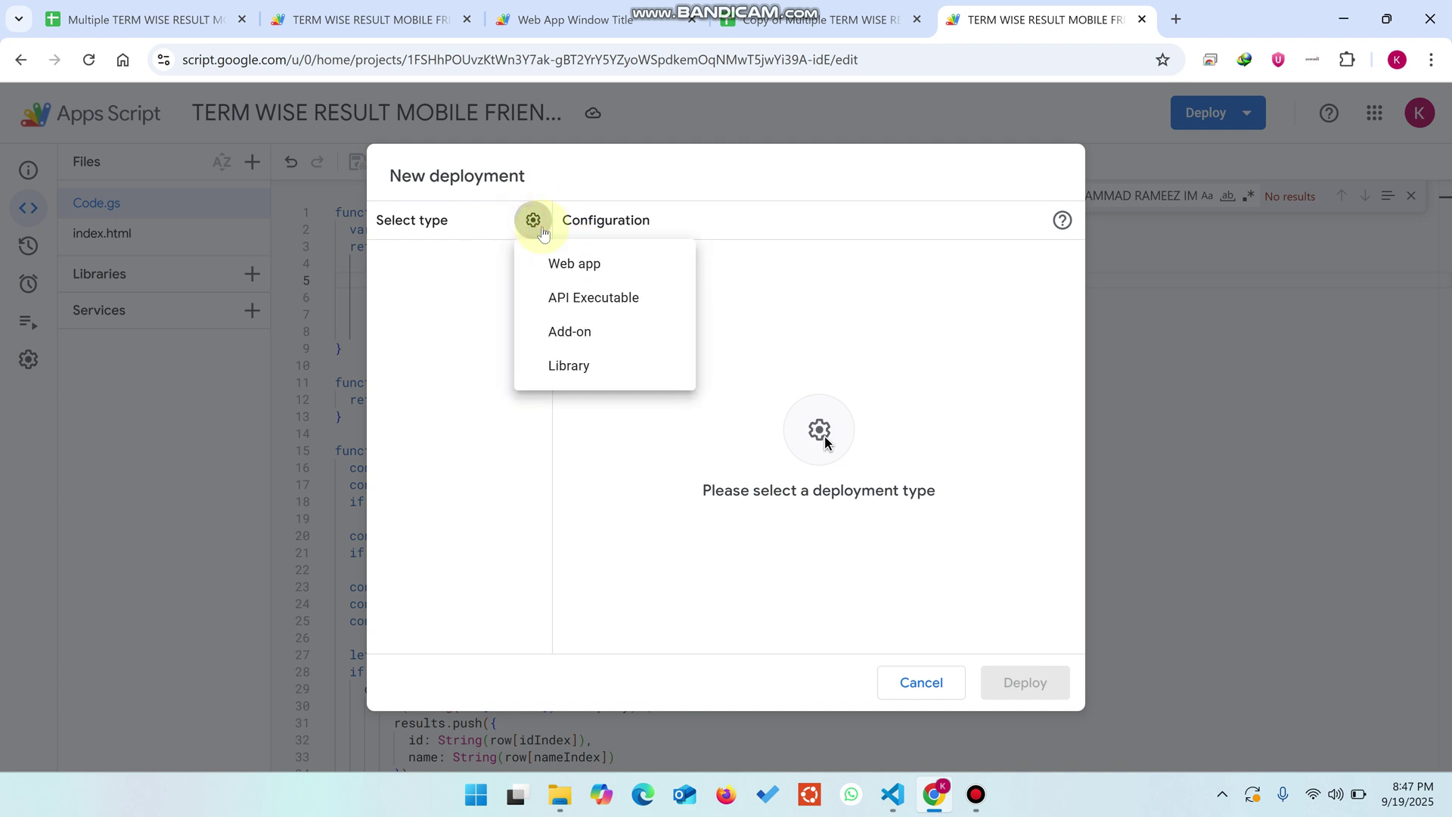
{"action": "left_click", "coordinate": [566, 262]}
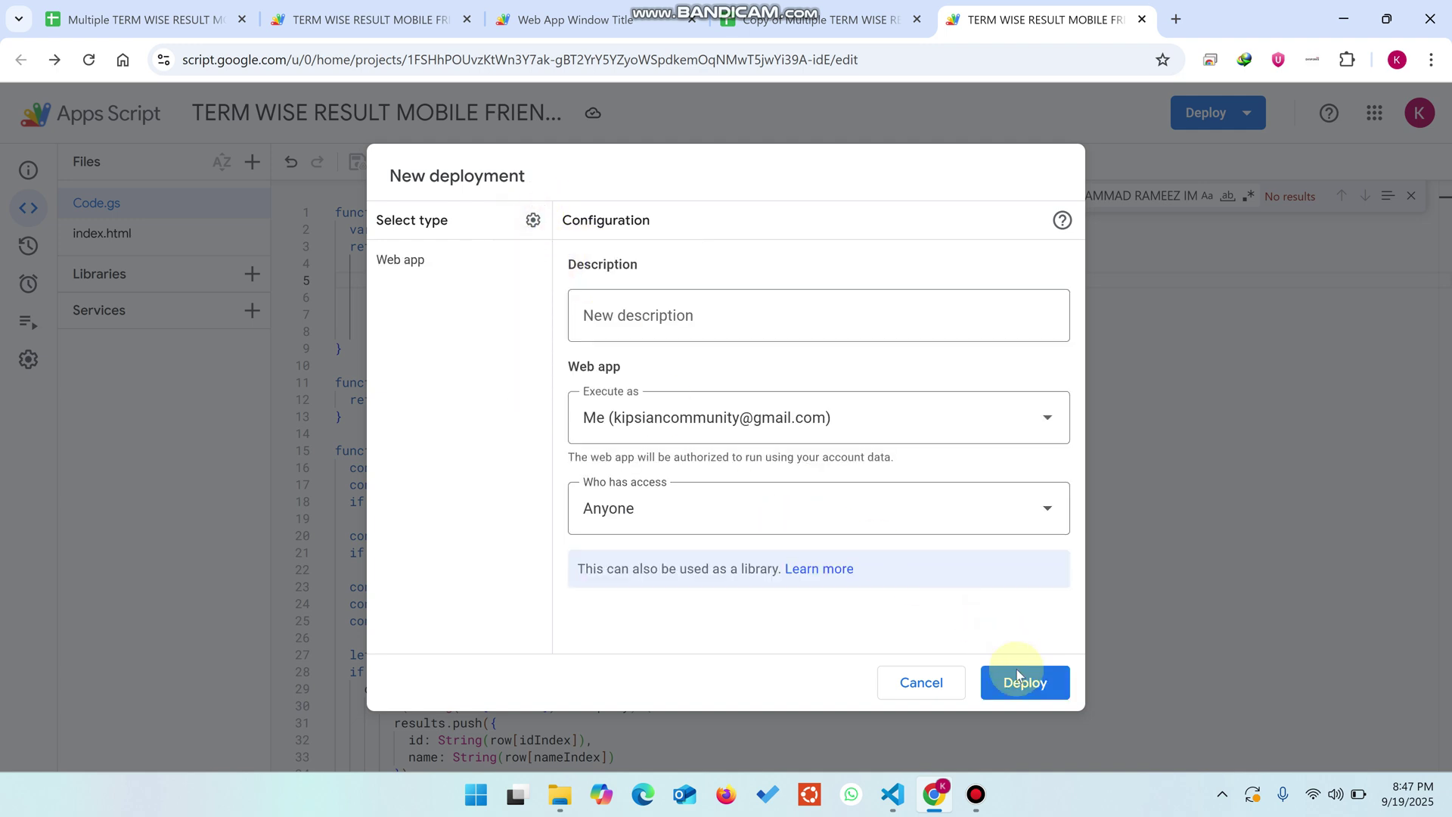
{"action": "left_click", "coordinate": [795, 511]}
{"action": "left_click", "coordinate": [1027, 683]}
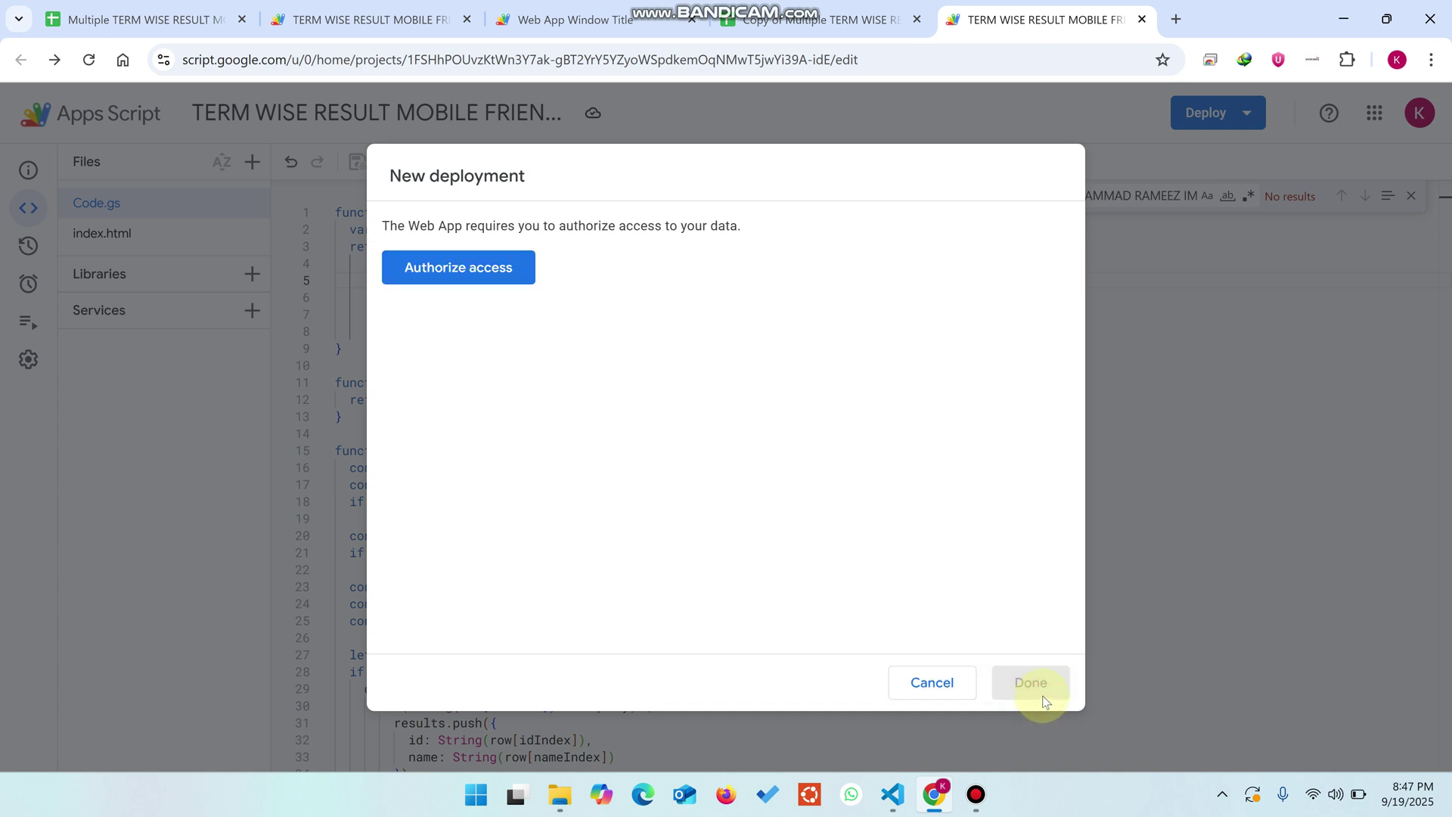
- Authorize the new web app deployment with the owner's Google account, accept the unverified app and grant spreadsheet access, and close the deployment dialog
{"action": "left_click", "coordinate": [484, 270]}
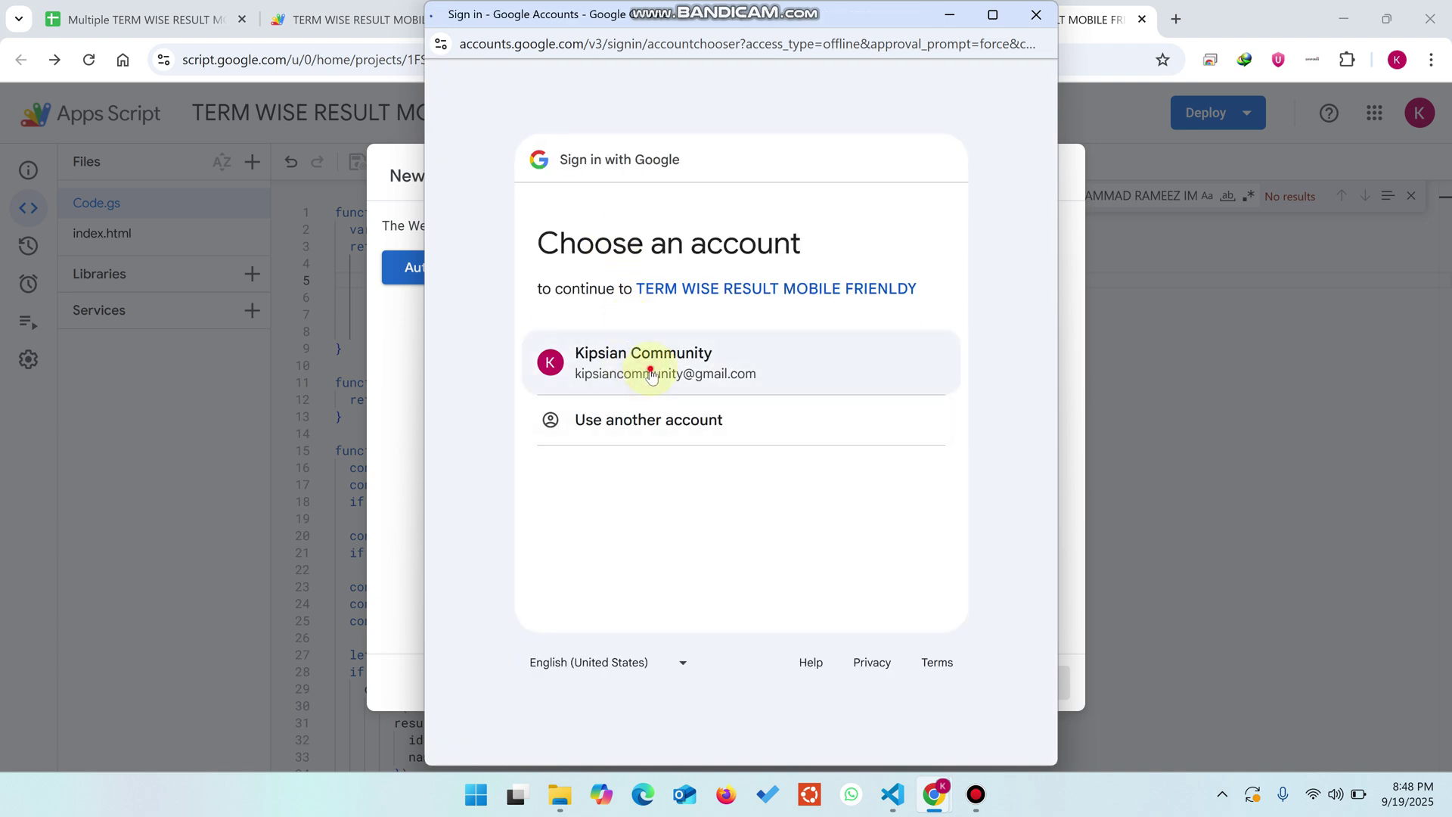
{"action": "left_click", "coordinate": [652, 378]}
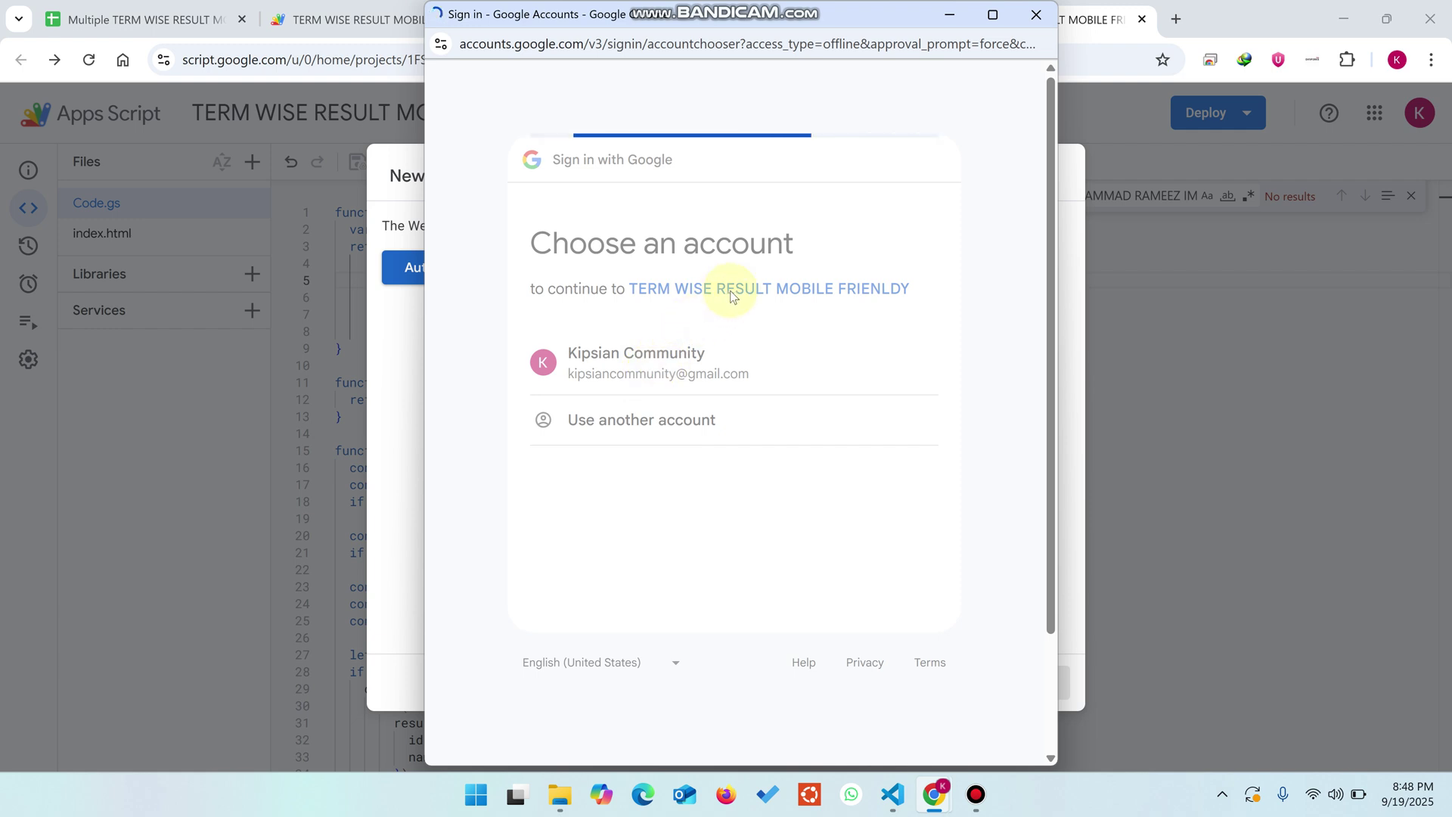
{"action": "left_click", "coordinate": [501, 415]}
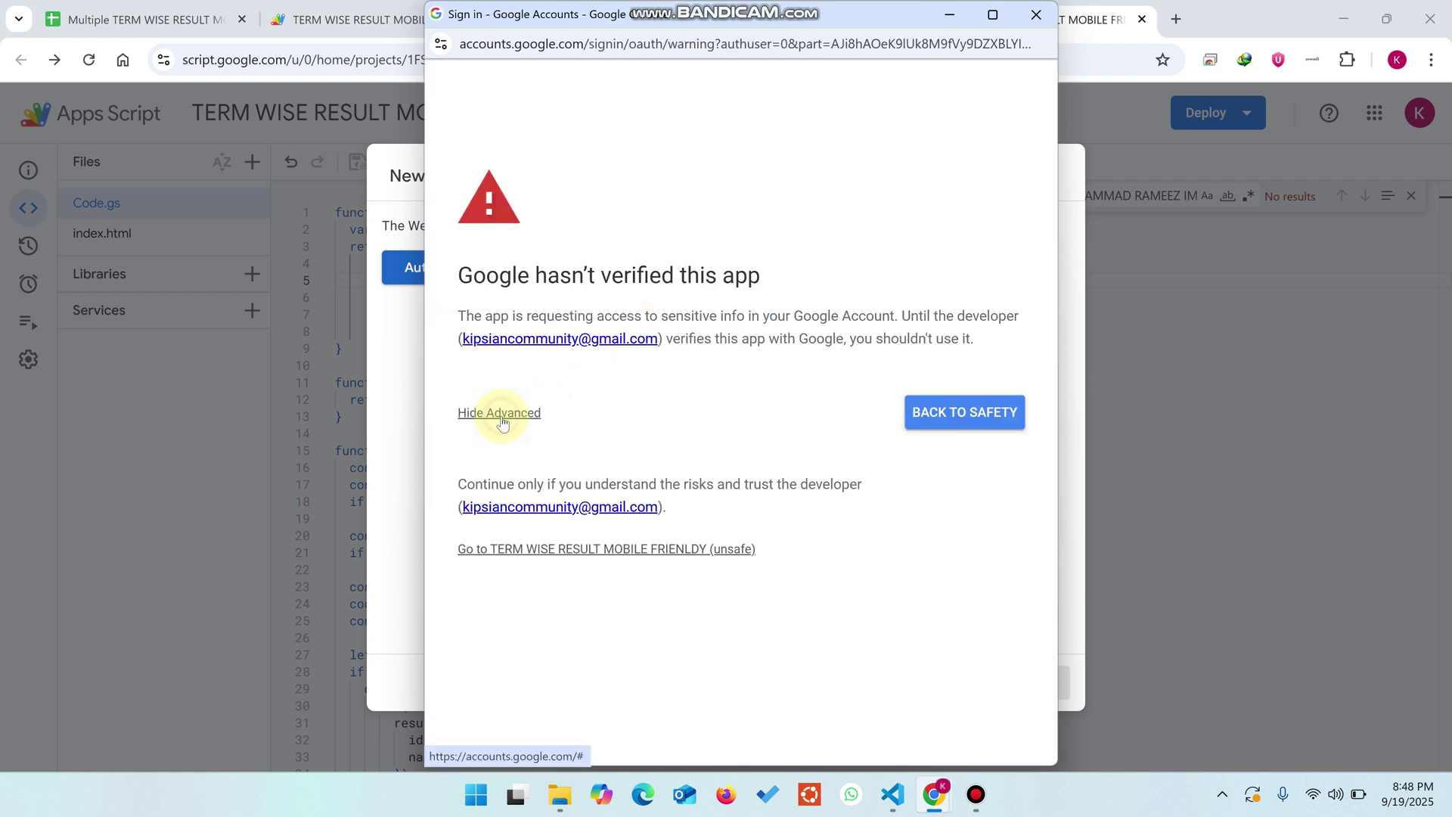
{"action": "left_click", "coordinate": [558, 548]}
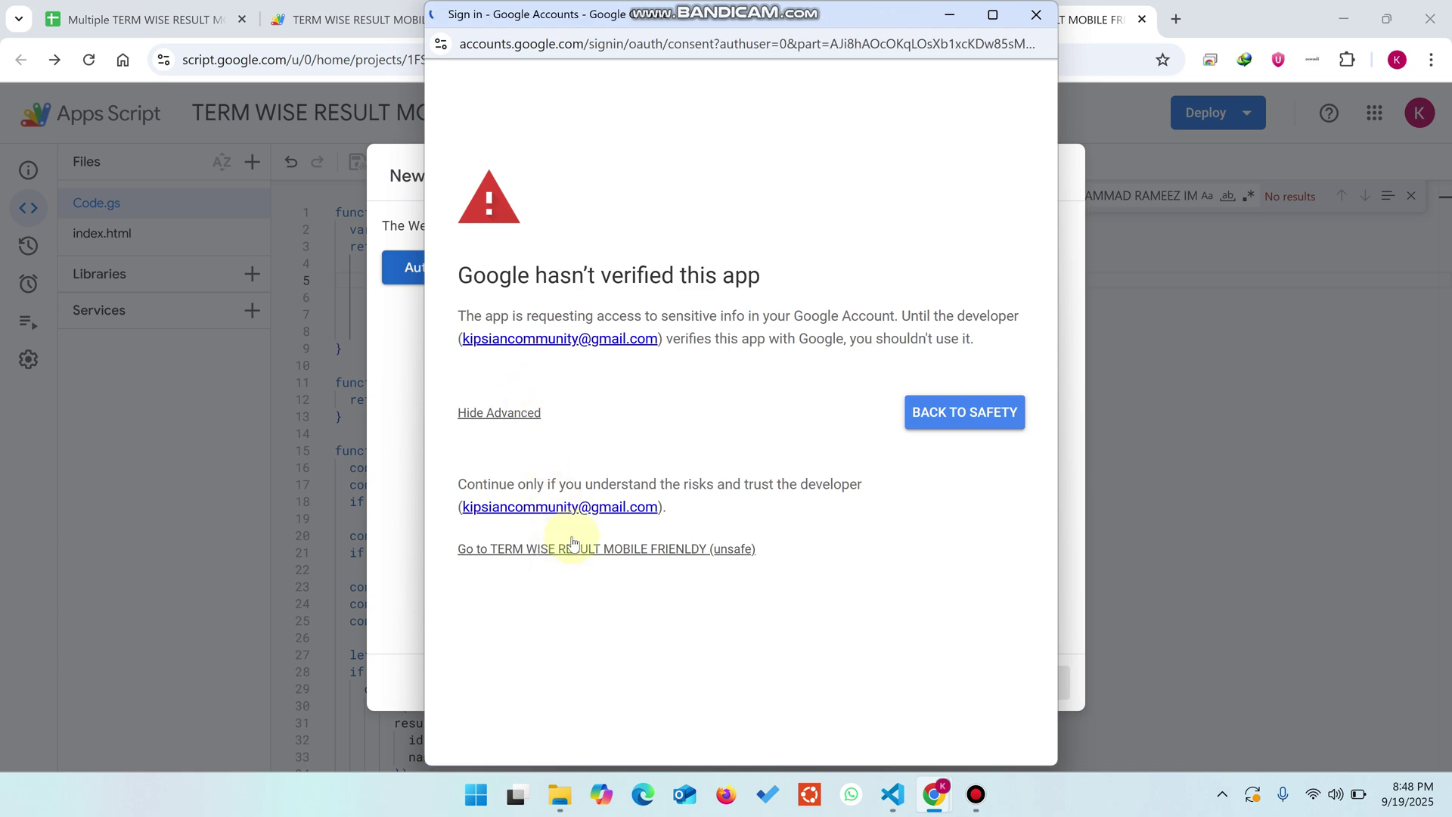
{"action": "scroll", "coordinate": [833, 492], "scroll_direction": "down", "scroll_amount": 6}
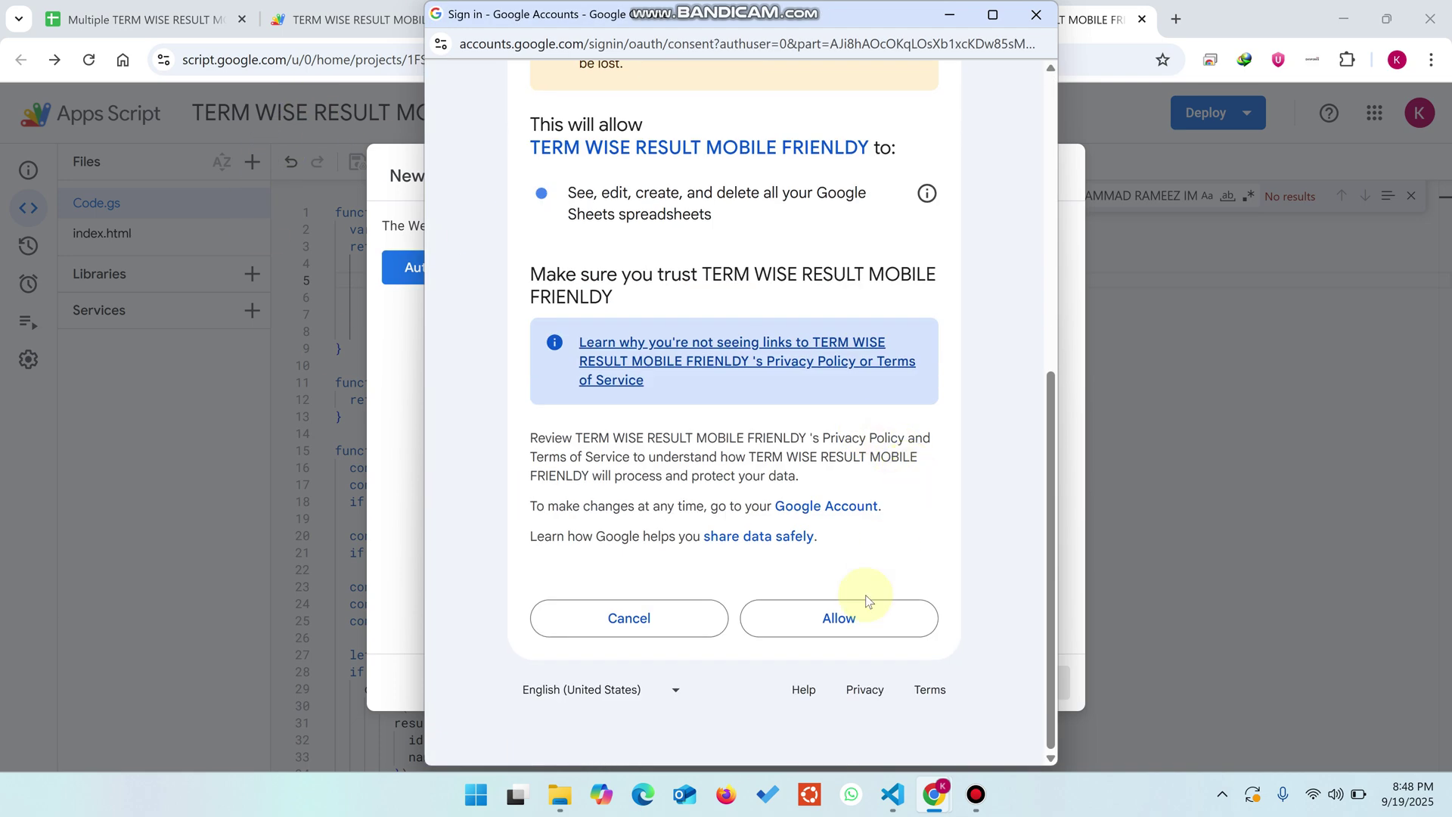
{"action": "left_click", "coordinate": [866, 626]}
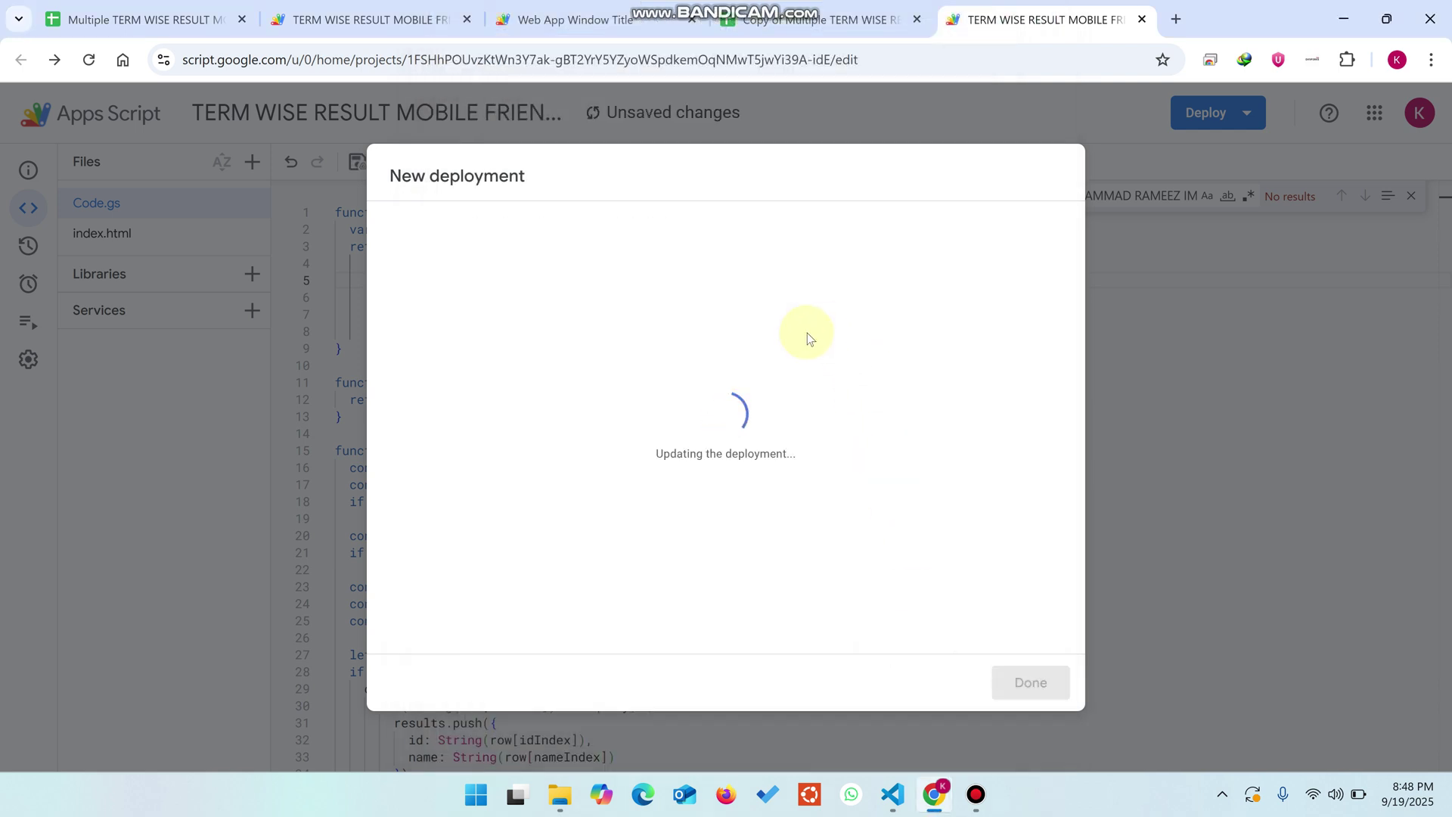
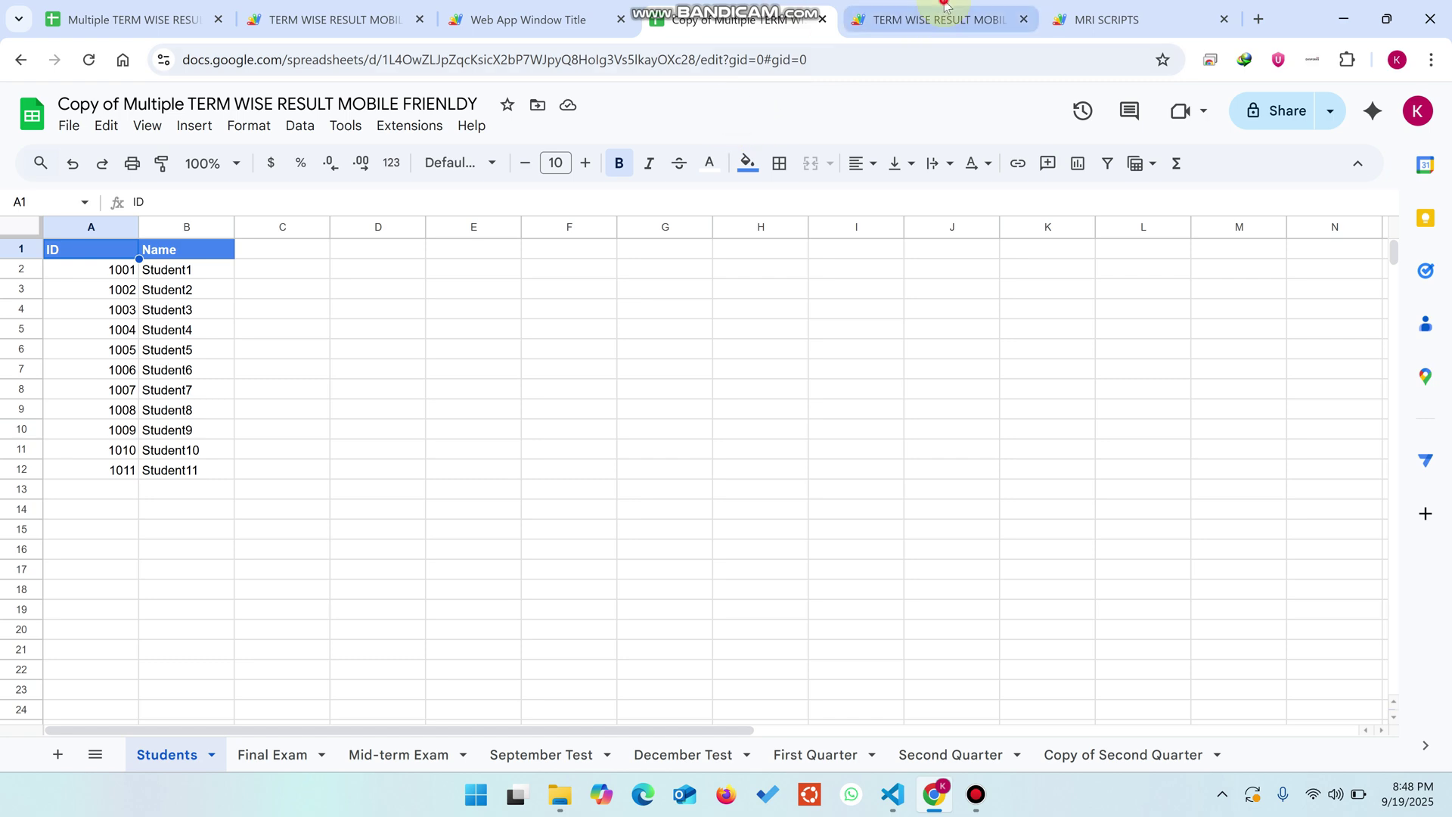
{"action": "left_click", "coordinate": [1044, 685]}
- Open index.html and search it again for the remaining occurrence of the old school name
{"action": "left_click", "coordinate": [151, 234]}
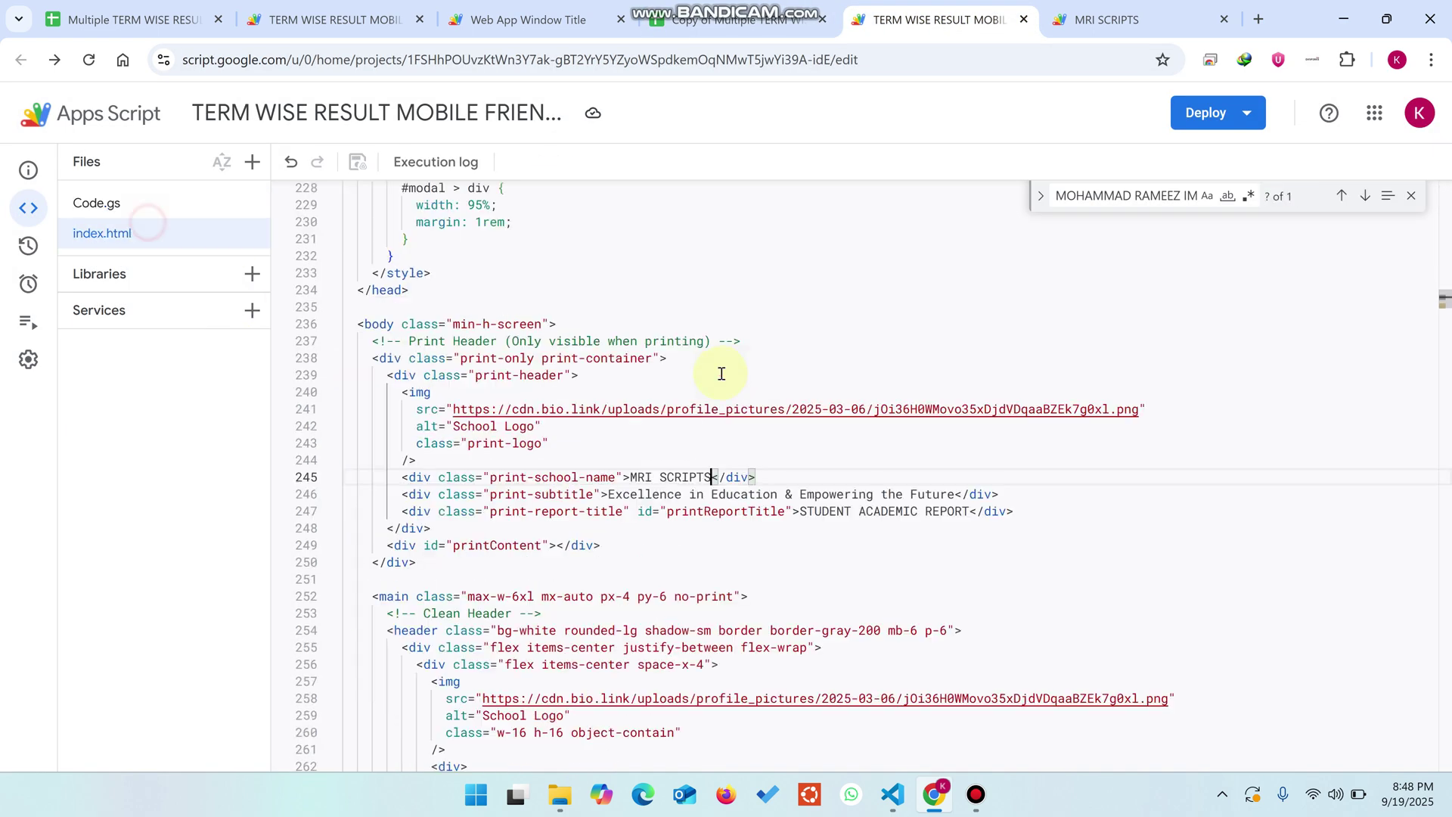
{"action": "left_click", "coordinate": [724, 374]}
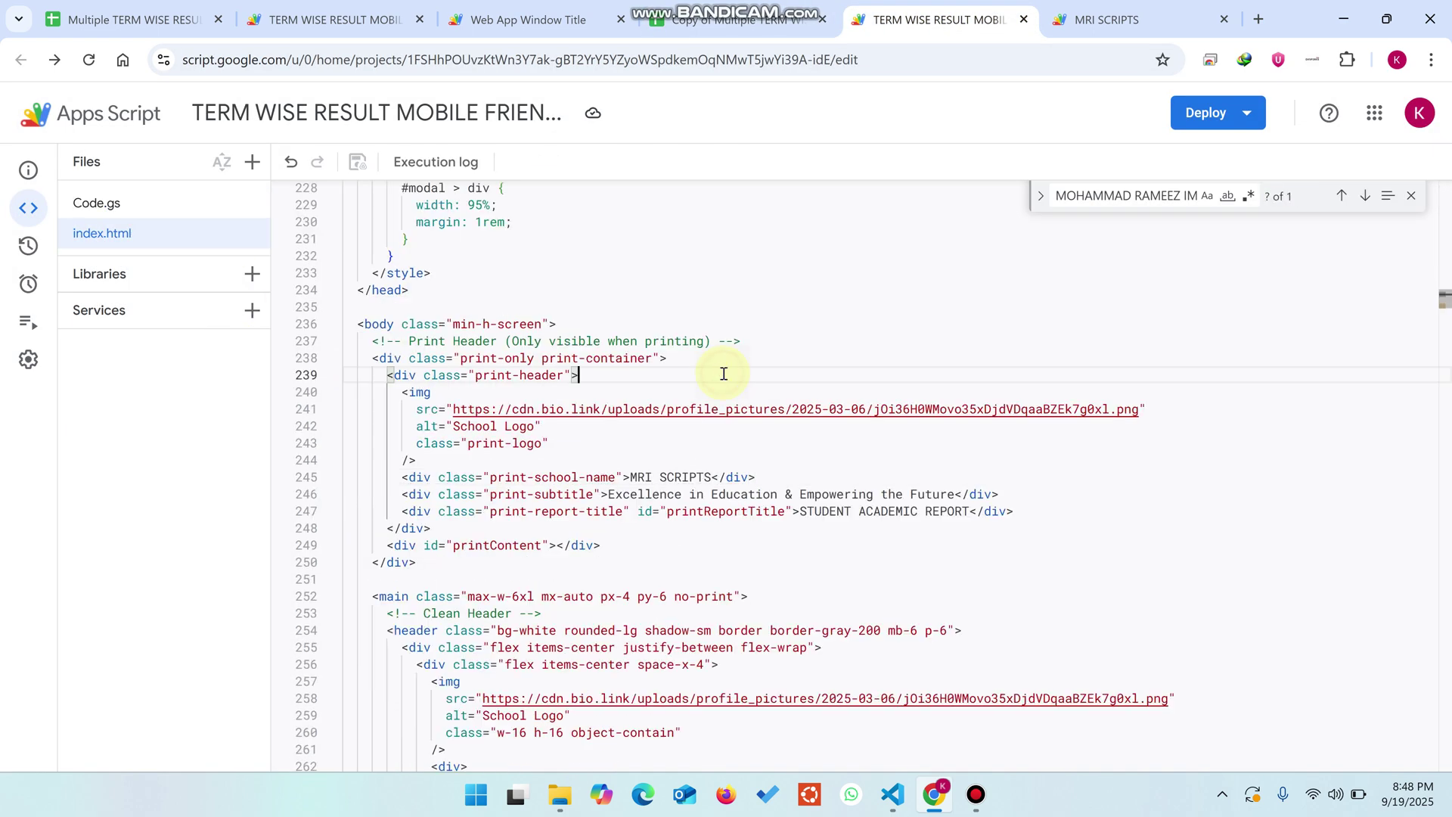
{"action": "left_click", "coordinate": [1179, 196]}
{"action": "key", "text": "ctrl+a"}
{"action": "type", "text": "MOHAMMAD RAMEEZ IMDAD"}
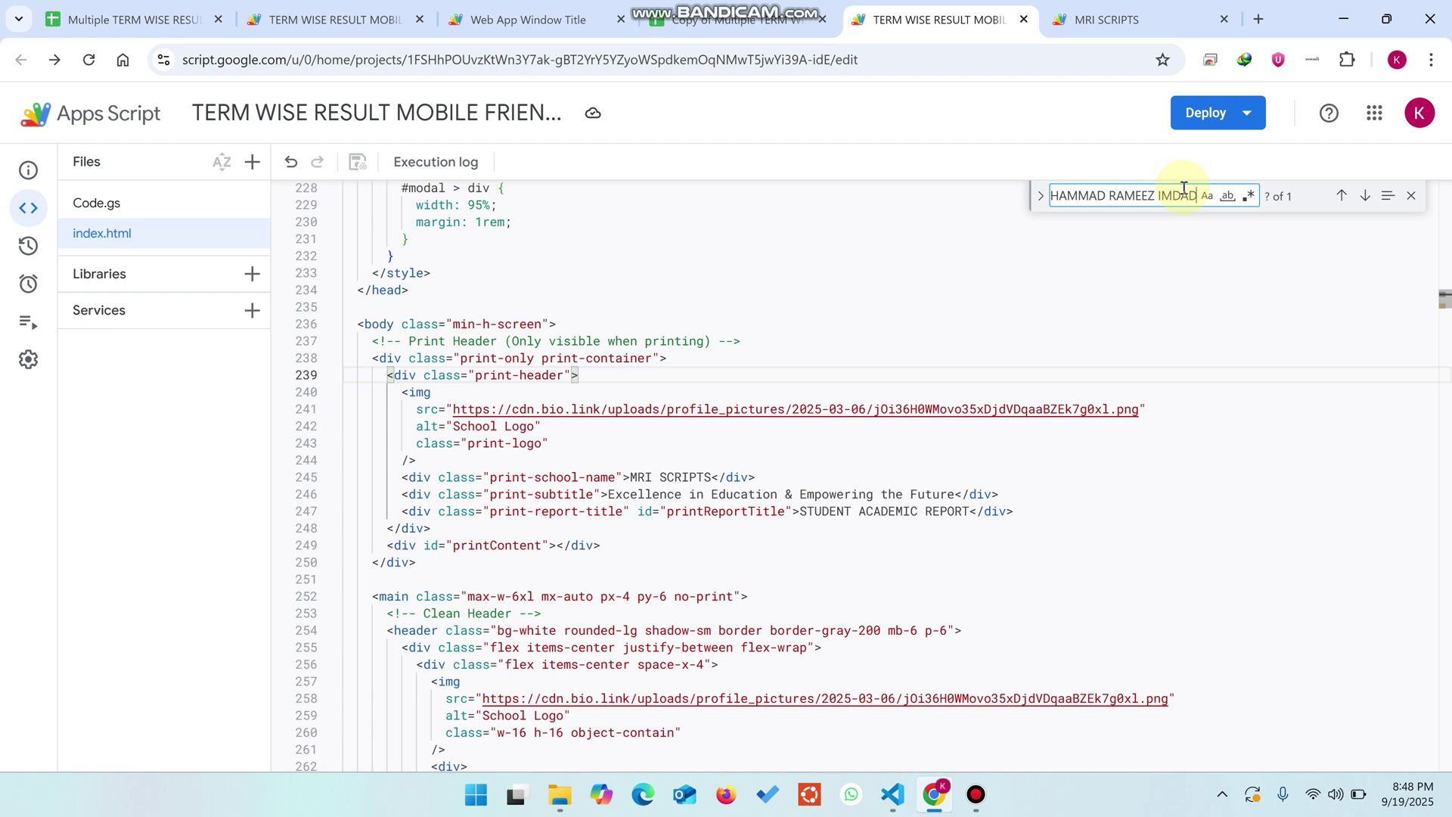
{"action": "key", "text": "BackSpace"}
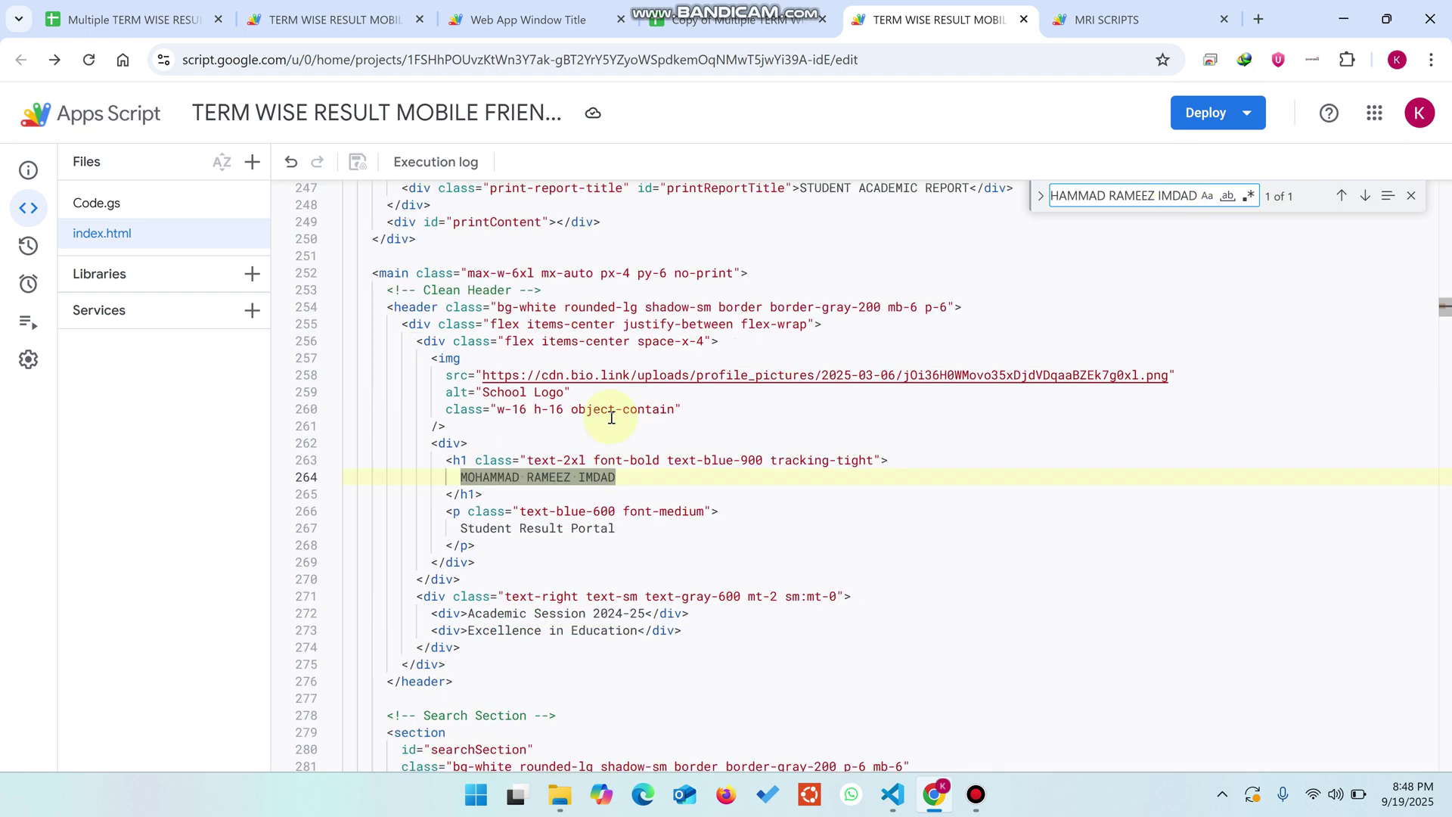
- Replace the school name in the main page heading on line 264 of index.html with MRI SCRIPTS and save the file
{"action": "left_click_drag", "start_coordinate": [616, 478], "coordinate": [458, 477]}
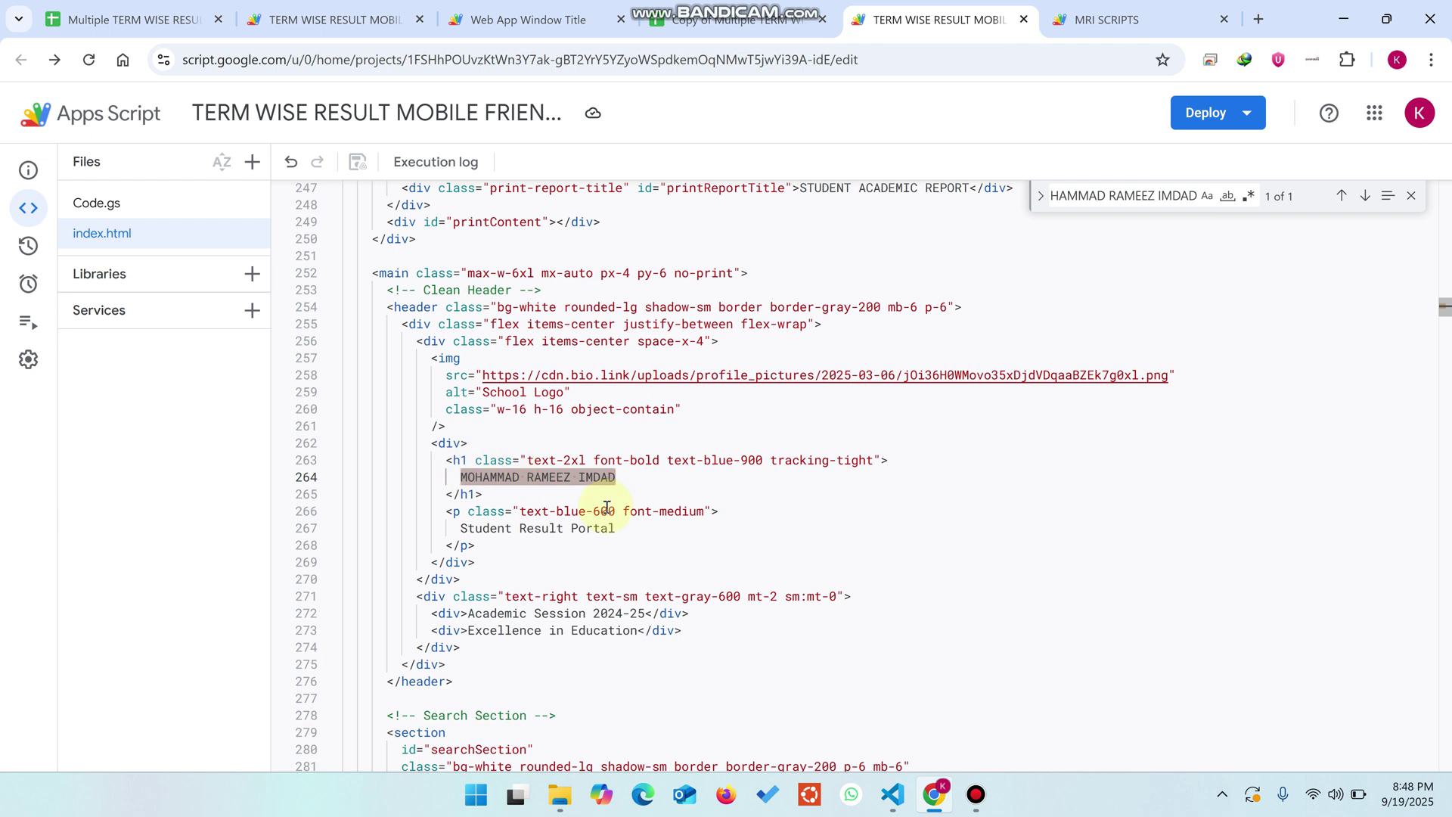
{"action": "type", "text": "MRI SCR"}
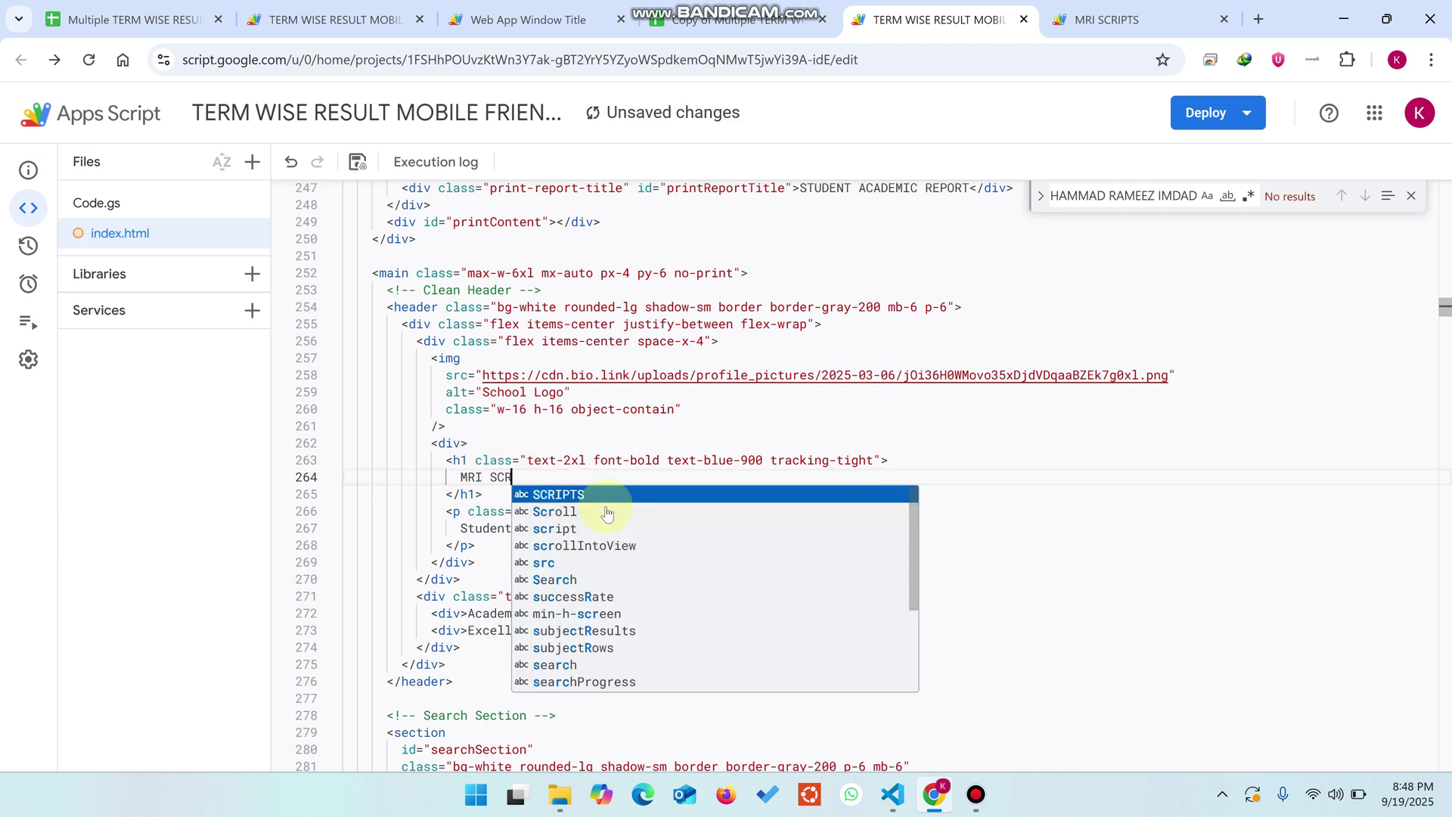
{"action": "type", "text": "IPTS"}
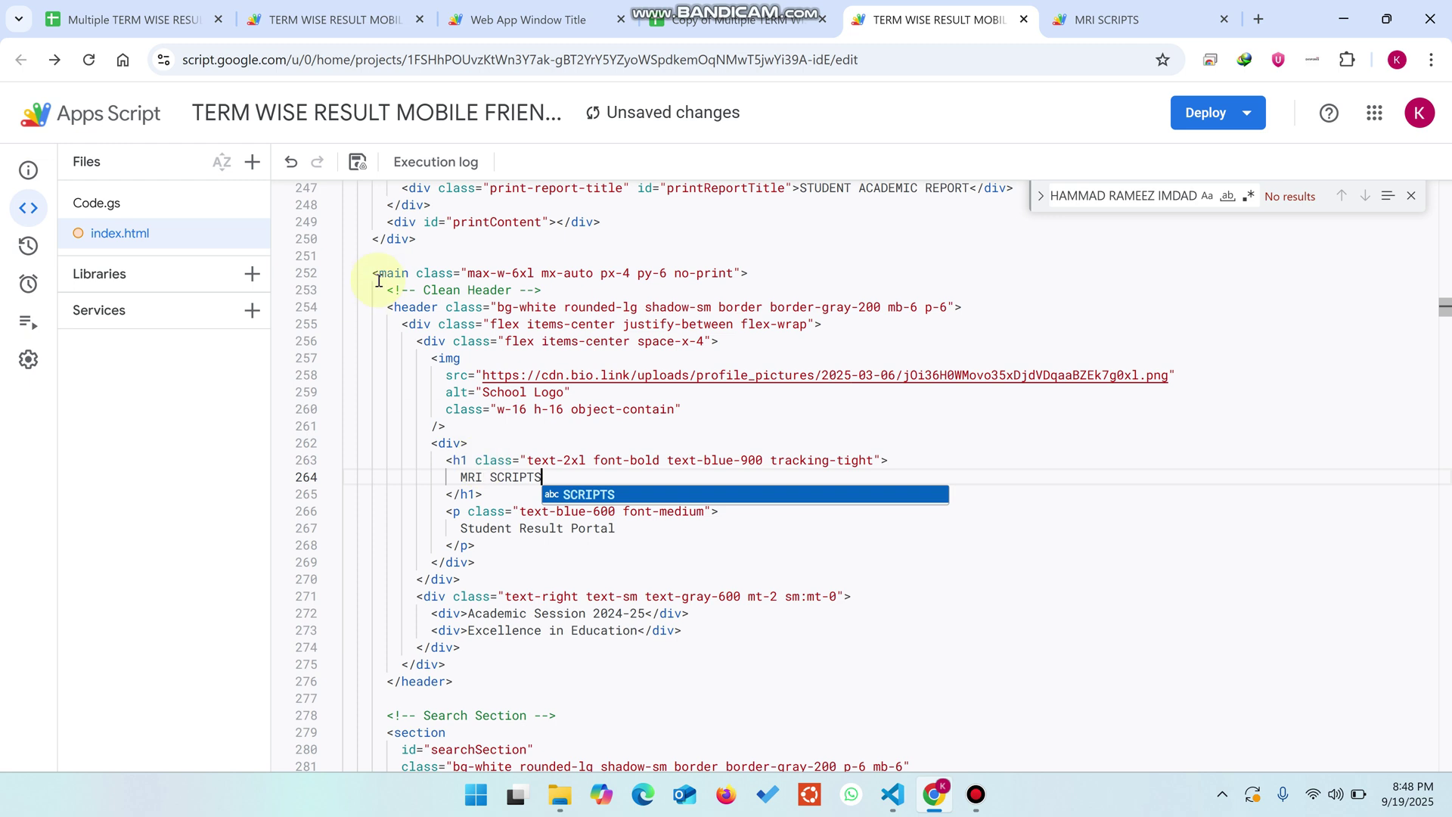
{"action": "left_click", "coordinate": [358, 162]}
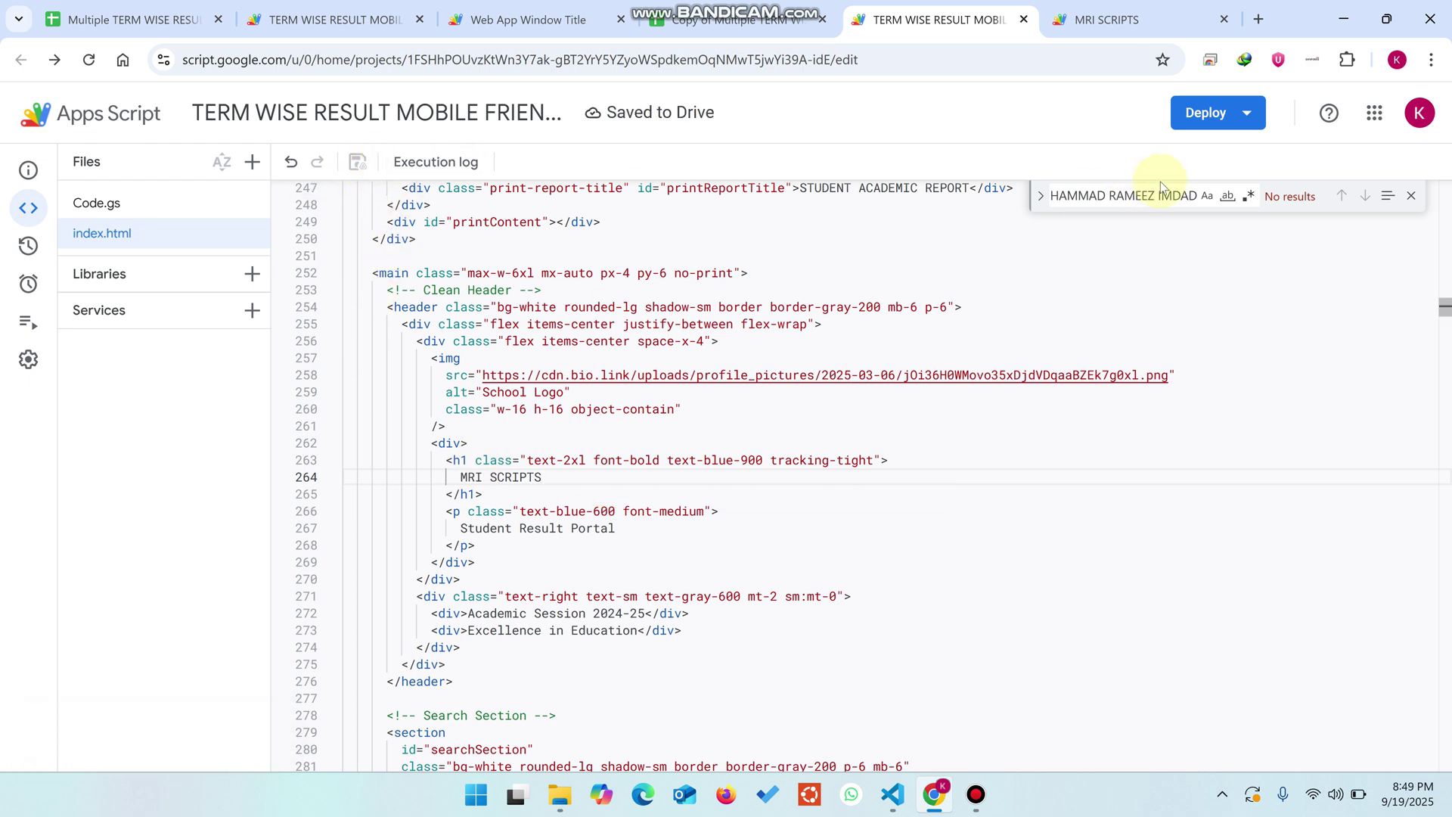
- Edit the active web app deployment, set its version to New version and review its execution and access settings
{"action": "left_click", "coordinate": [1236, 133]}
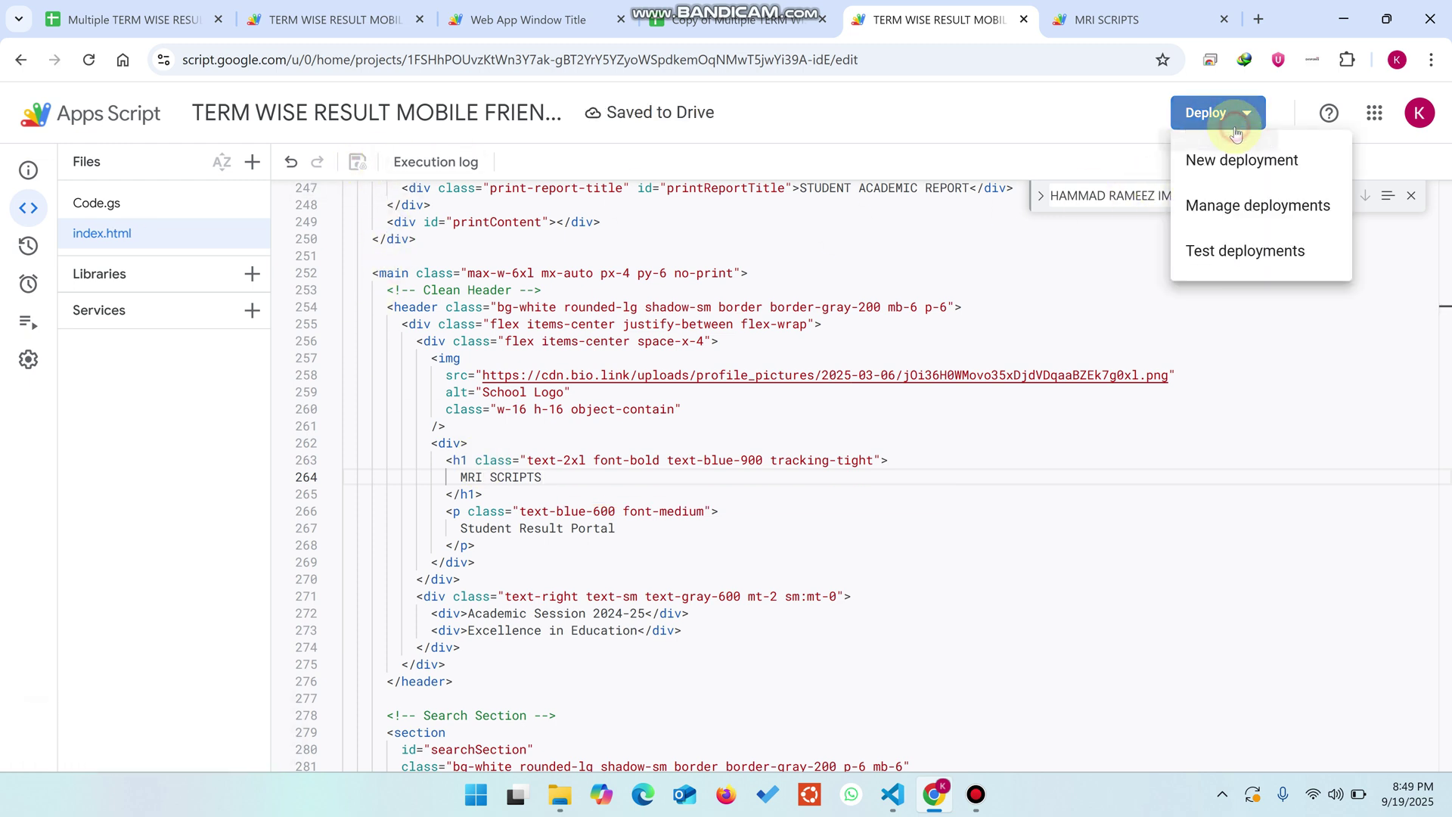
{"action": "left_click", "coordinate": [1238, 204]}
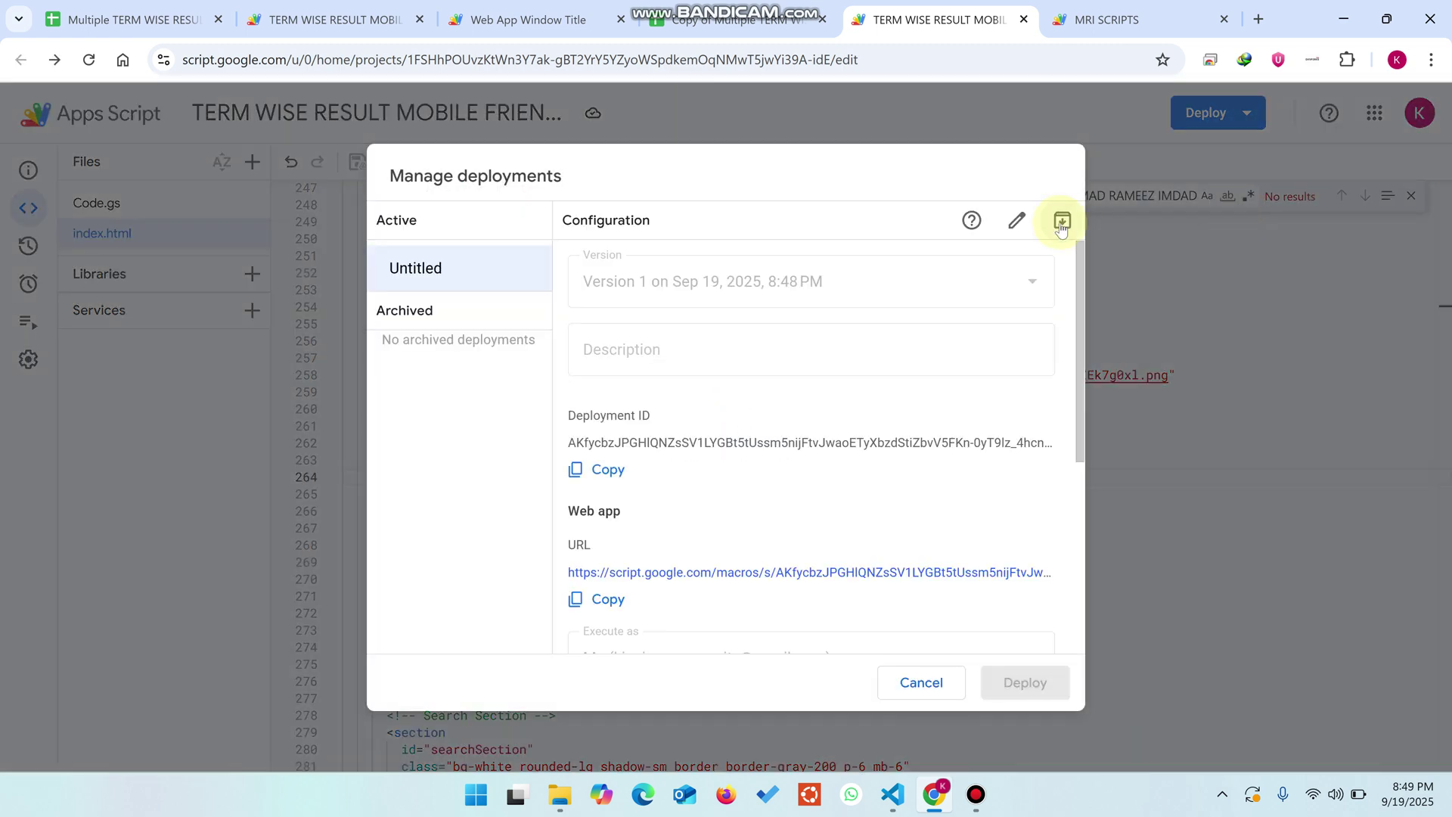
{"action": "left_click", "coordinate": [1017, 220]}
{"action": "left_click", "coordinate": [916, 267]}
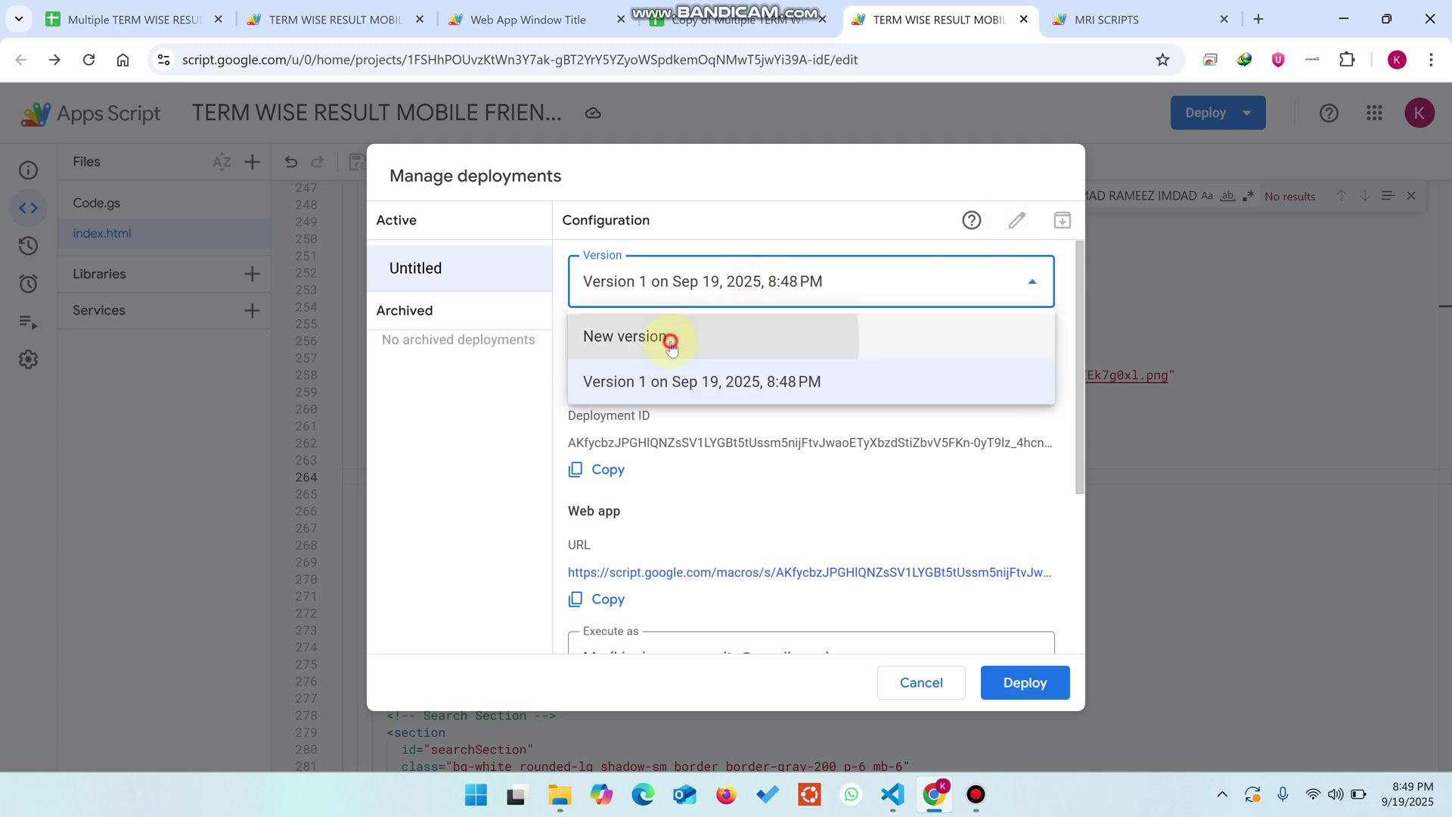
{"action": "left_click", "coordinate": [681, 334]}
{"action": "scroll", "coordinate": [699, 361], "scroll_direction": "down", "scroll_amount": 1}
{"action": "scroll", "coordinate": [802, 487], "scroll_direction": "down", "scroll_amount": 3}
{"action": "scroll", "coordinate": [789, 464], "scroll_direction": "up", "scroll_amount": 1}
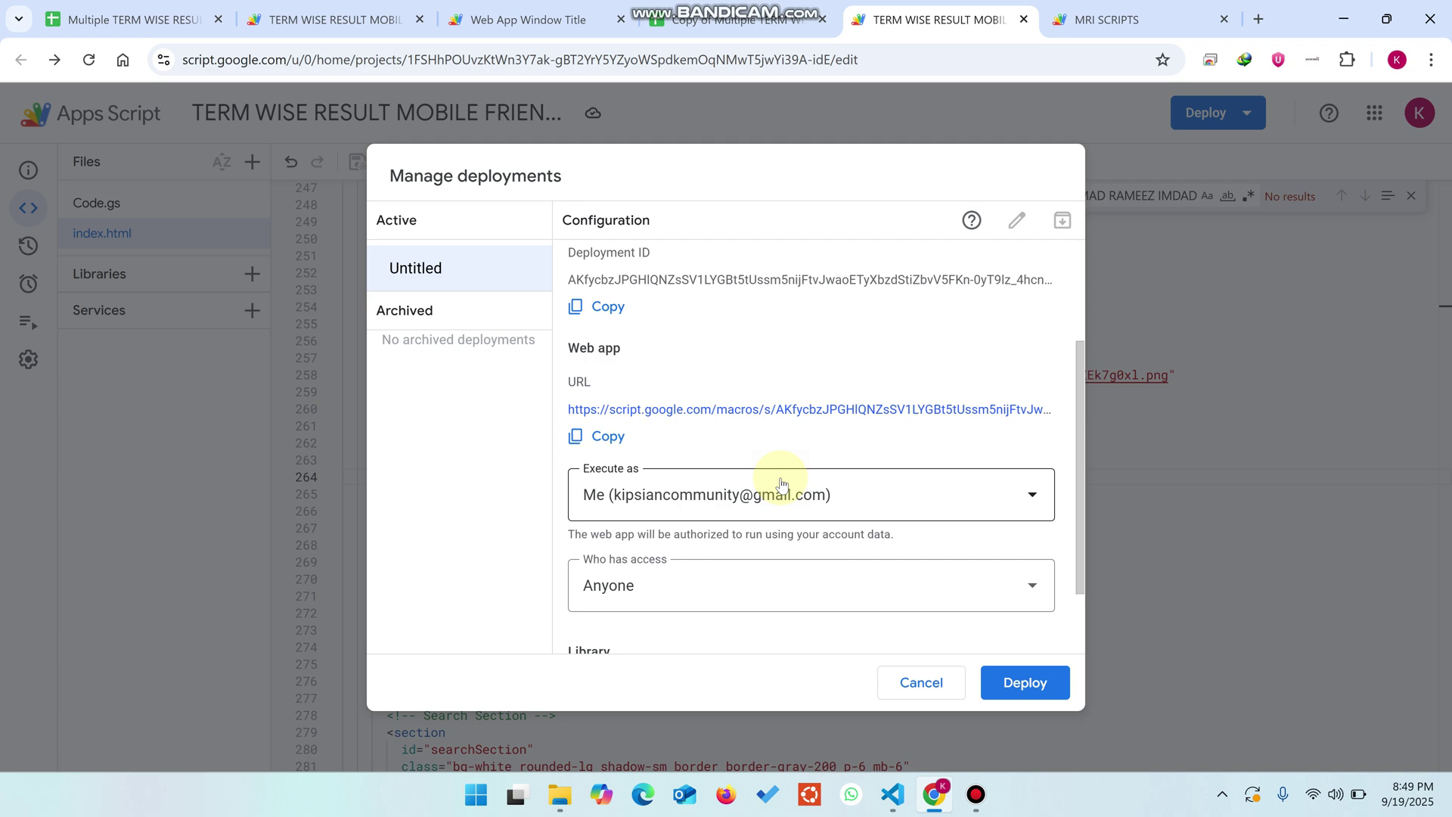
{"action": "scroll", "coordinate": [936, 529], "scroll_direction": "up", "scroll_amount": 3}
- Compare the school name on the open MRI SCRIPTS portal page with the pending deployment configuration
{"action": "left_click", "coordinate": [1106, 19]}
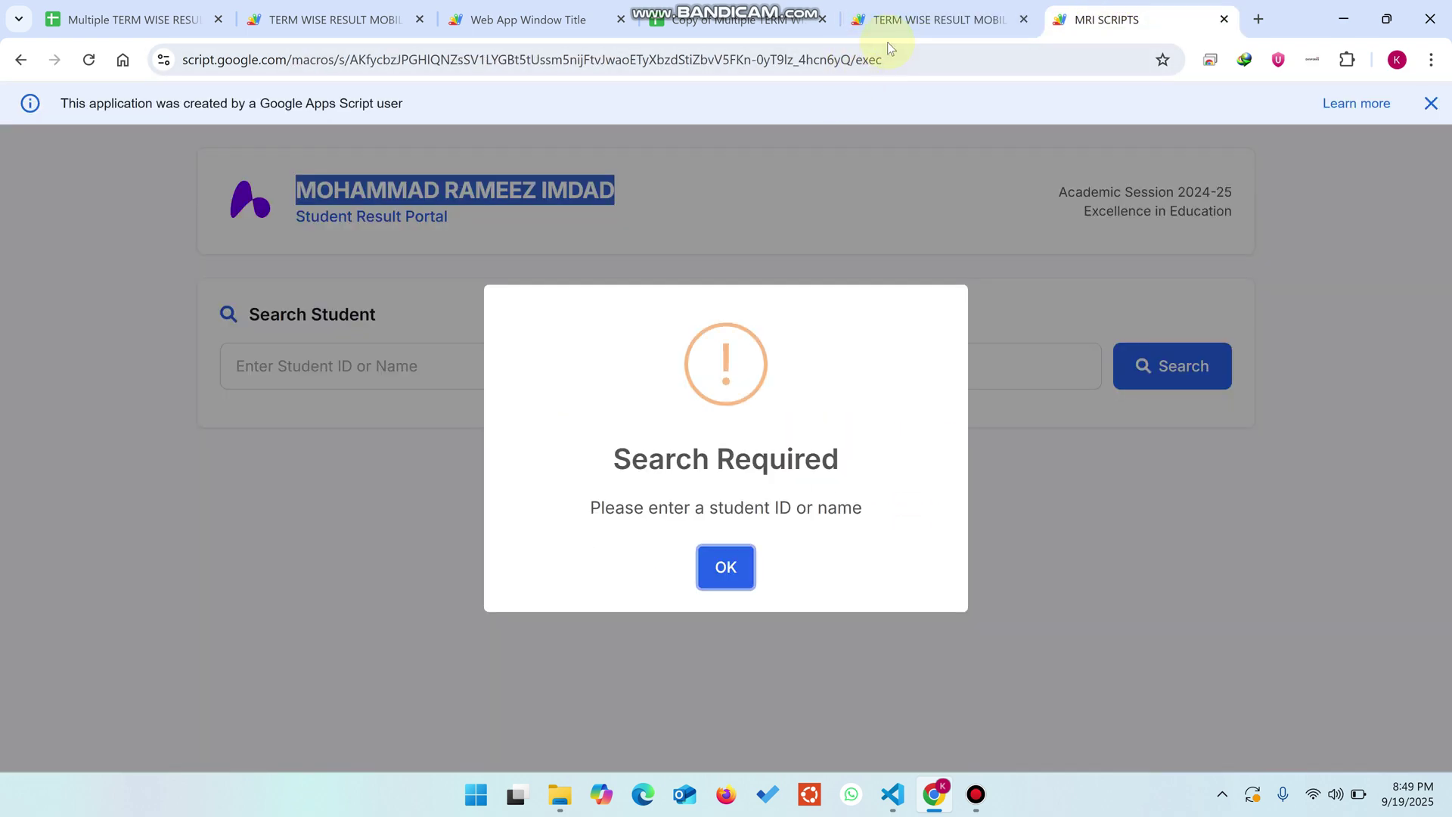
{"action": "left_click", "coordinate": [942, 7]}
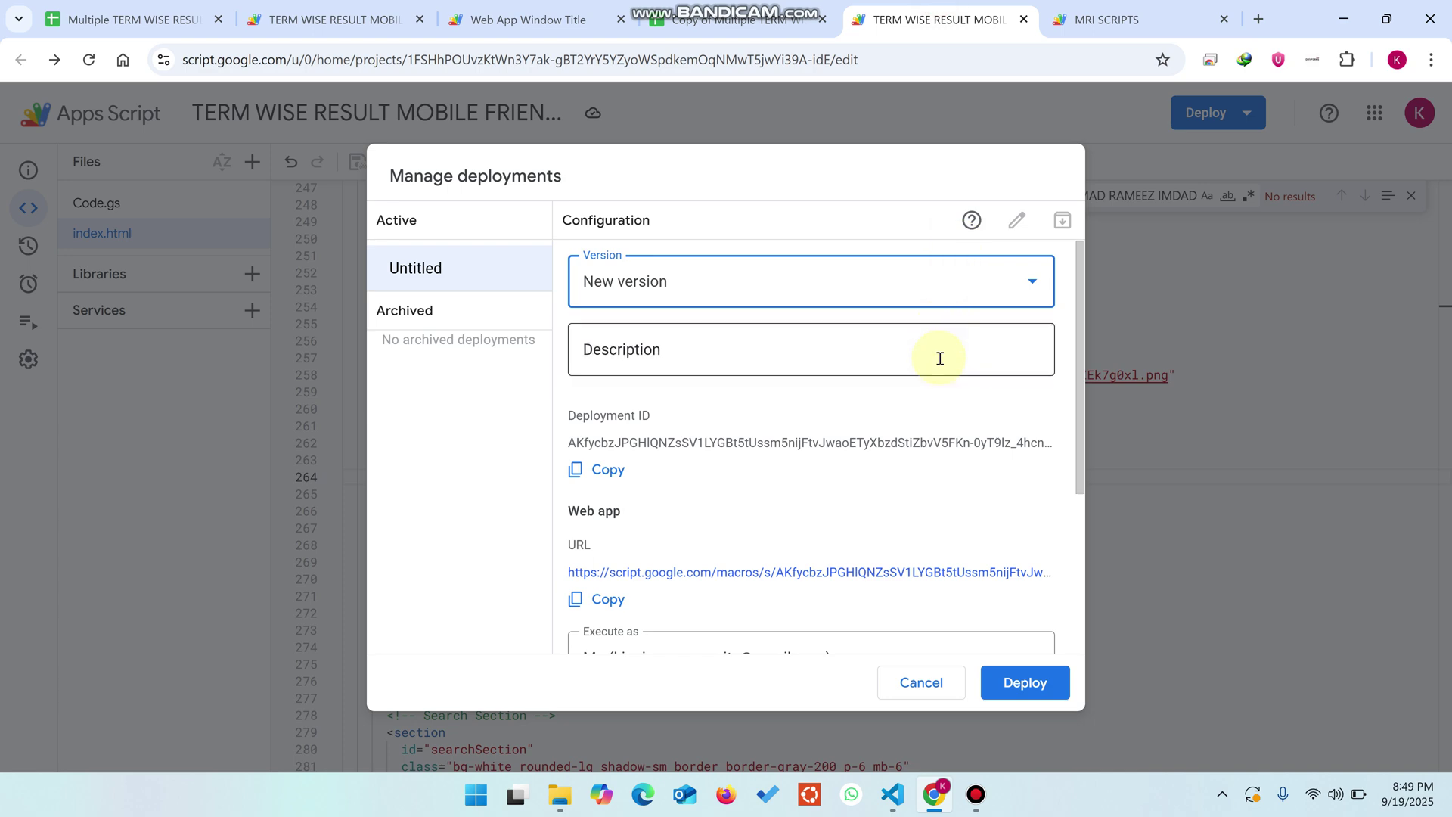
{"action": "left_click", "coordinate": [1106, 19]}
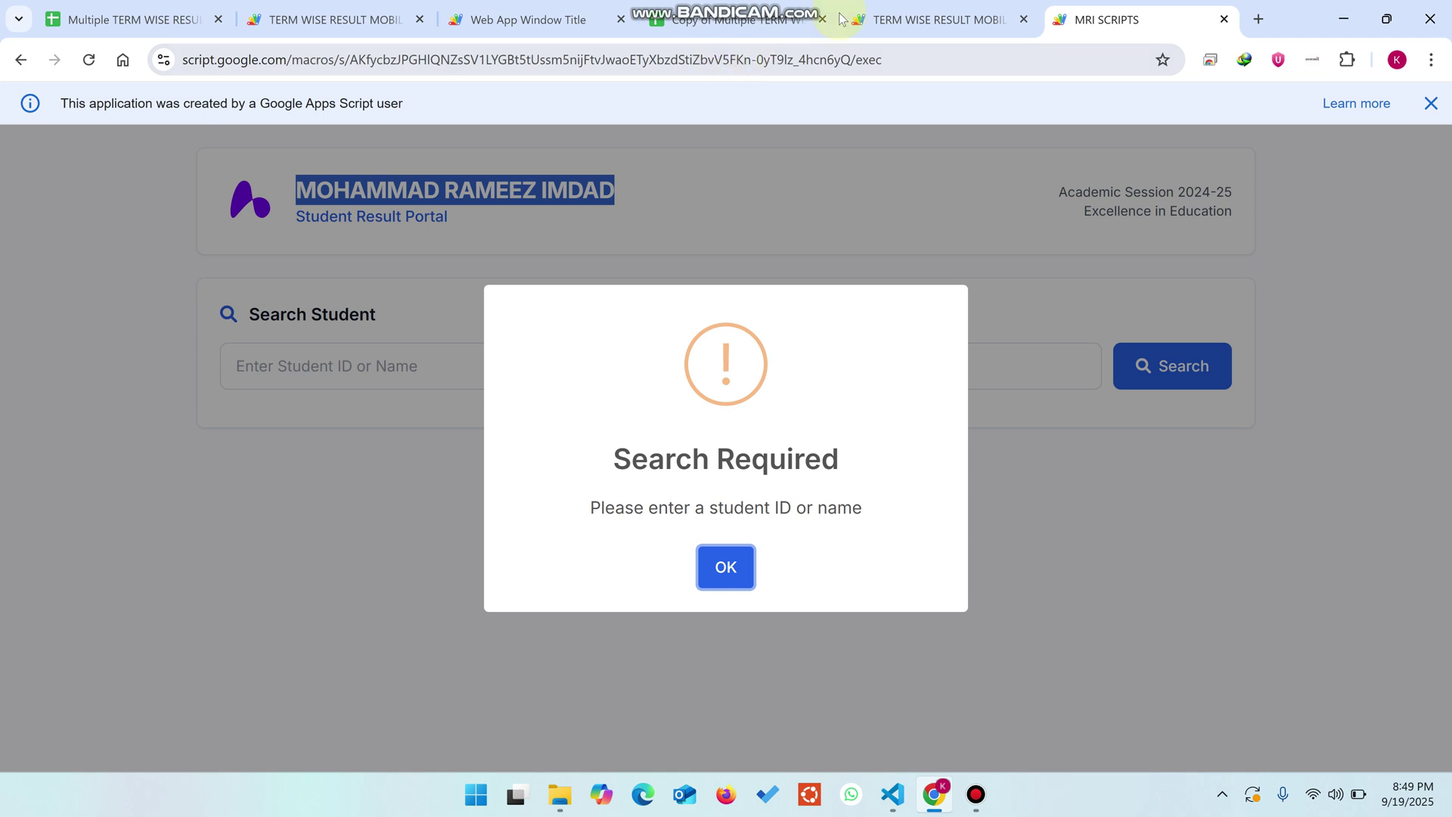
{"action": "left_click", "coordinate": [915, 8]}
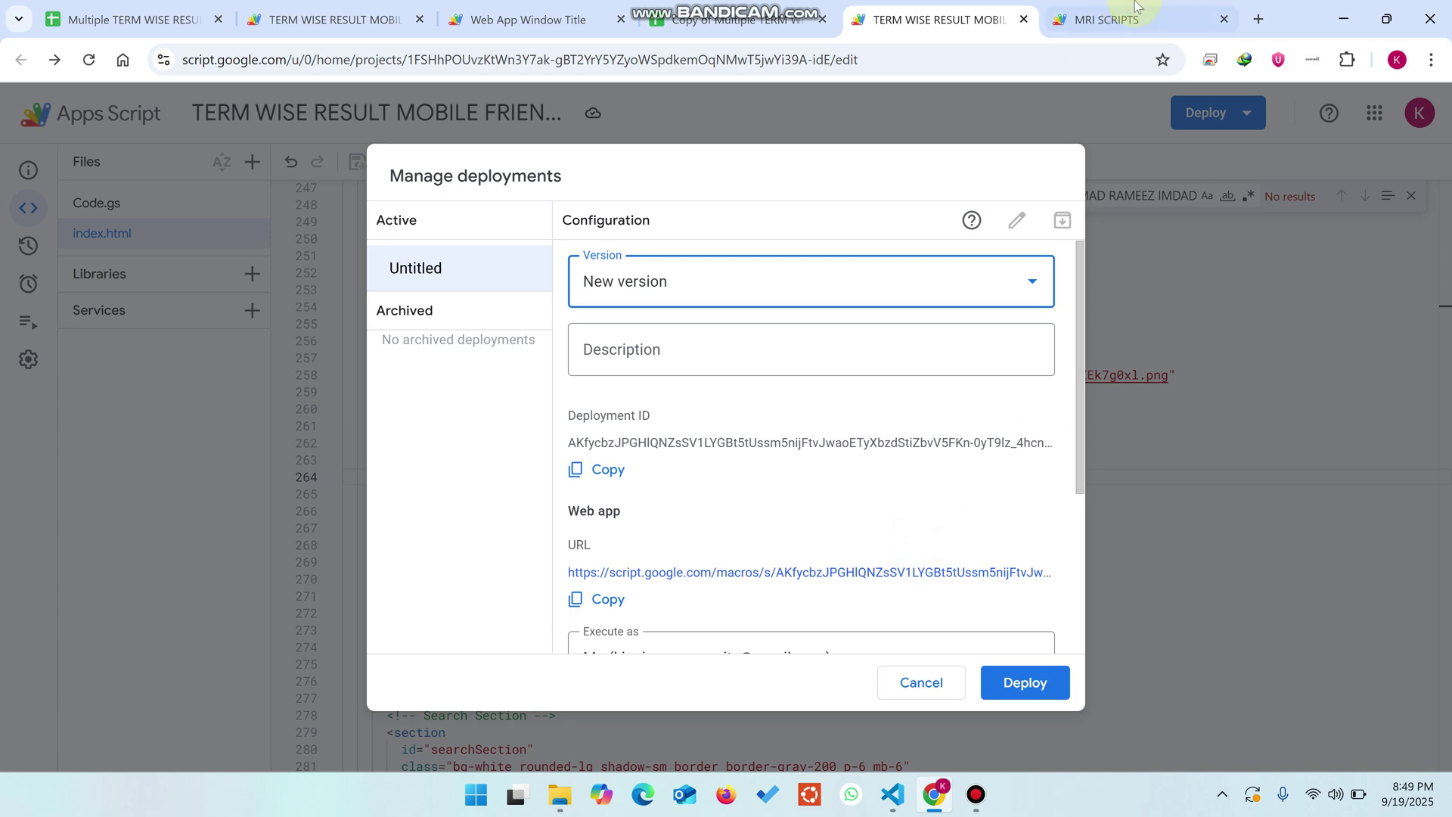
{"action": "left_click", "coordinate": [1089, 21]}
{"action": "left_click", "coordinate": [934, 19]}
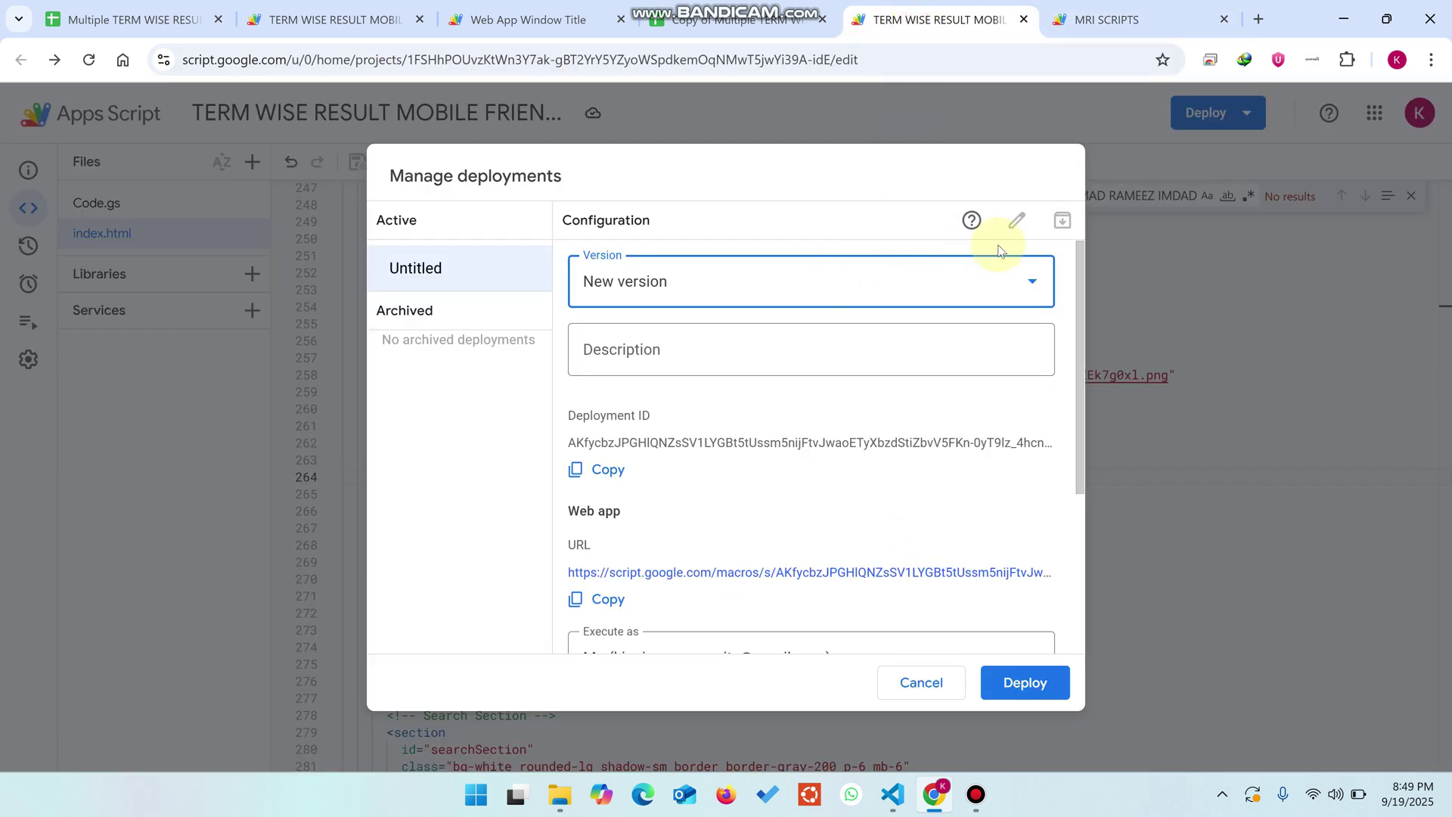
- Deploy the new version of the existing web app and close the deployment dialog
{"action": "left_click", "coordinate": [1017, 221]}
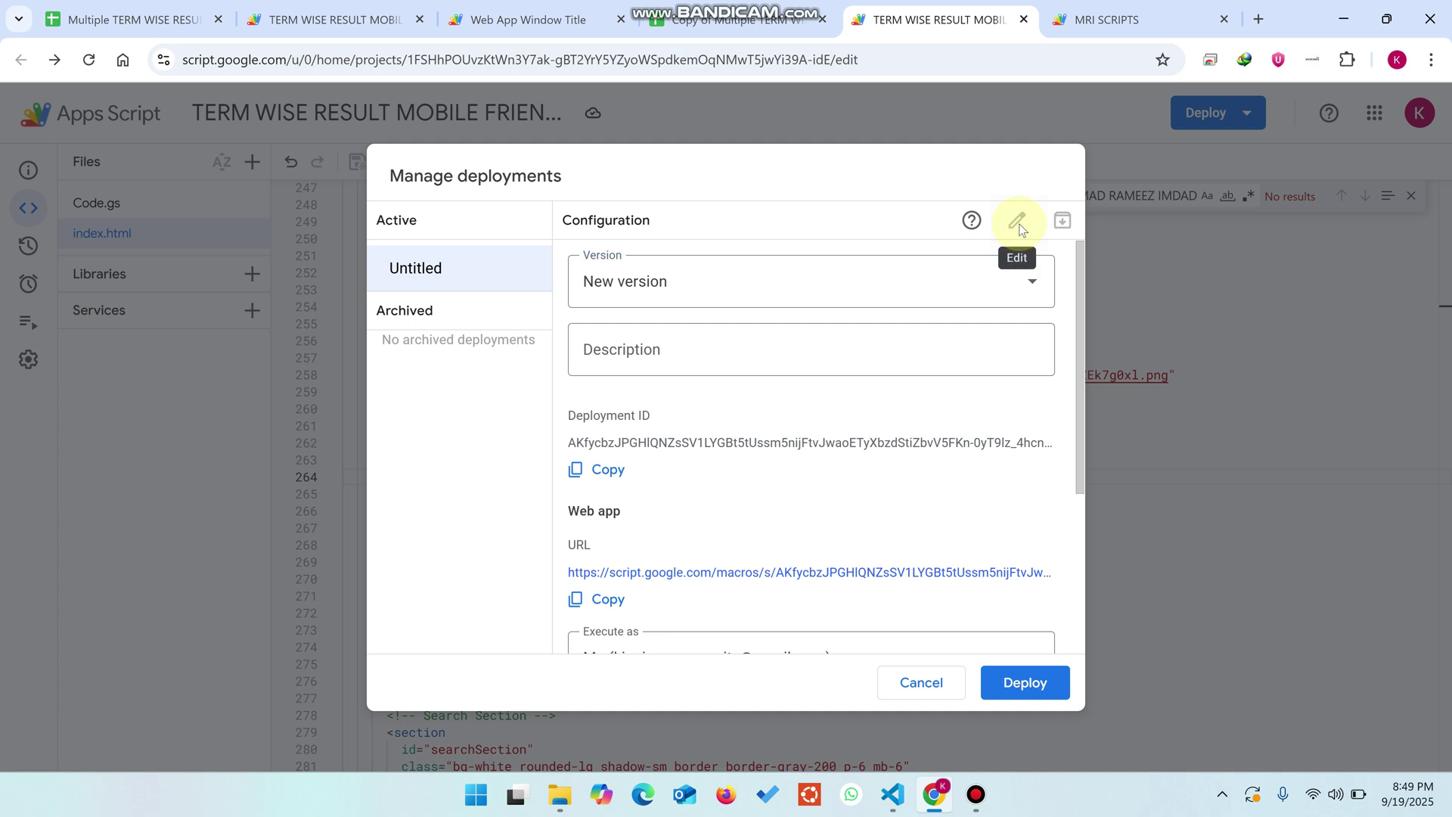
{"action": "left_click", "coordinate": [1016, 684]}
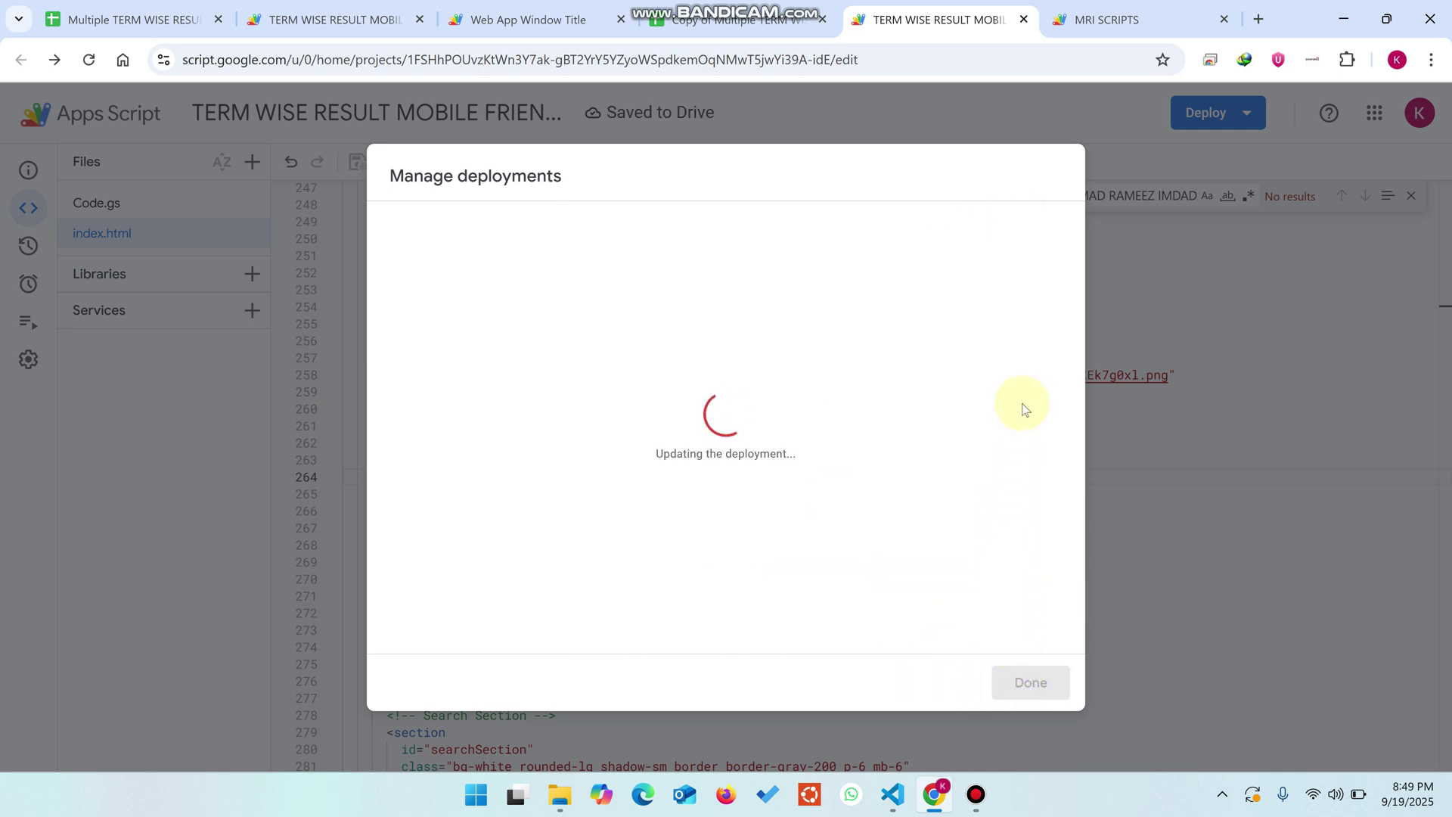
{"action": "left_click", "coordinate": [1031, 683]}
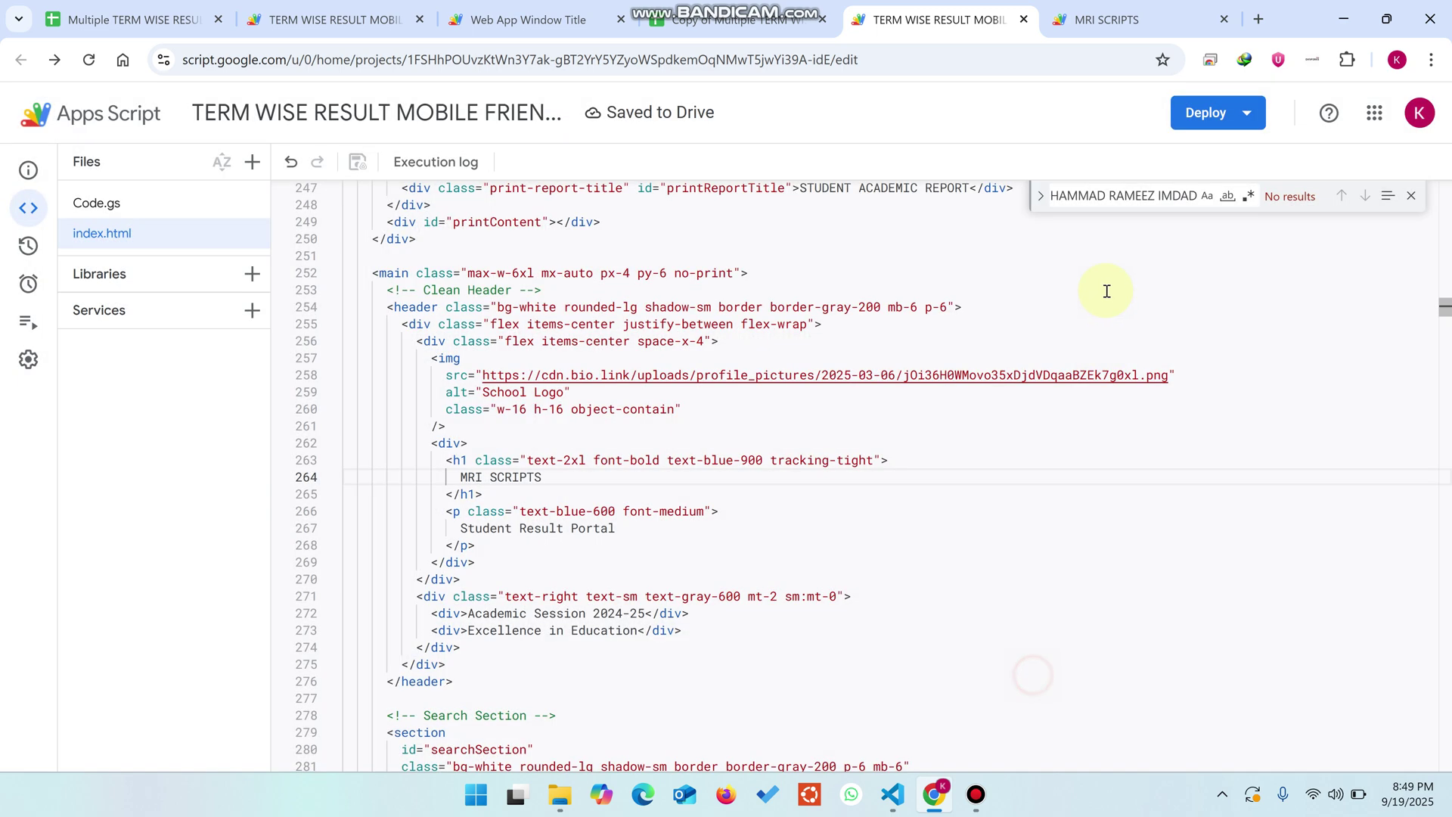
- Reload the deployed result portal page and check the school name in its header
{"action": "left_click", "coordinate": [1135, 199]}
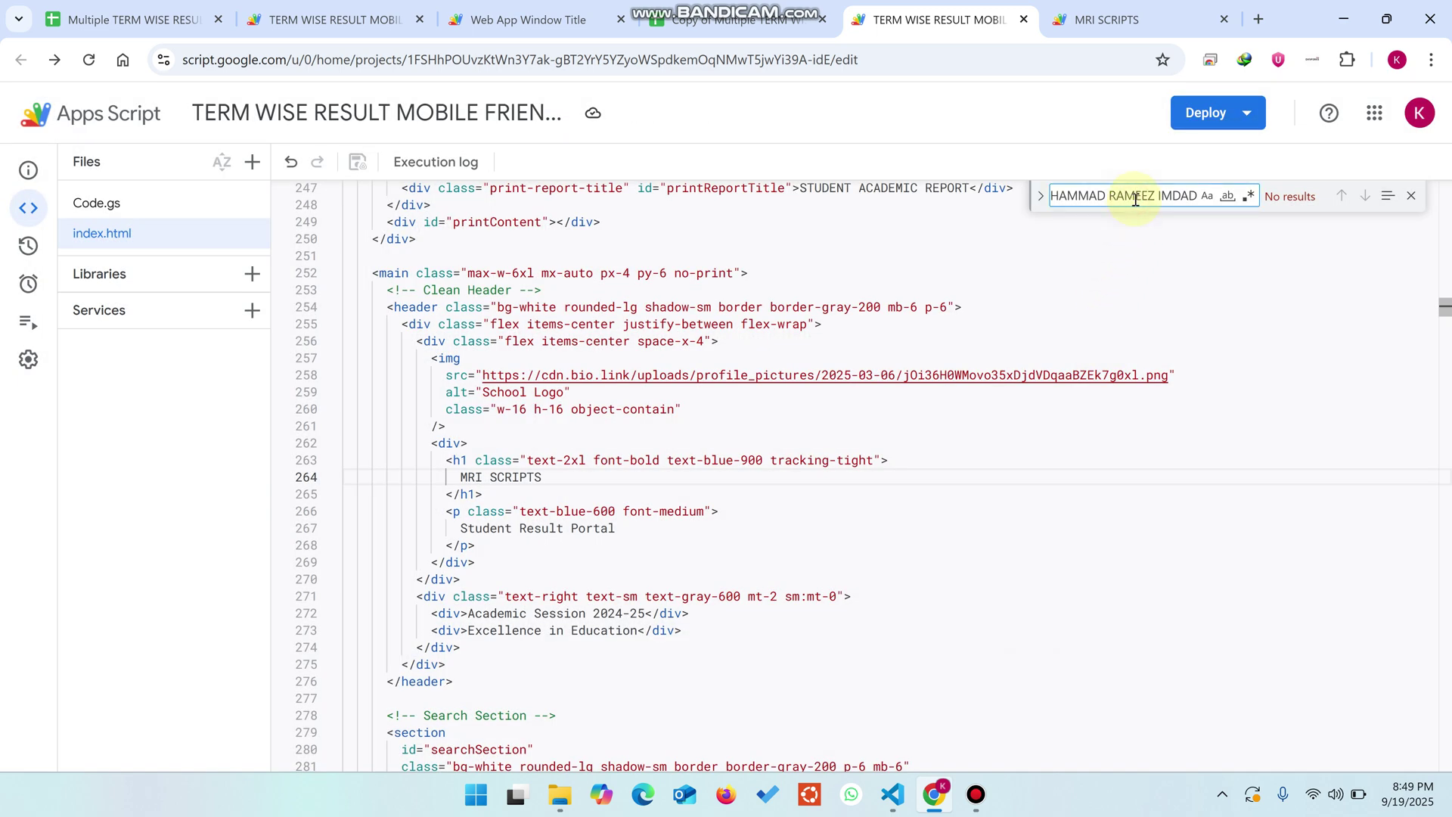
{"action": "key", "text": "ctrl+Tab"}
{"action": "left_click", "coordinate": [87, 62]}
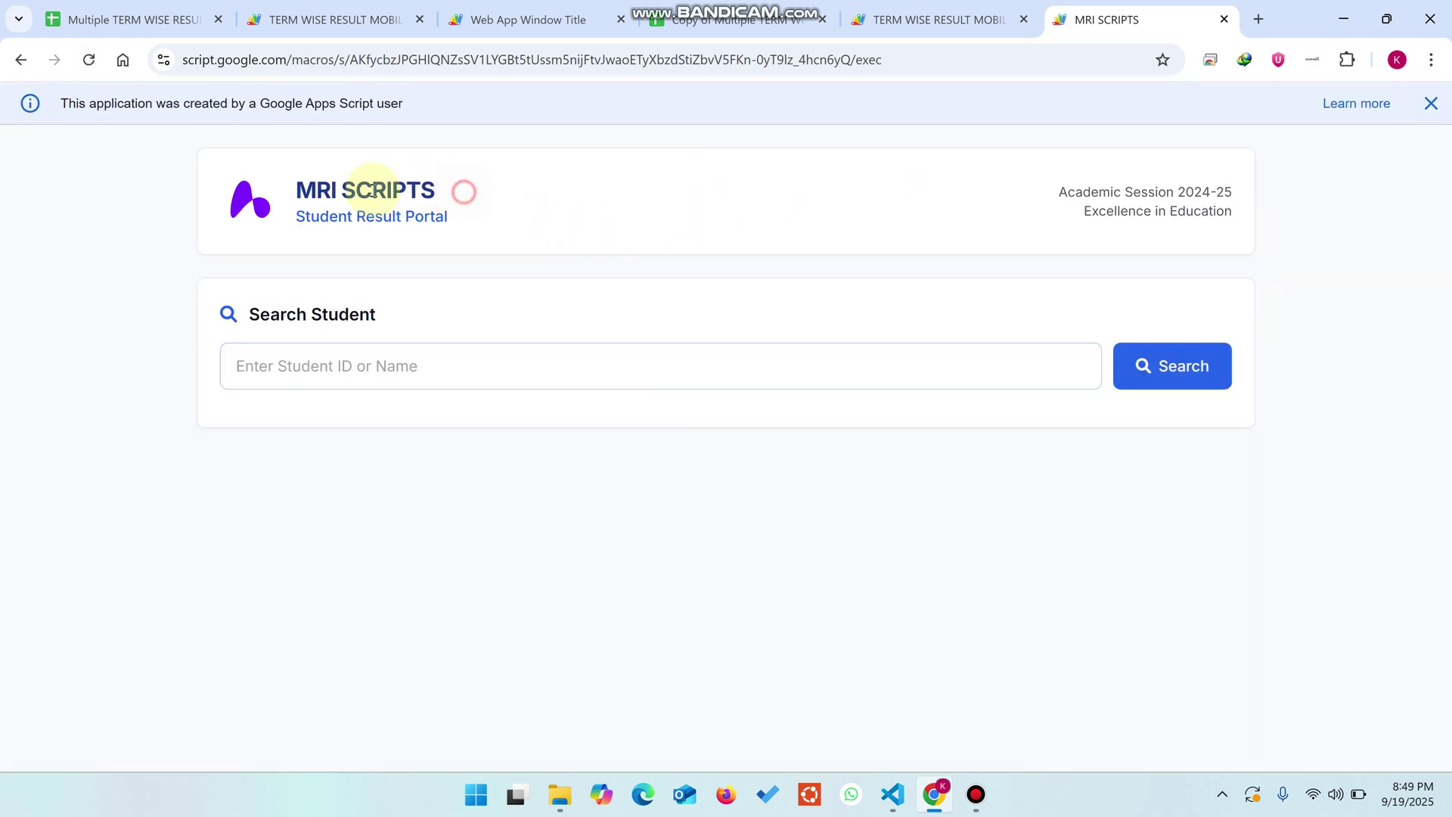
{"action": "left_click_drag", "start_coordinate": [464, 191], "coordinate": [288, 192]}
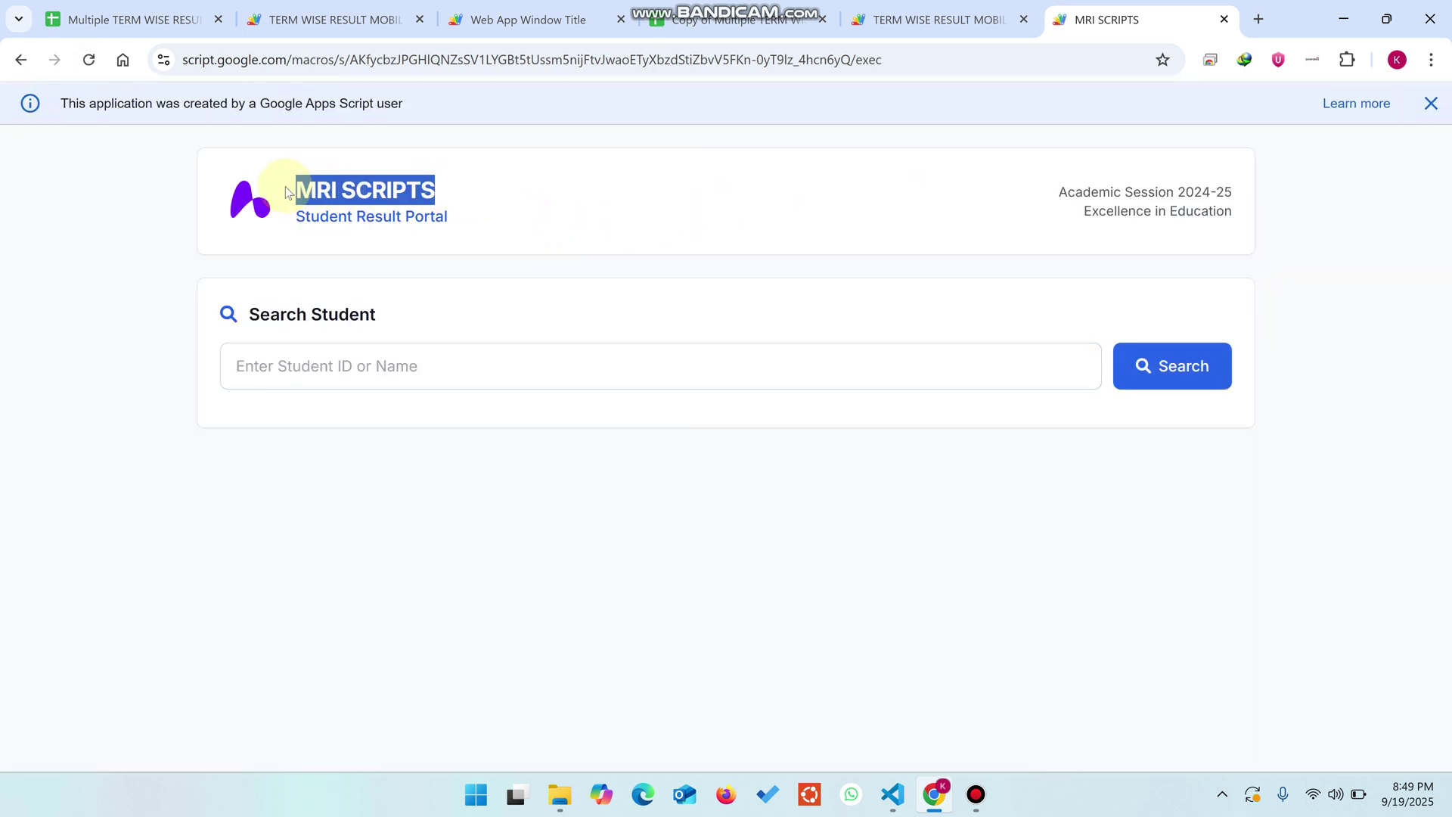
- Search the deployed result portal for Student1 using the student ID
{"action": "left_click", "coordinate": [308, 371]}
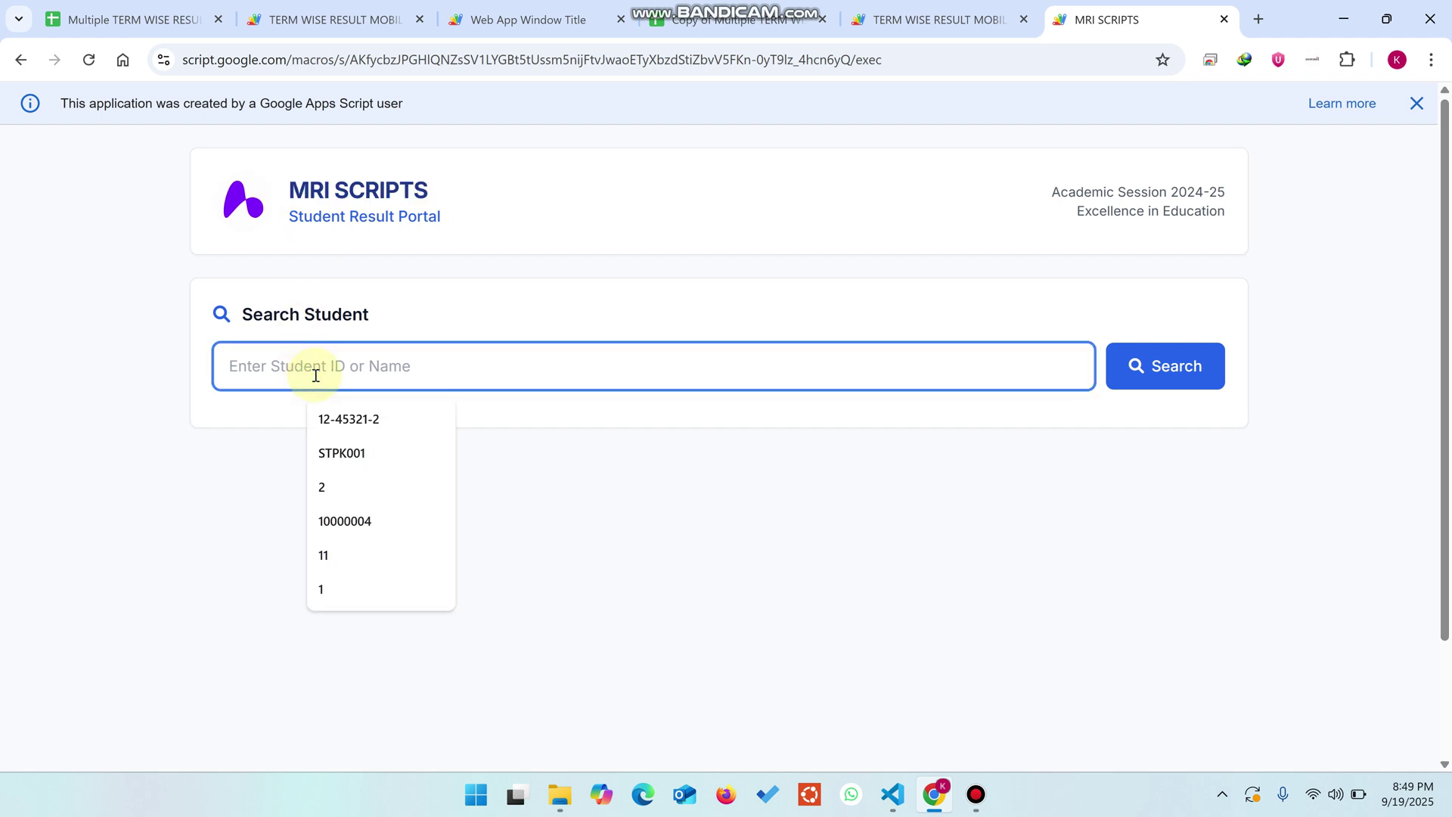
{"action": "type", "text": "1001"}
{"action": "left_click", "coordinate": [1181, 376]}
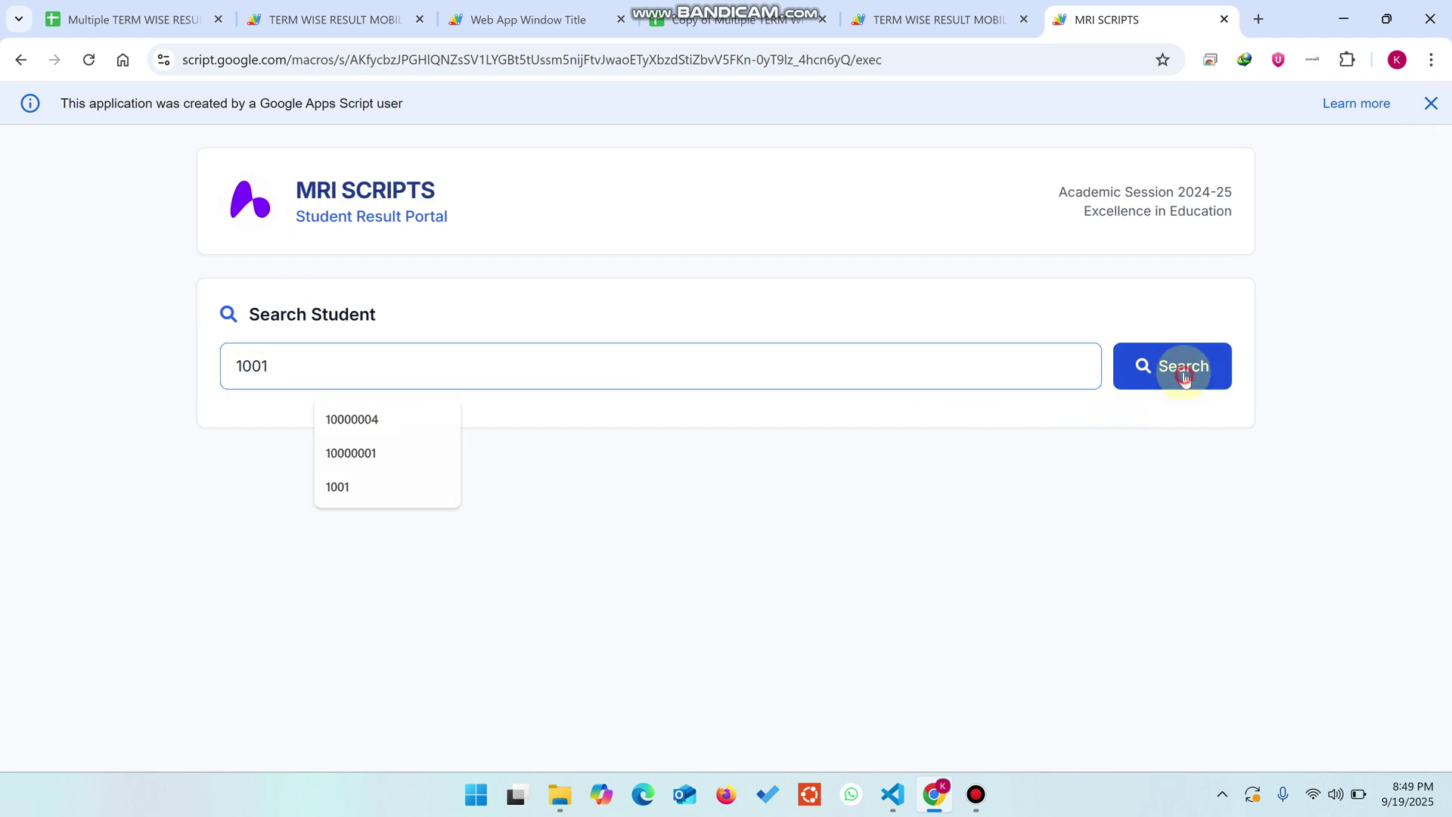